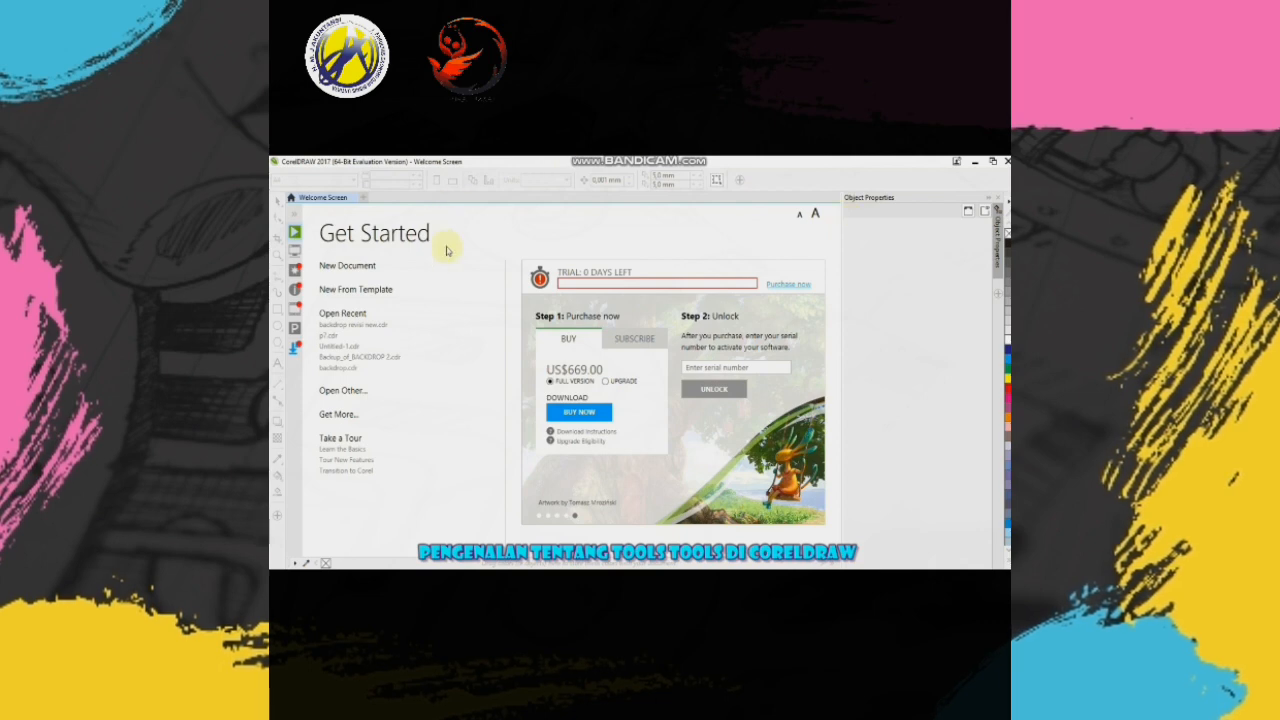
- Start a new document and review the preset destination and page size choices, keeping Custom and A4
left_click(370, 268)
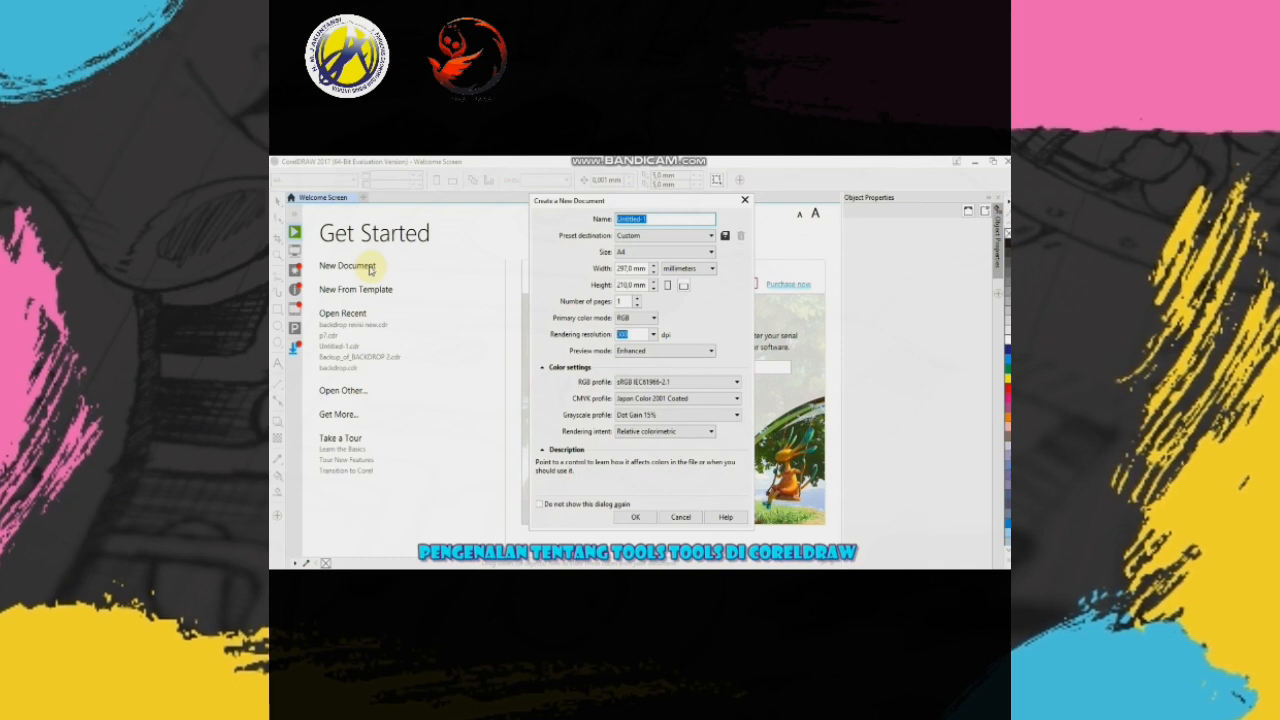
left_click(660, 237)
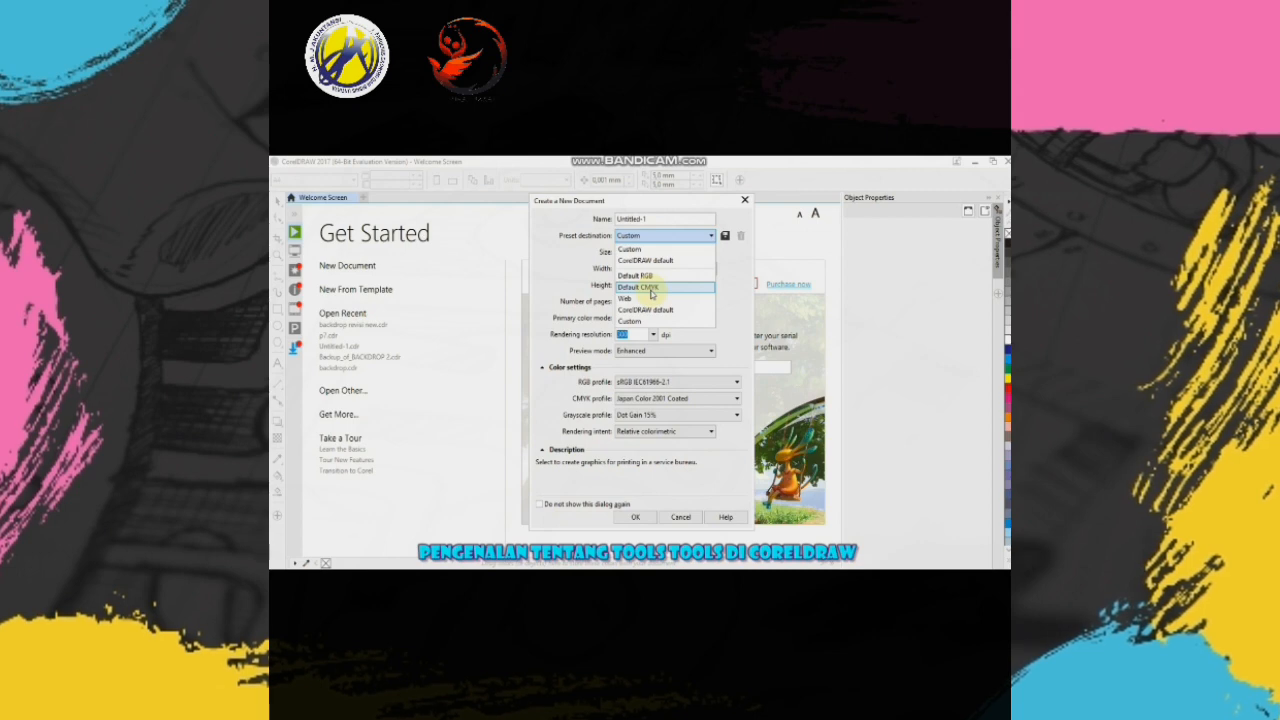
left_click(750, 260)
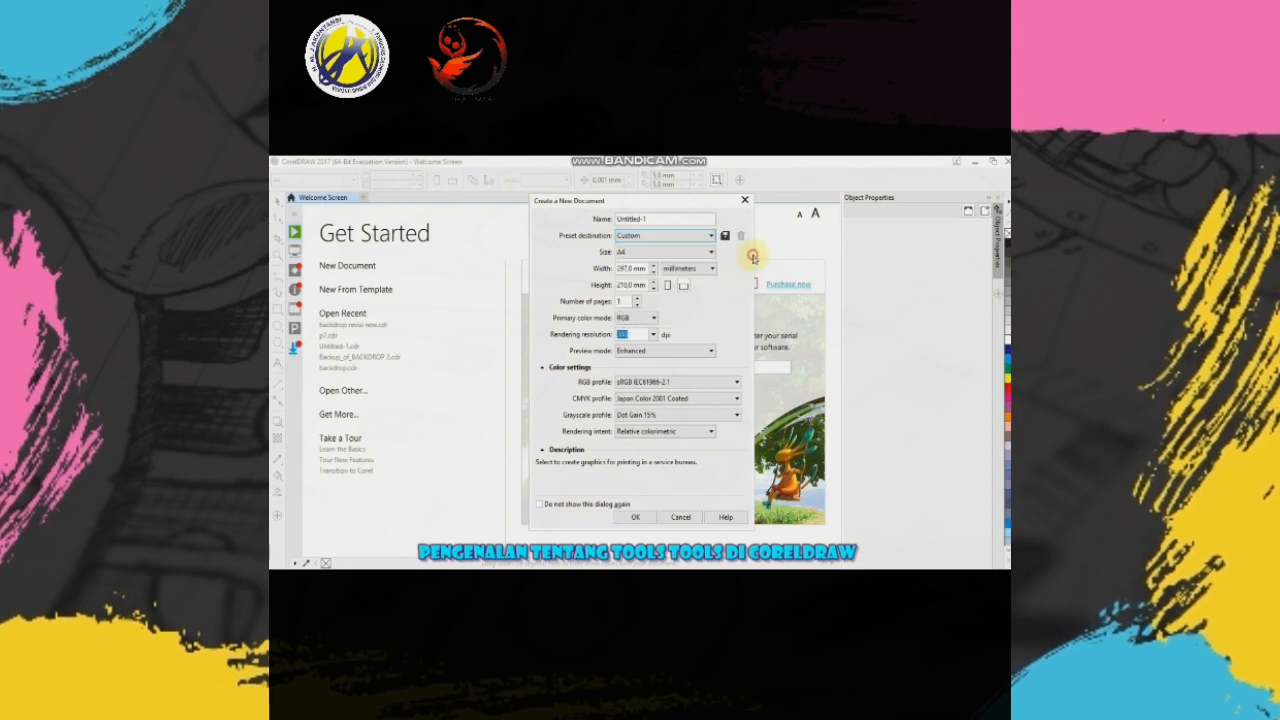
left_click(663, 254)
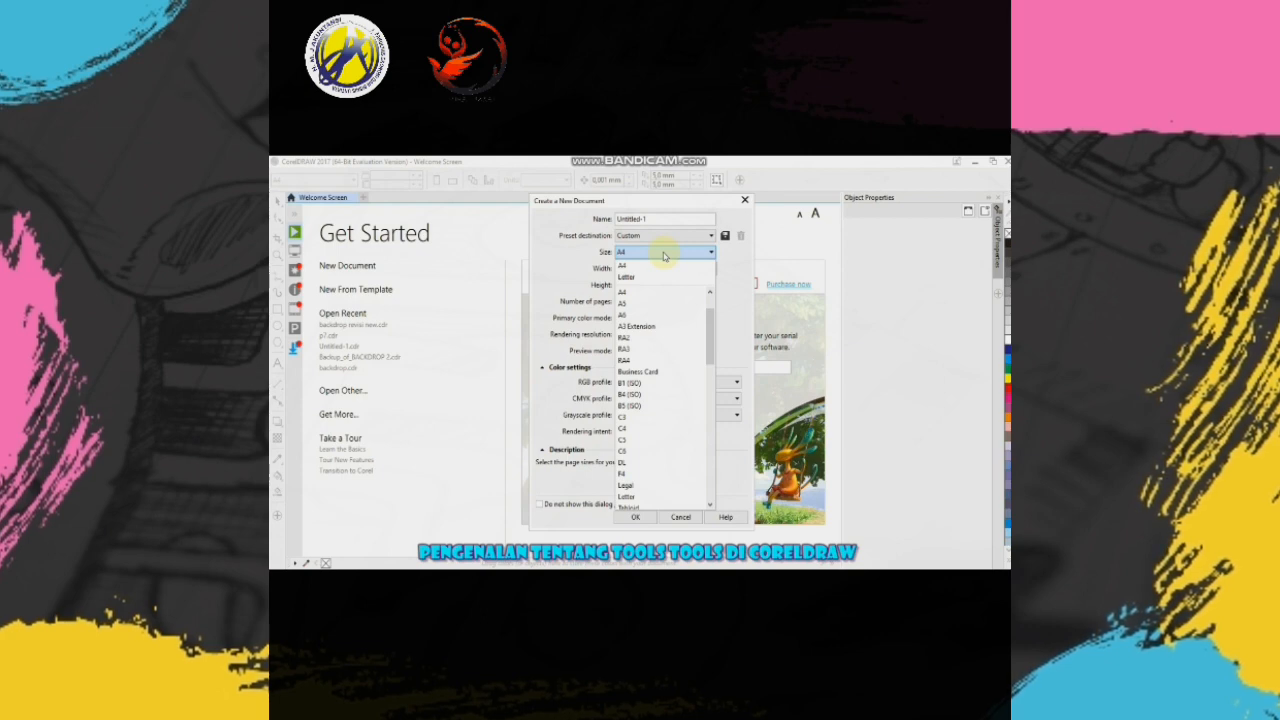
left_click(743, 285)
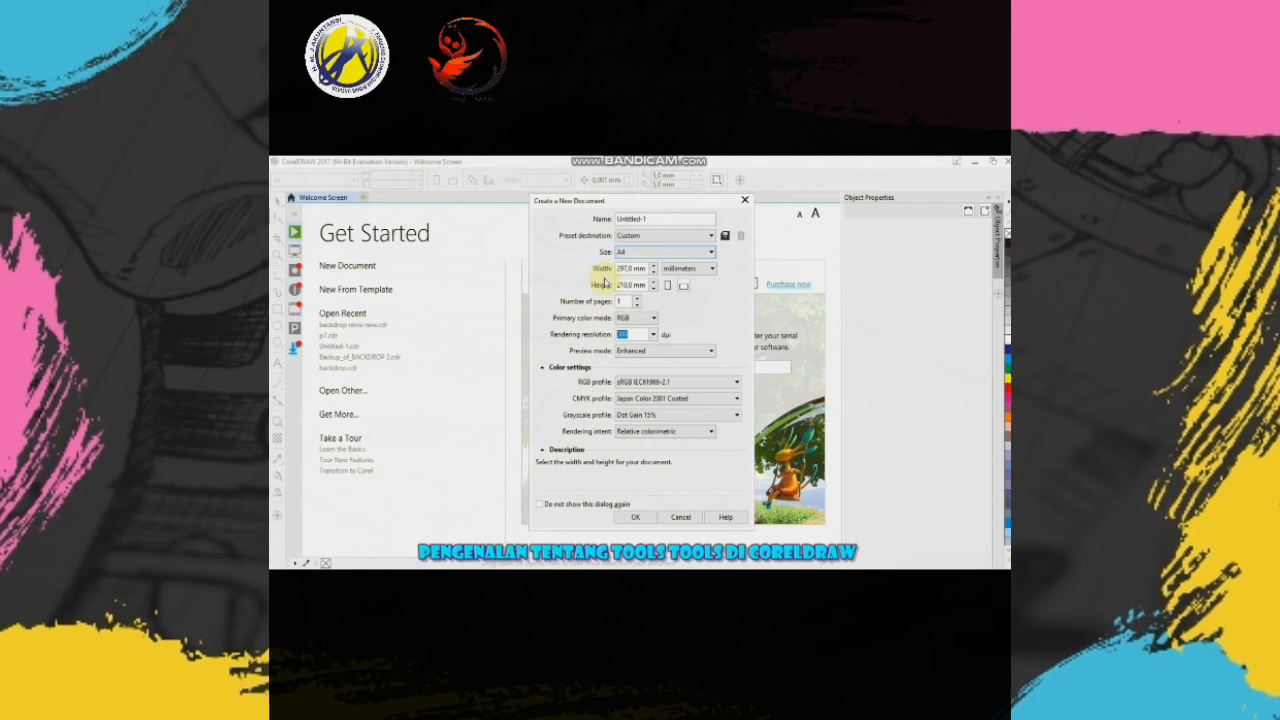
- Try meters as the document's measurement unit, and return it to millimeters
left_click(682, 270)
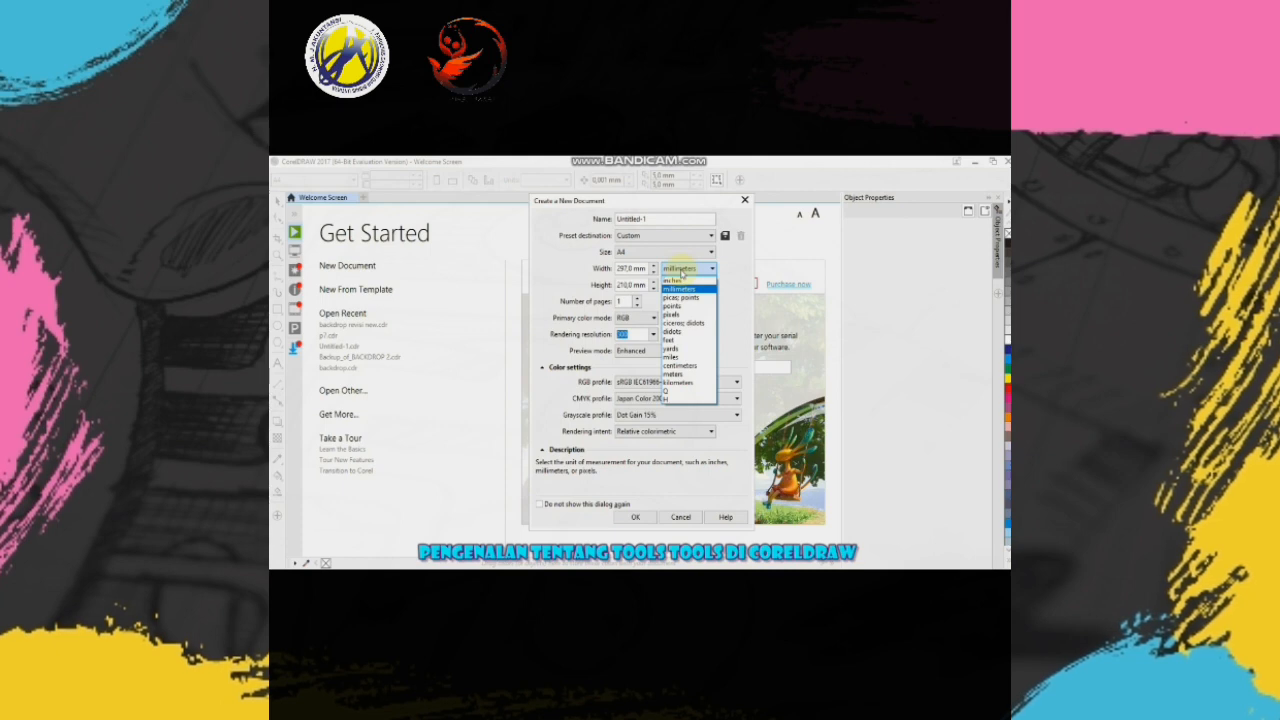
left_click(700, 375)
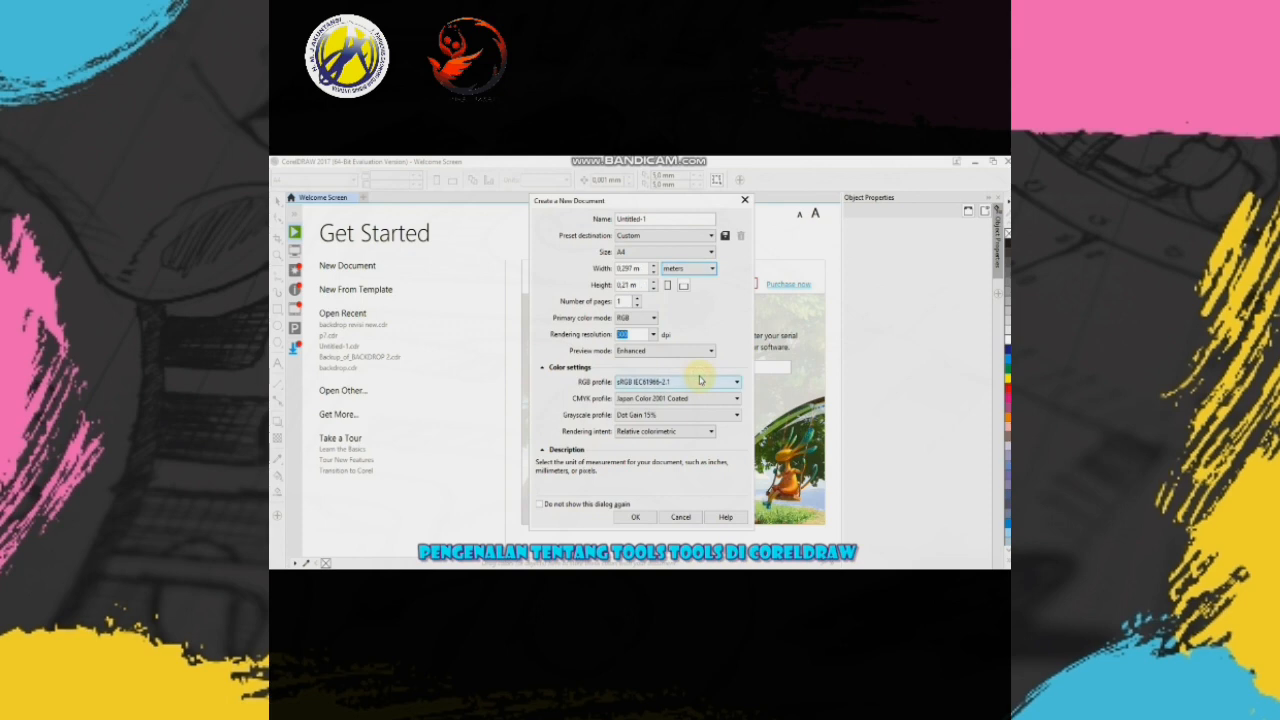
left_click(698, 272)
left_click(686, 289)
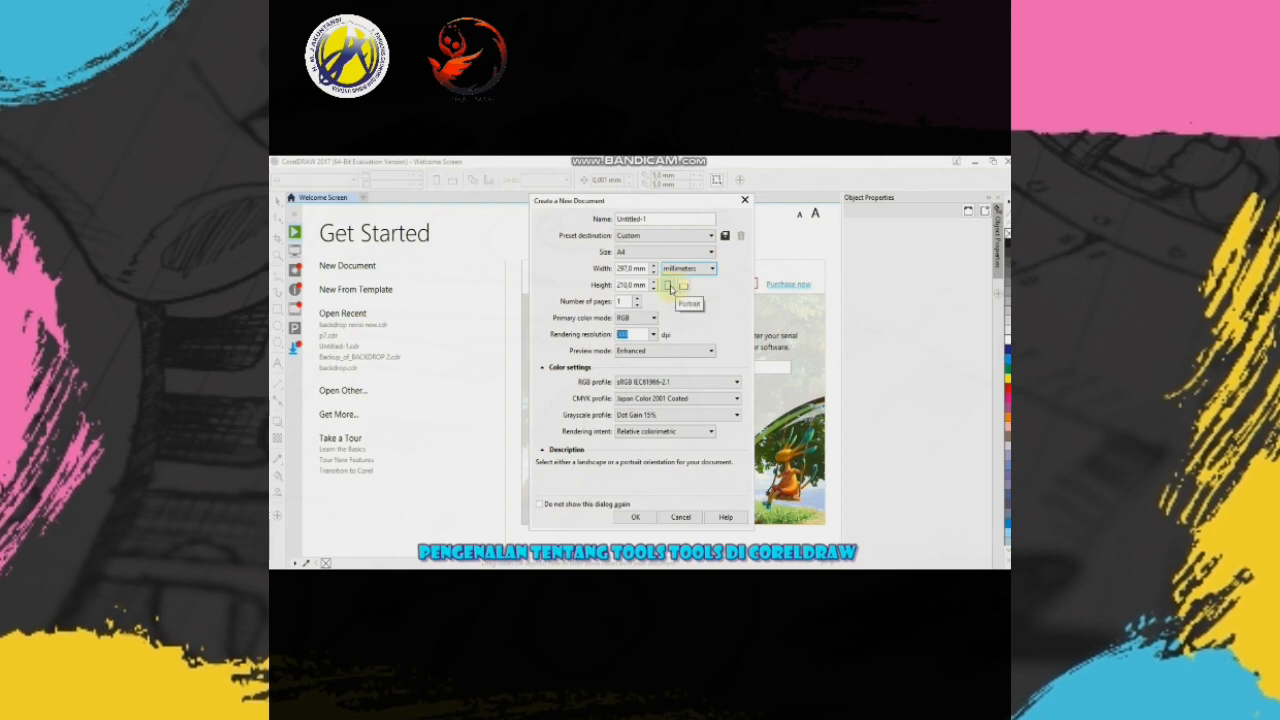
- Review the color mode and preview mode choices, and create the A4 document with RGB and Enhanced kept
left_click(650, 318)
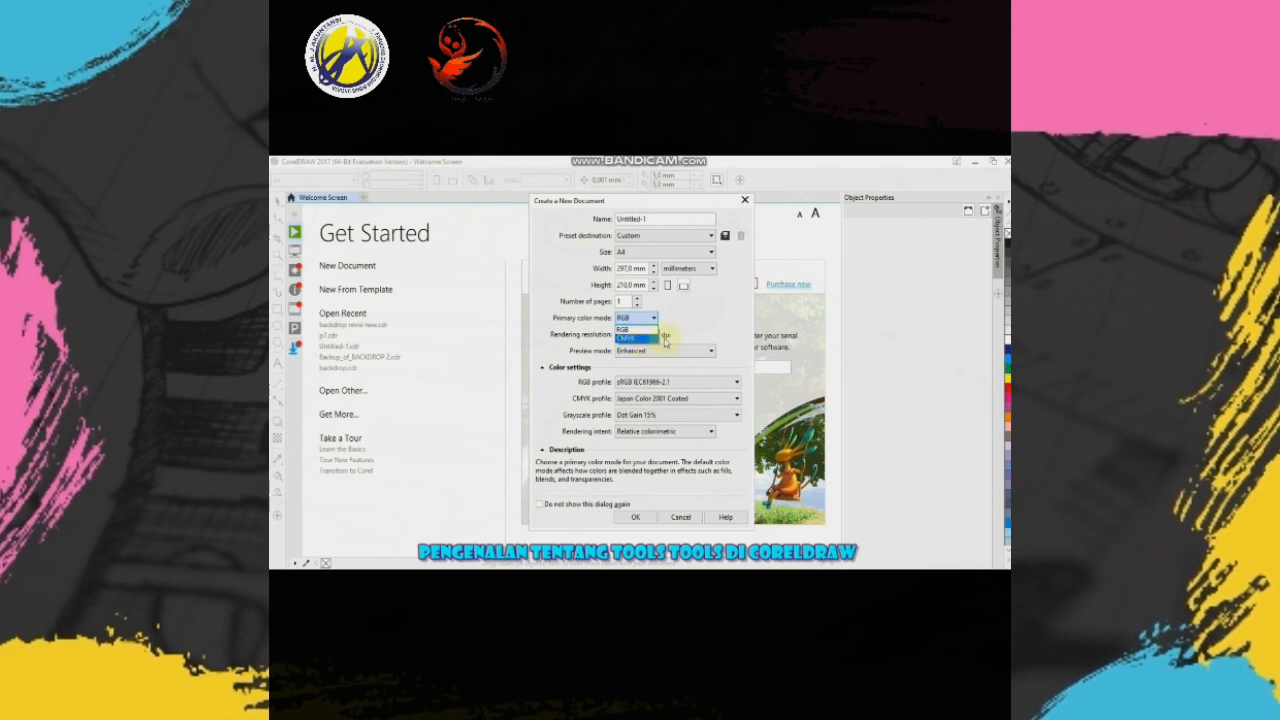
left_click(686, 342)
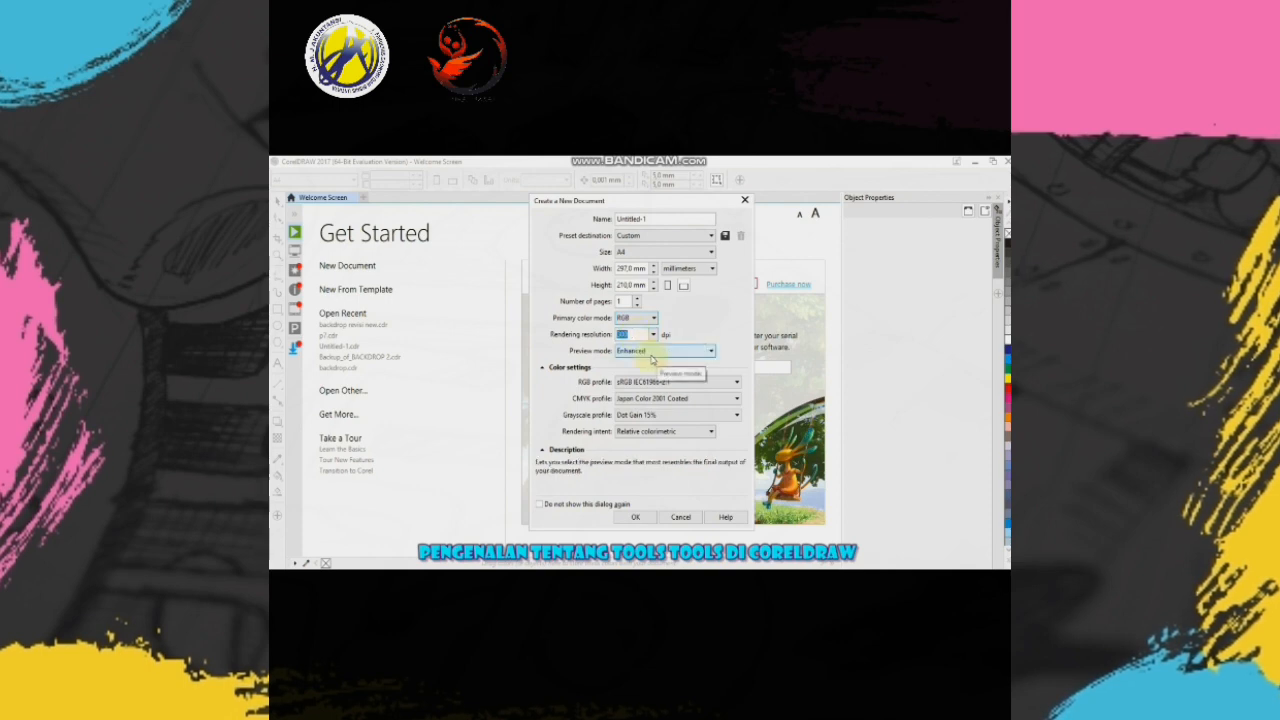
left_click(651, 354)
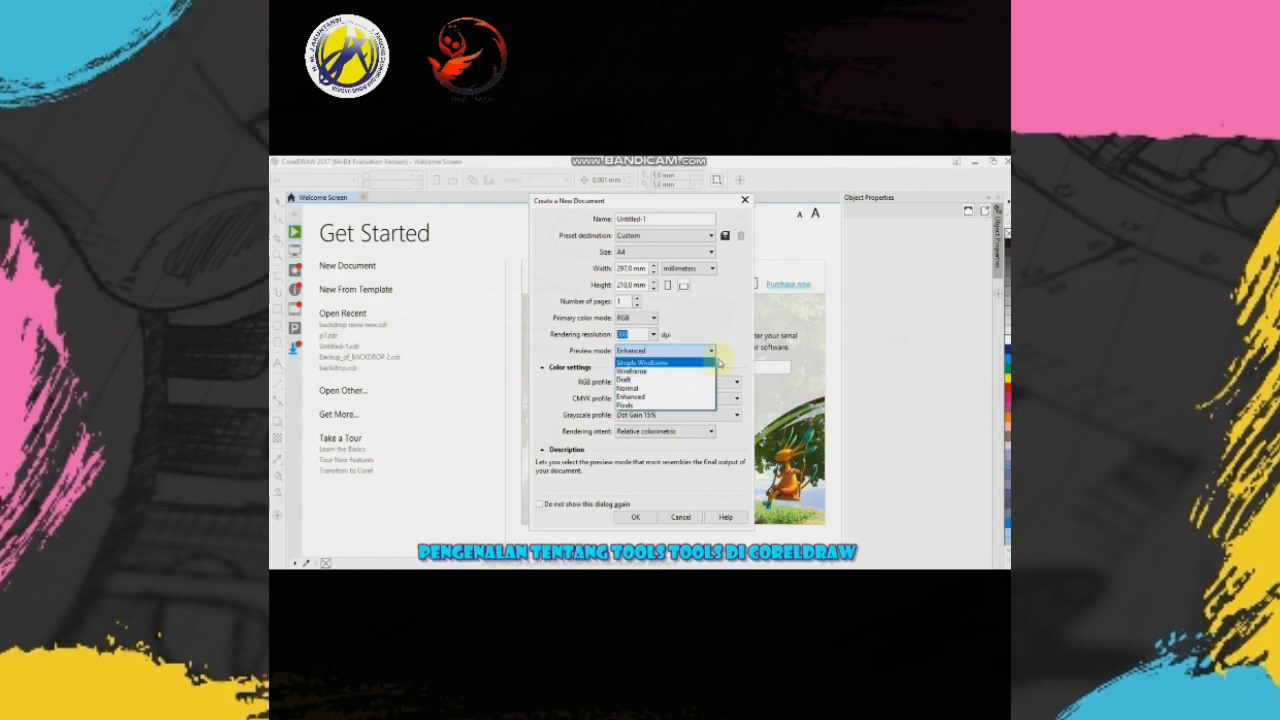
left_click(743, 348)
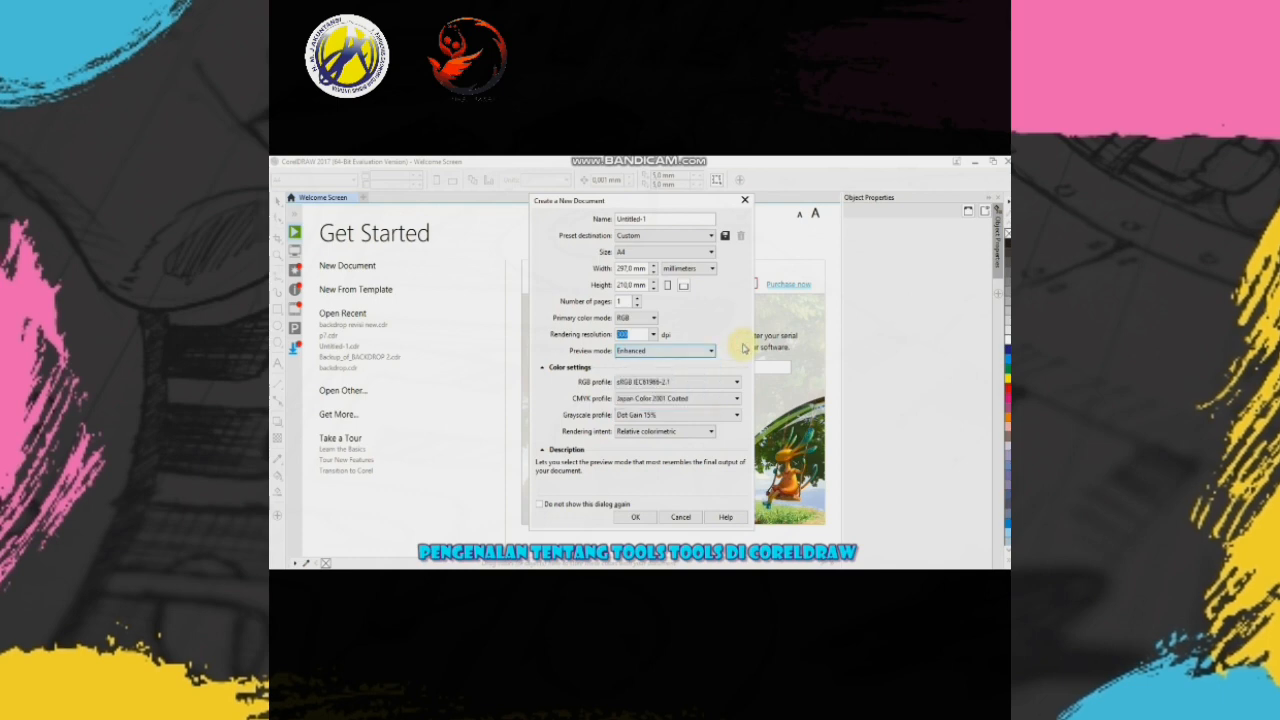
mouse_move(570, 432)
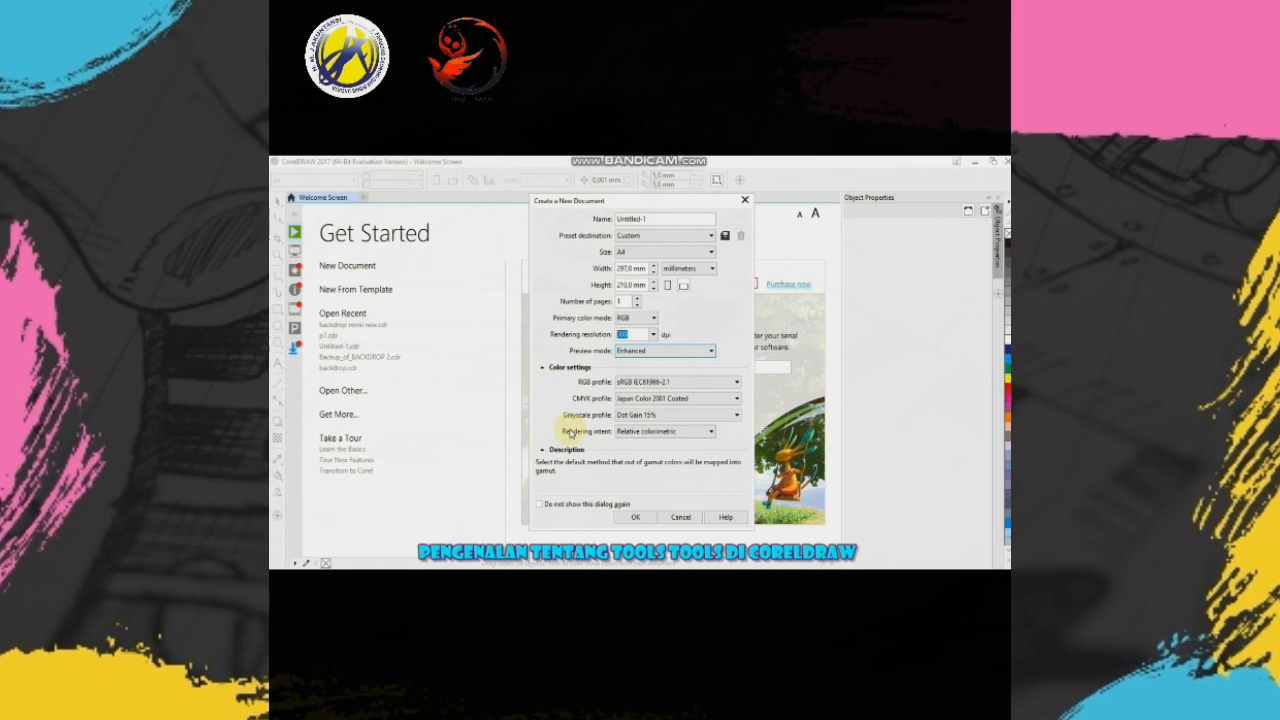
left_click(638, 517)
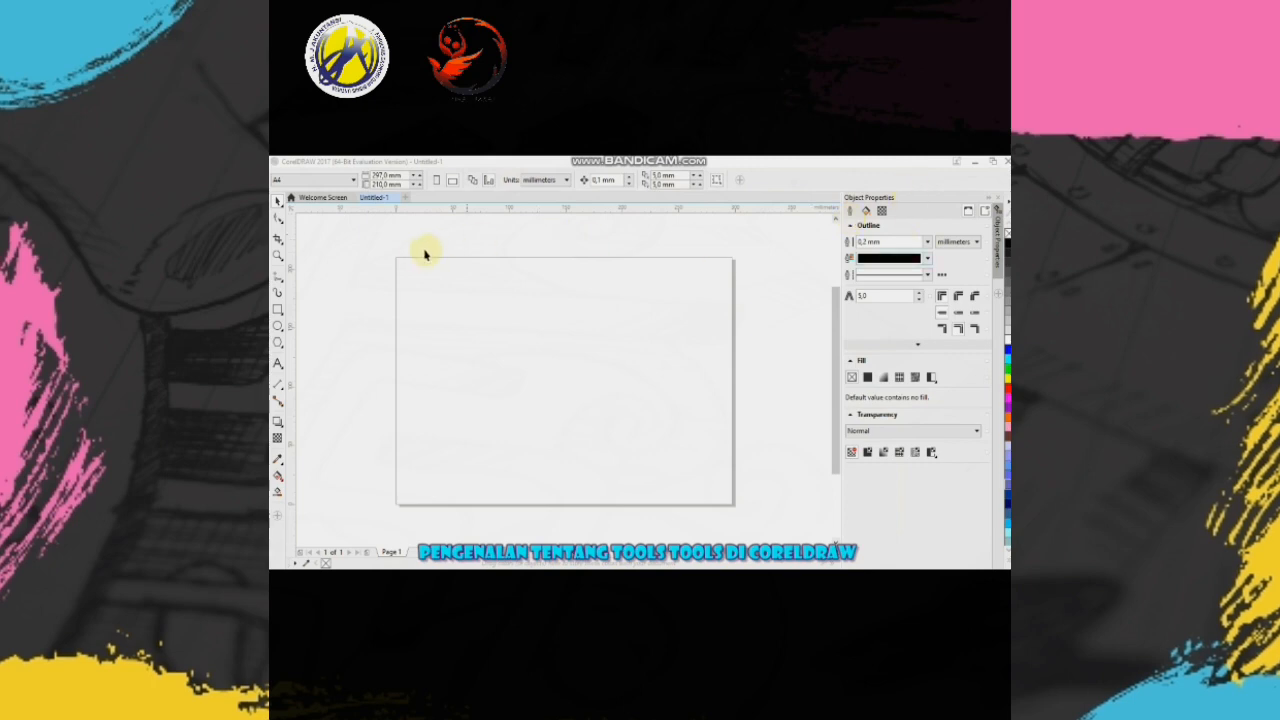
left_click(389, 252)
left_click_drag(418, 260, 743, 517)
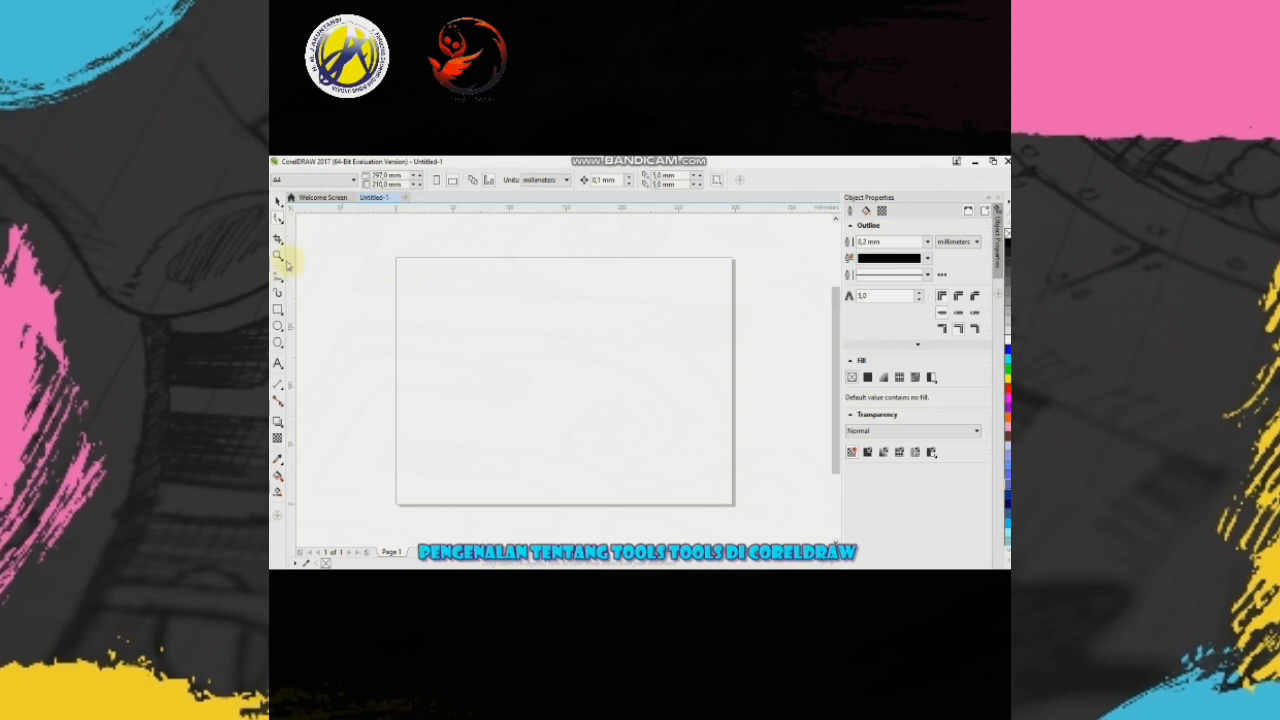
- Try opening a newly drawn ellipse about 67 mm wide into a quarter arc with the Shape tool, and undo everything
left_click(278, 325)
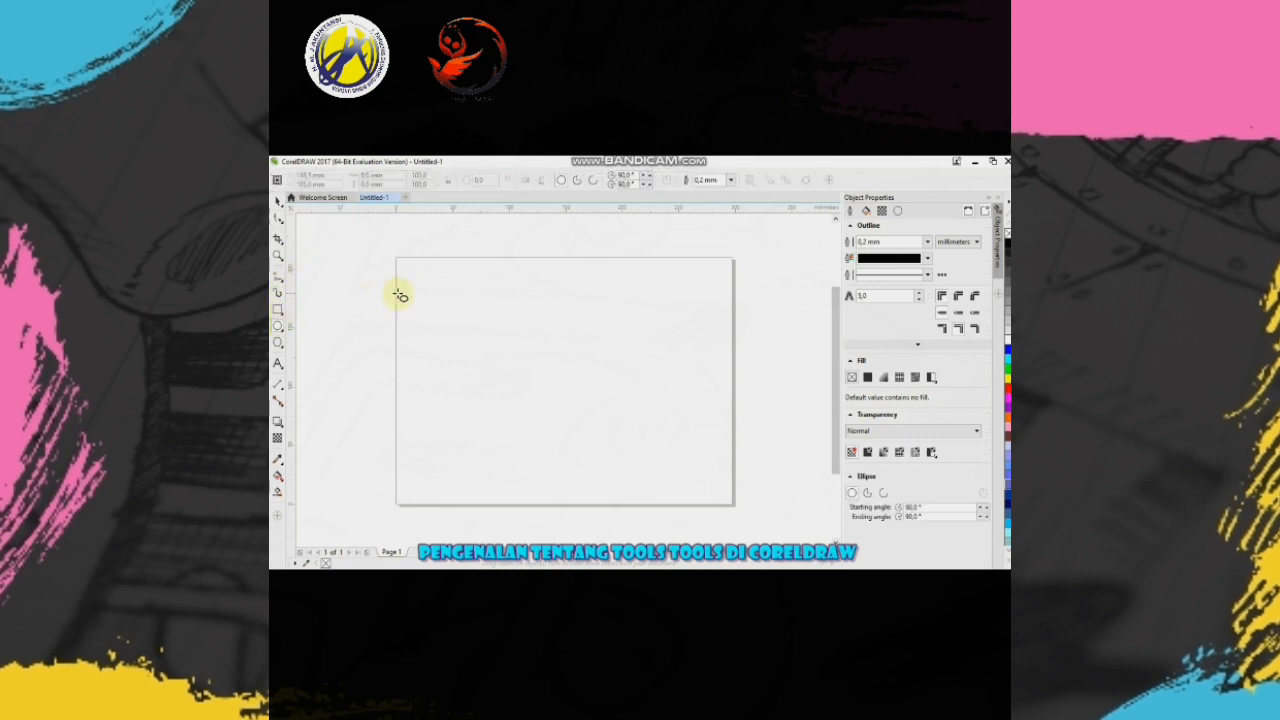
left_click_drag(430, 277, 508, 379)
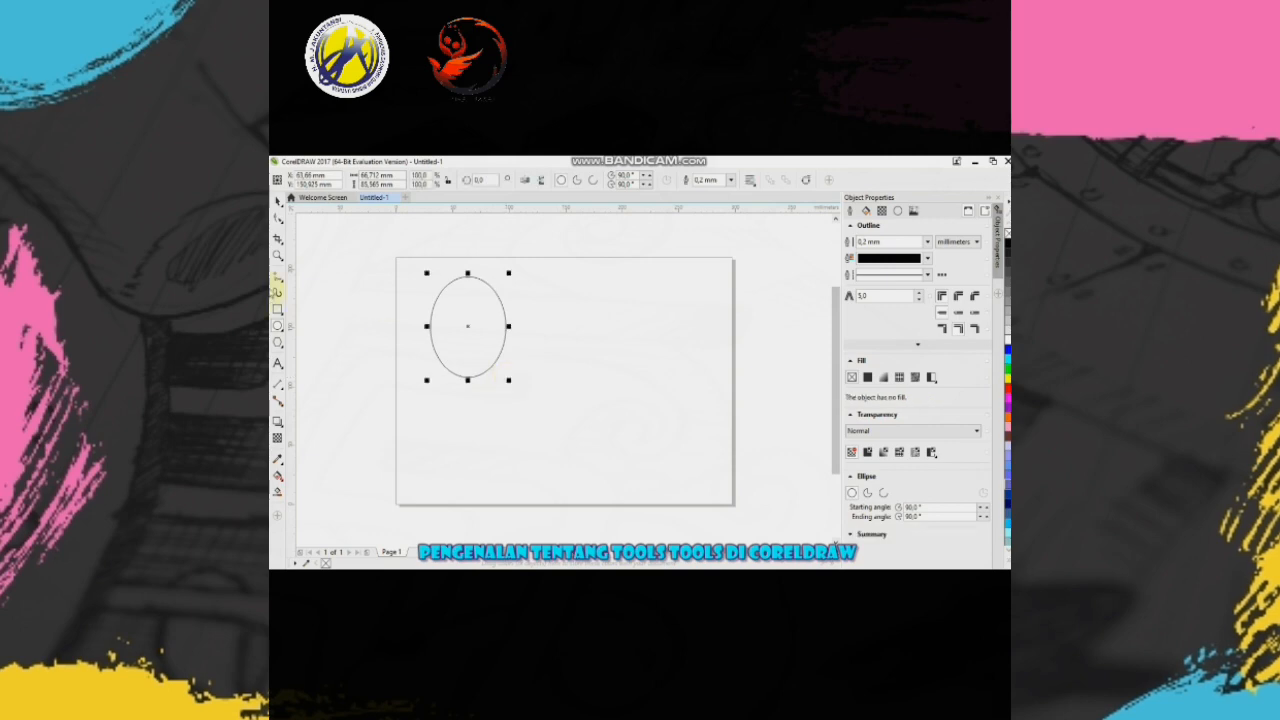
left_click(278, 218)
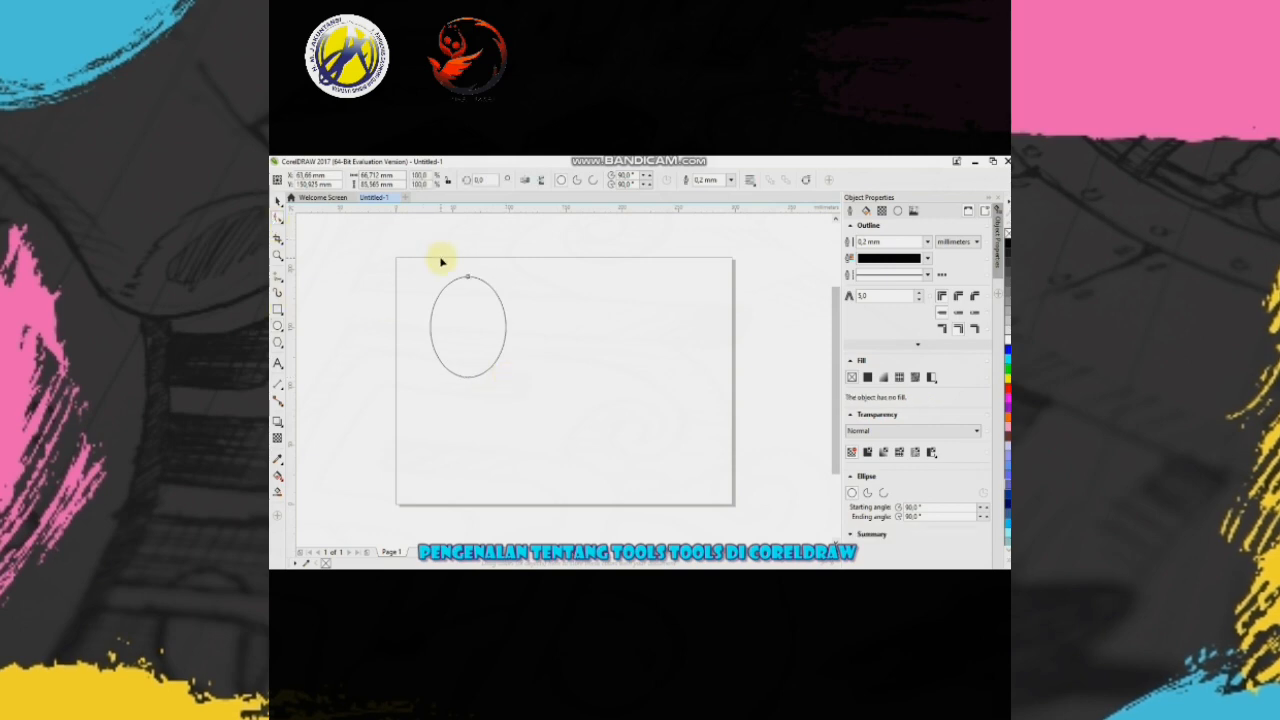
left_click_drag(468, 277, 431, 323)
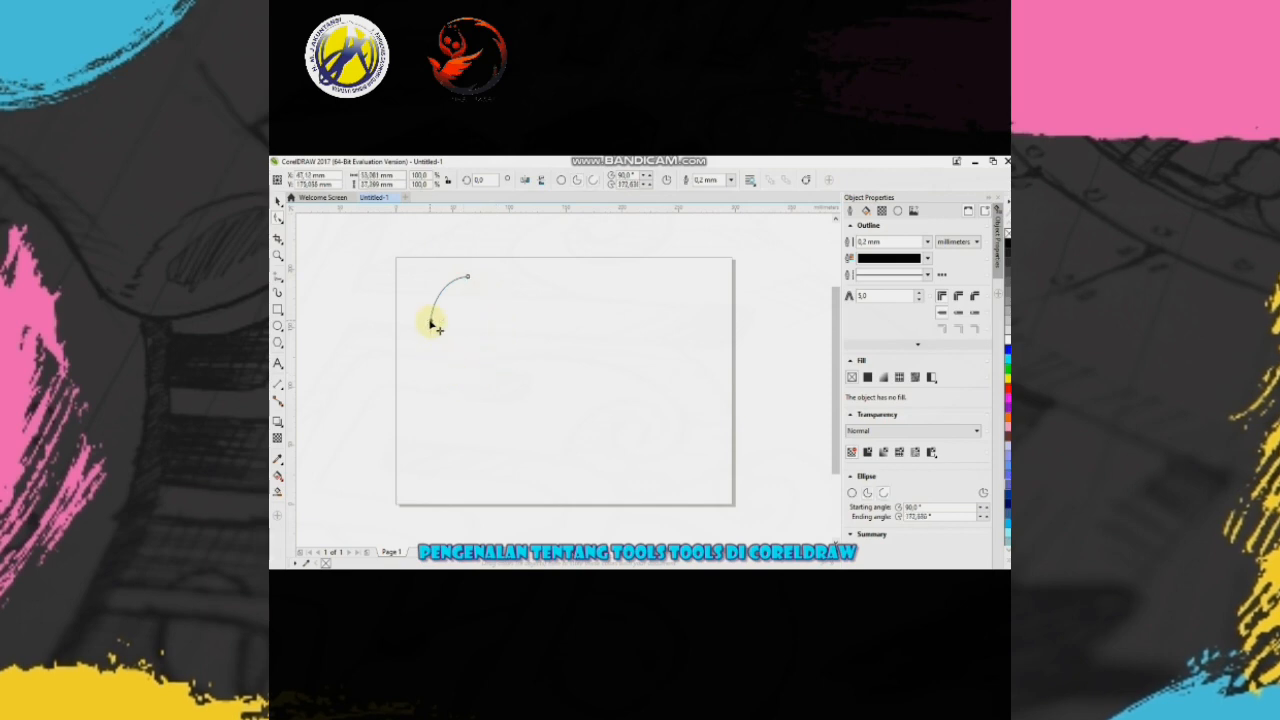
key("ctrl+z")
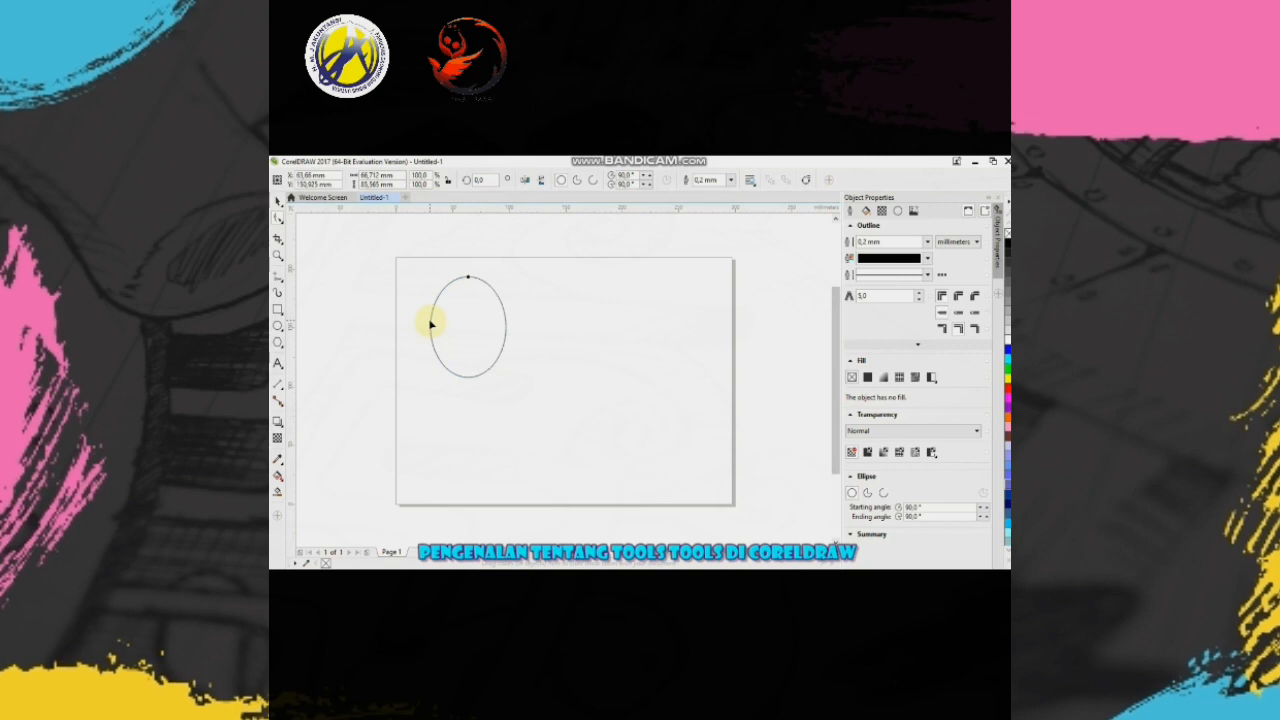
key("ctrl+z")
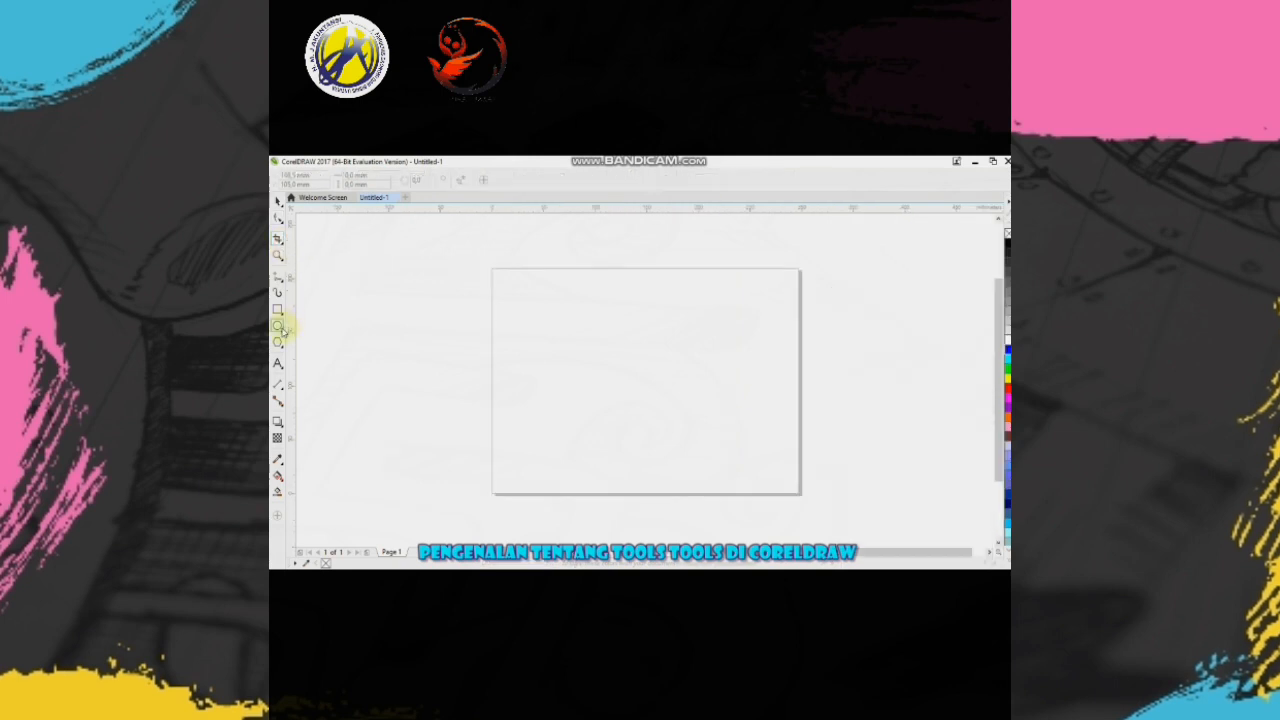
- Try cropping a newly drawn ellipse about 92 mm wide to its right half with the Crop tool, and undo it
left_click(280, 328)
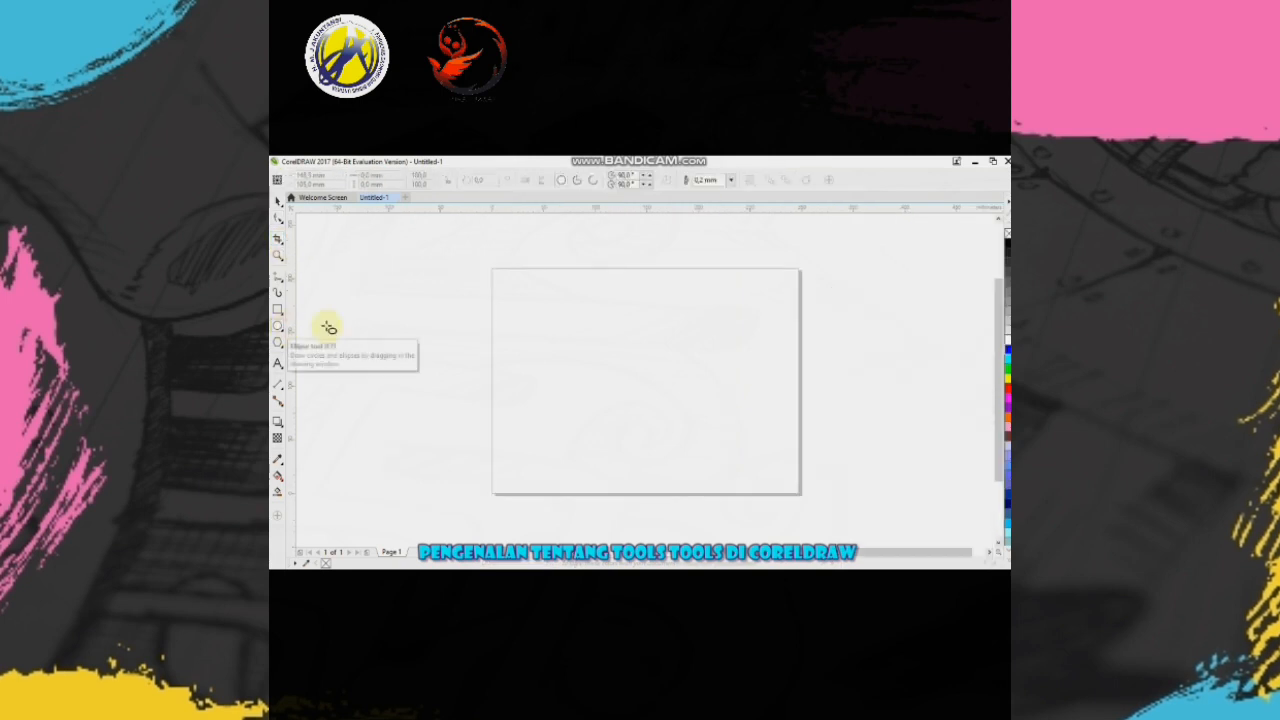
left_click_drag(557, 298, 651, 427)
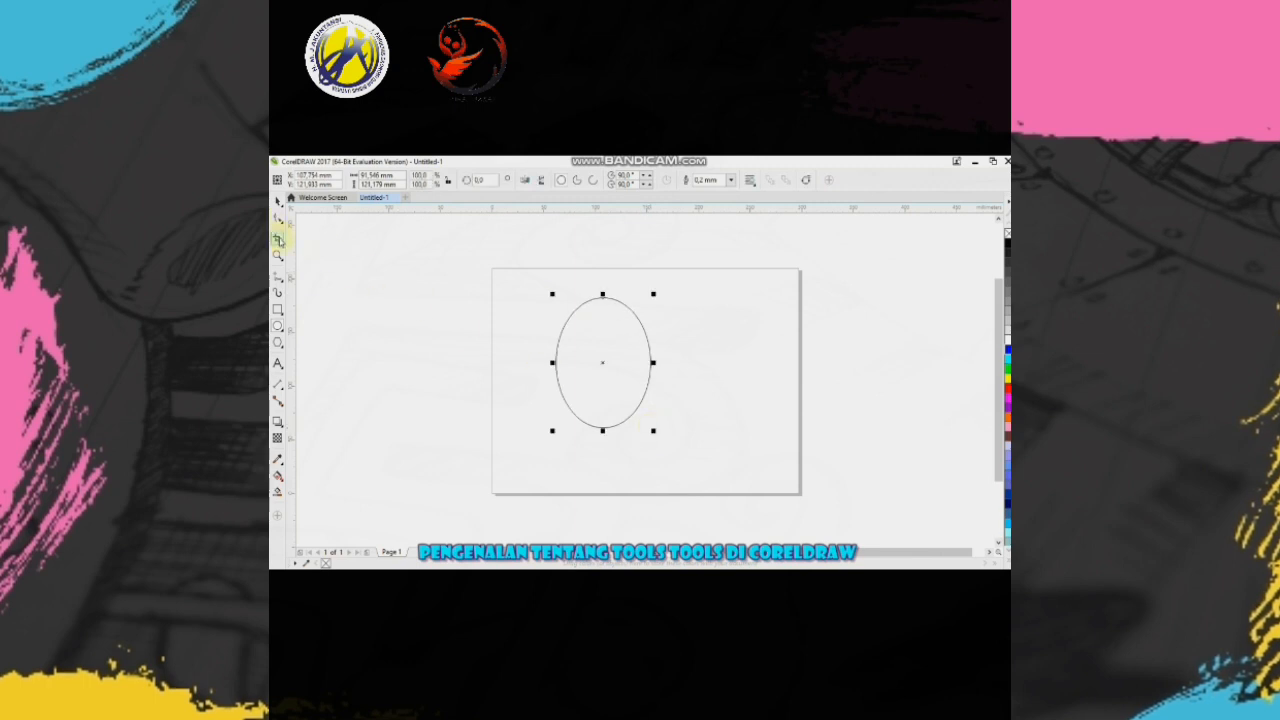
left_click(279, 240)
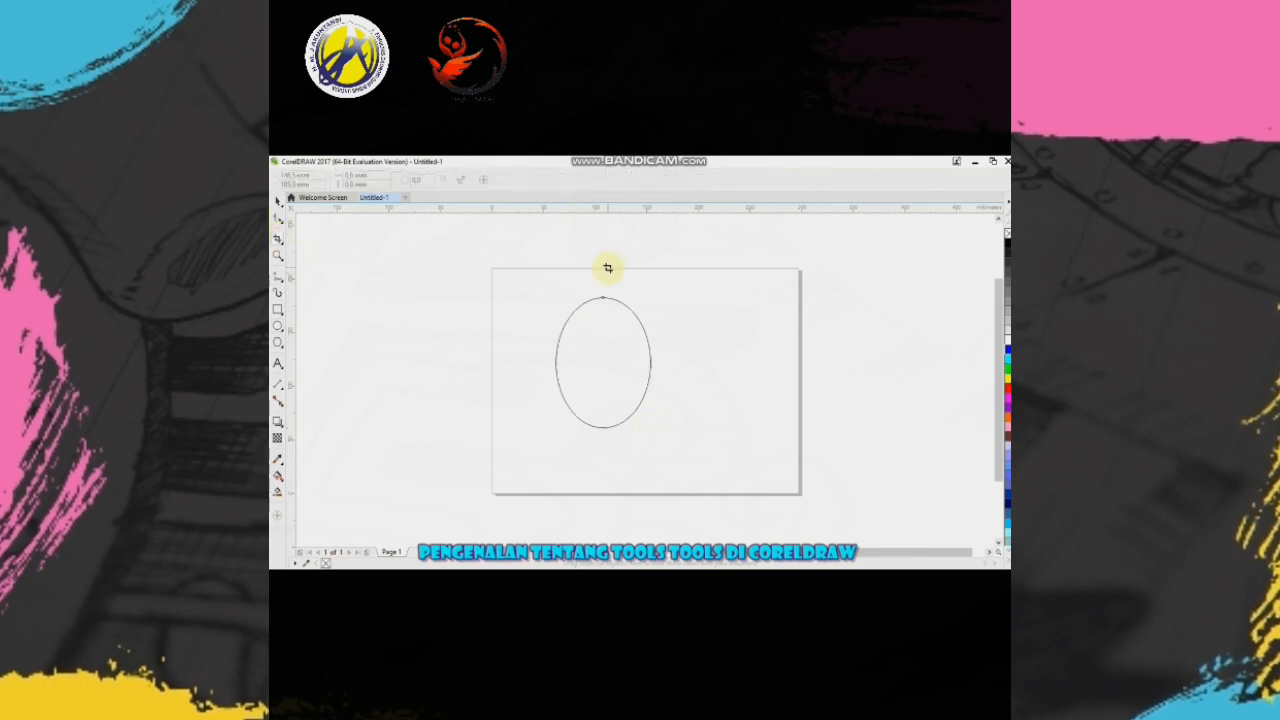
left_click_drag(603, 298, 676, 429)
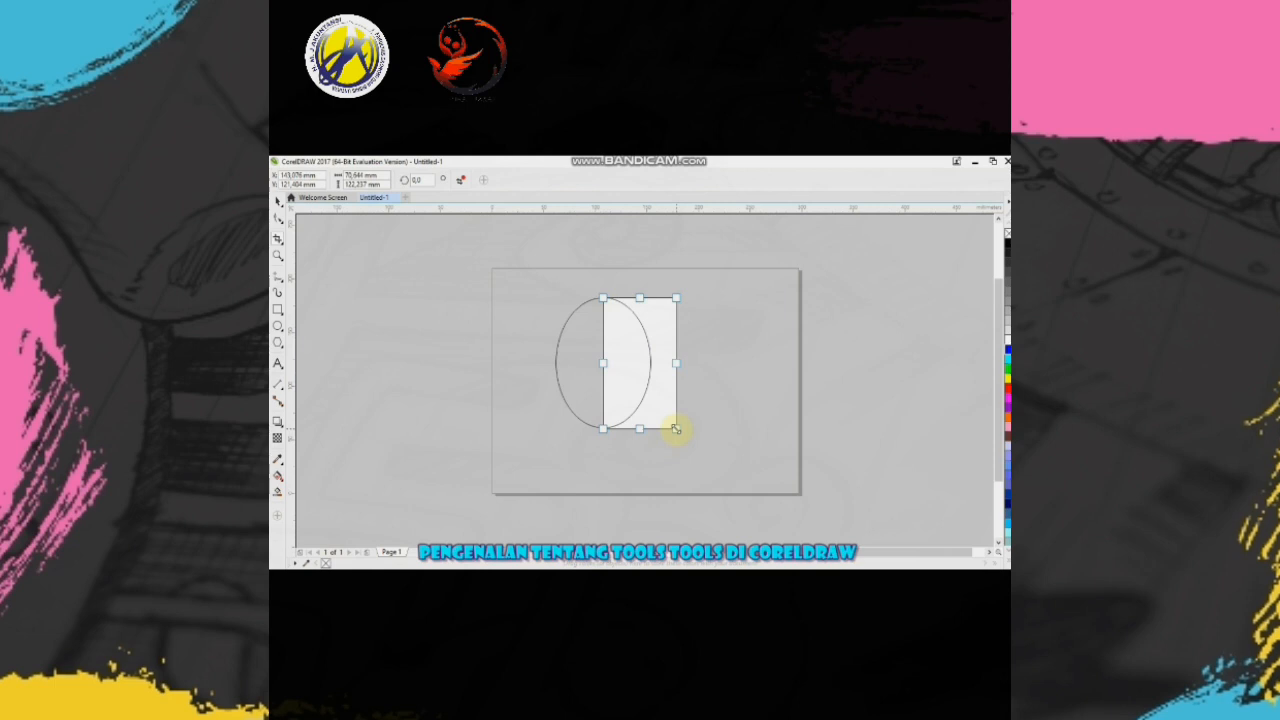
key("Return")
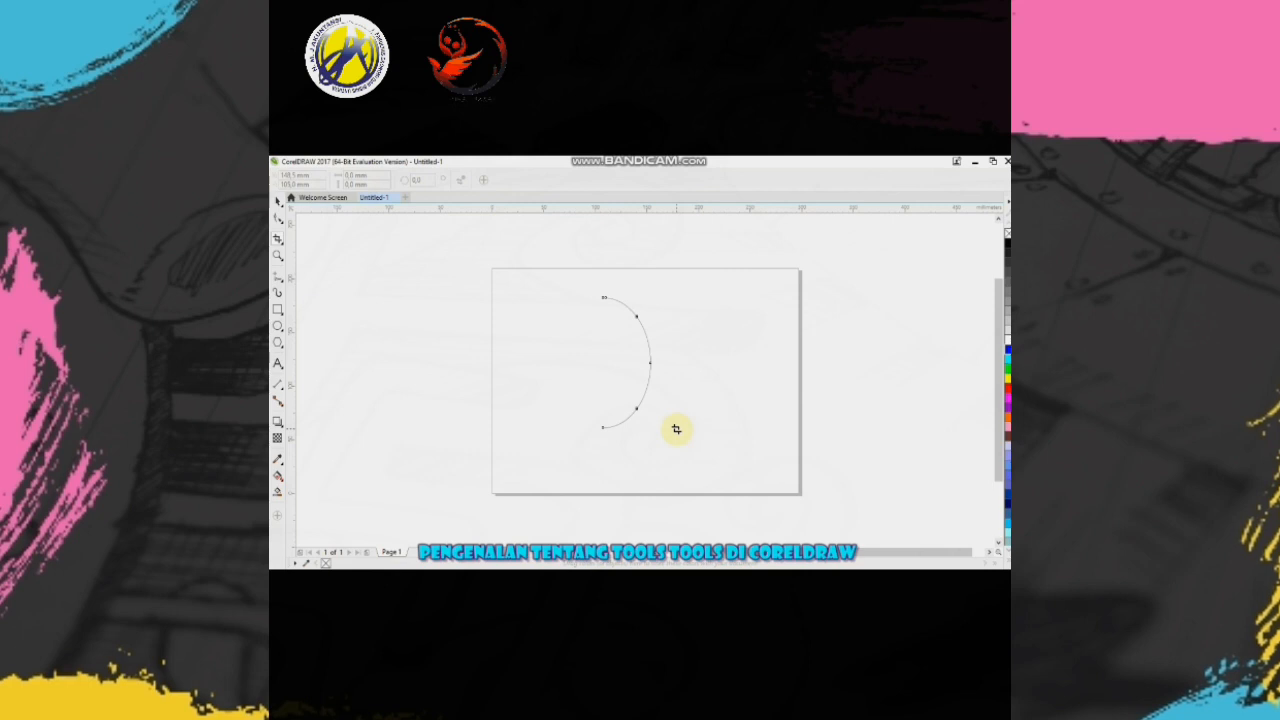
key("ctrl+z")
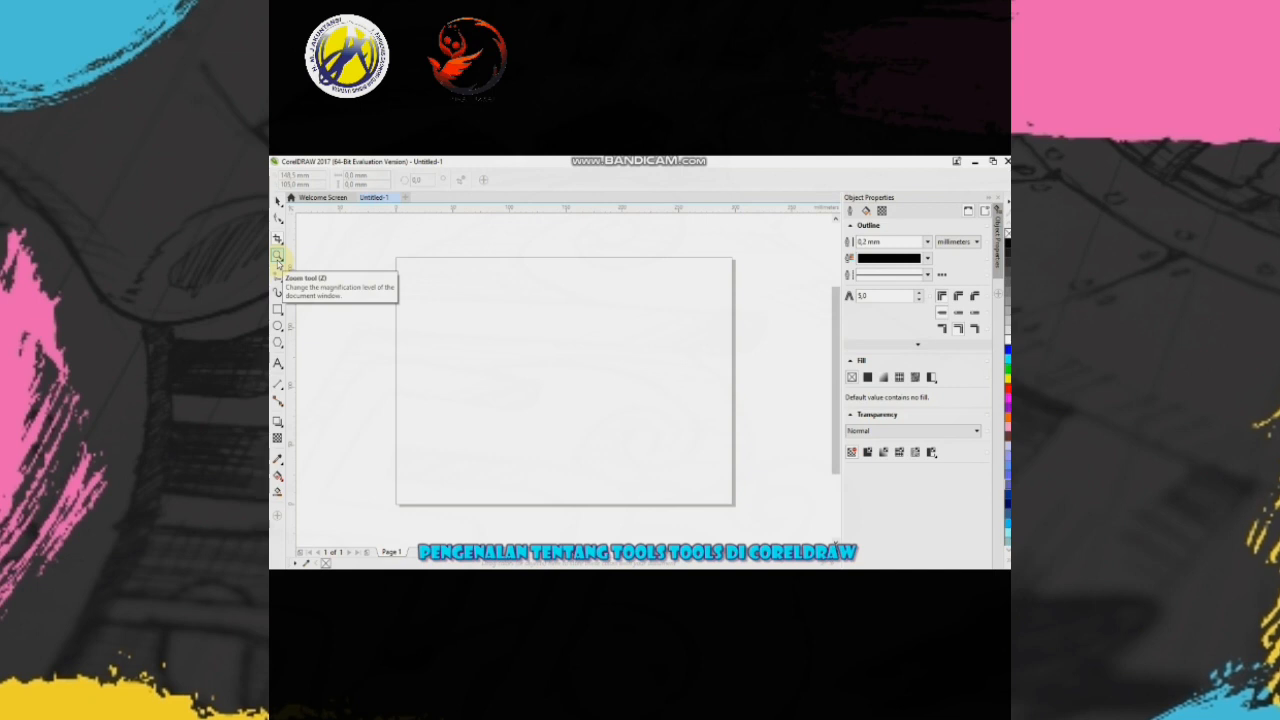
- Magnify the upper-left part of the page with the Zoom tool
left_click(279, 259)
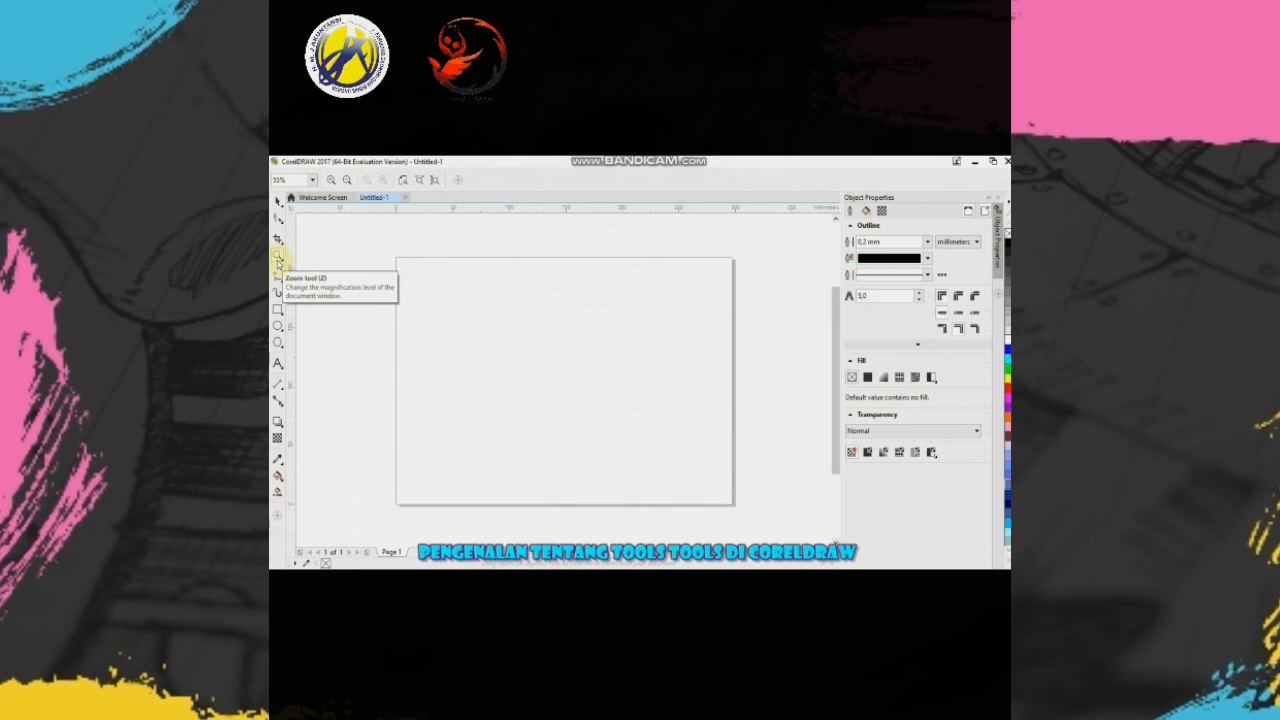
left_click(453, 331)
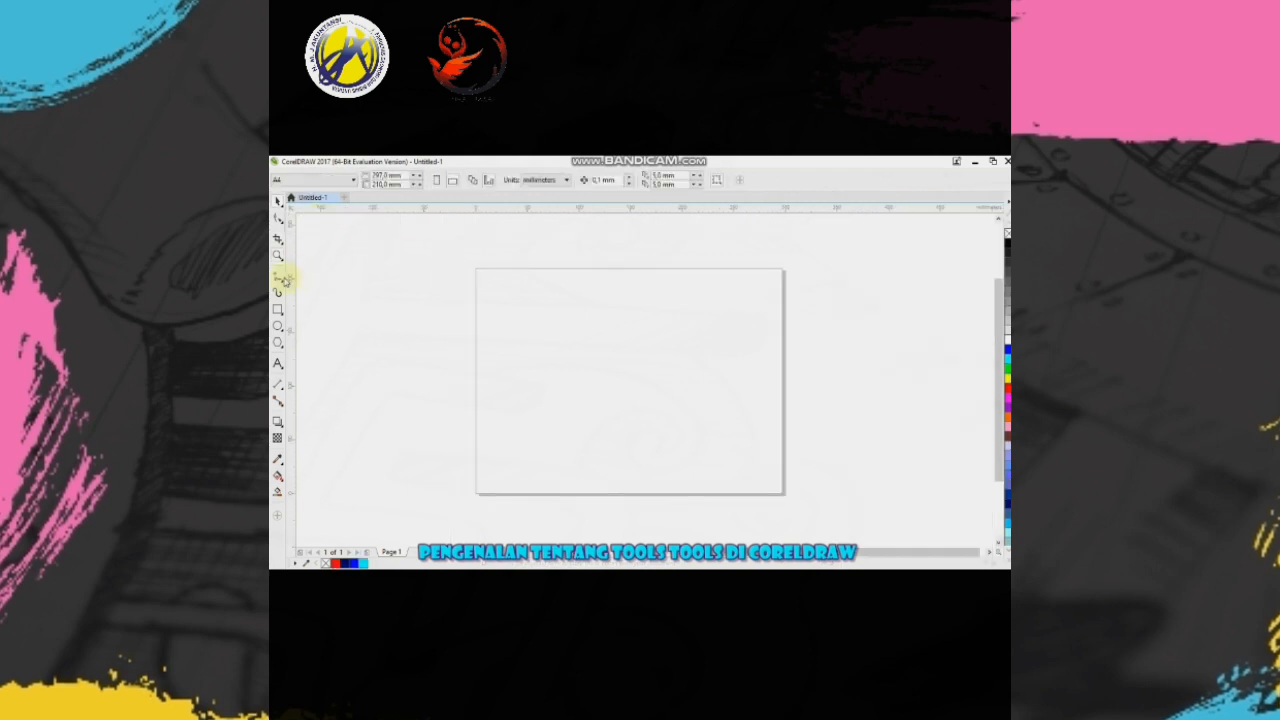
- Try drawing a small closed triangular shape in the page's upper-left area with the Freehand tool, and undo it
left_click(280, 279)
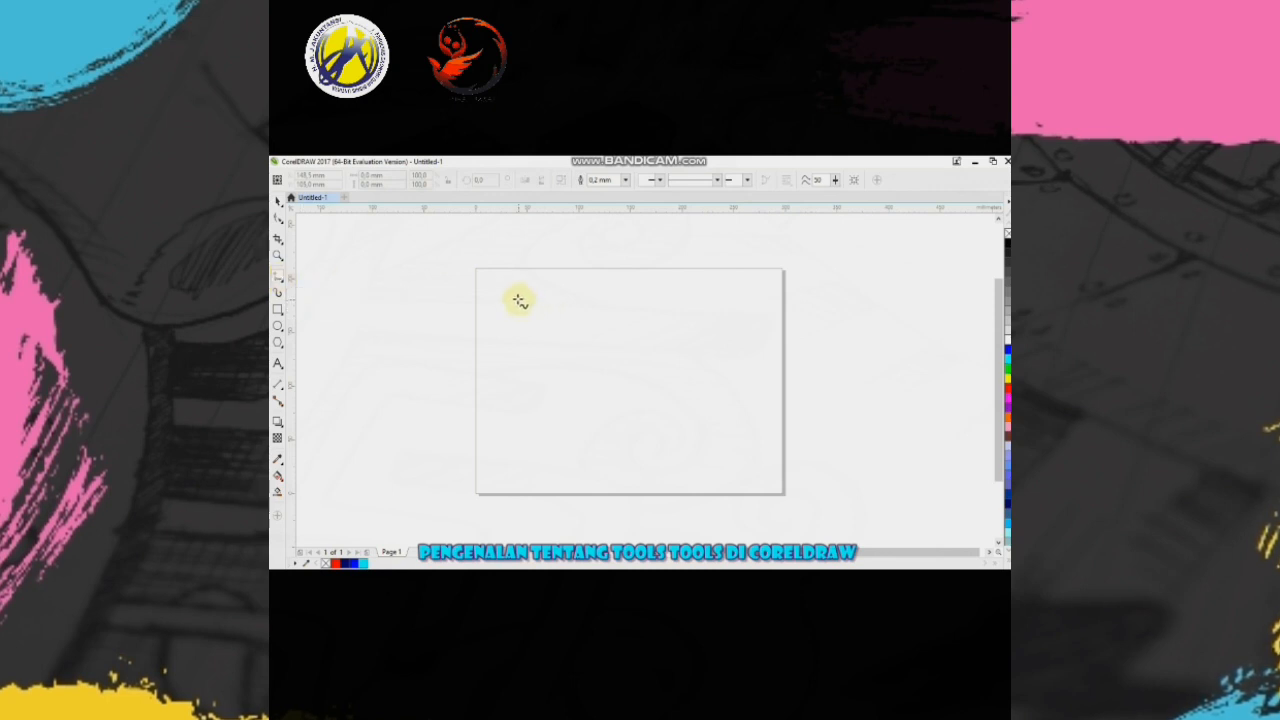
left_click_drag(560, 310, 551, 360)
left_click(550, 360)
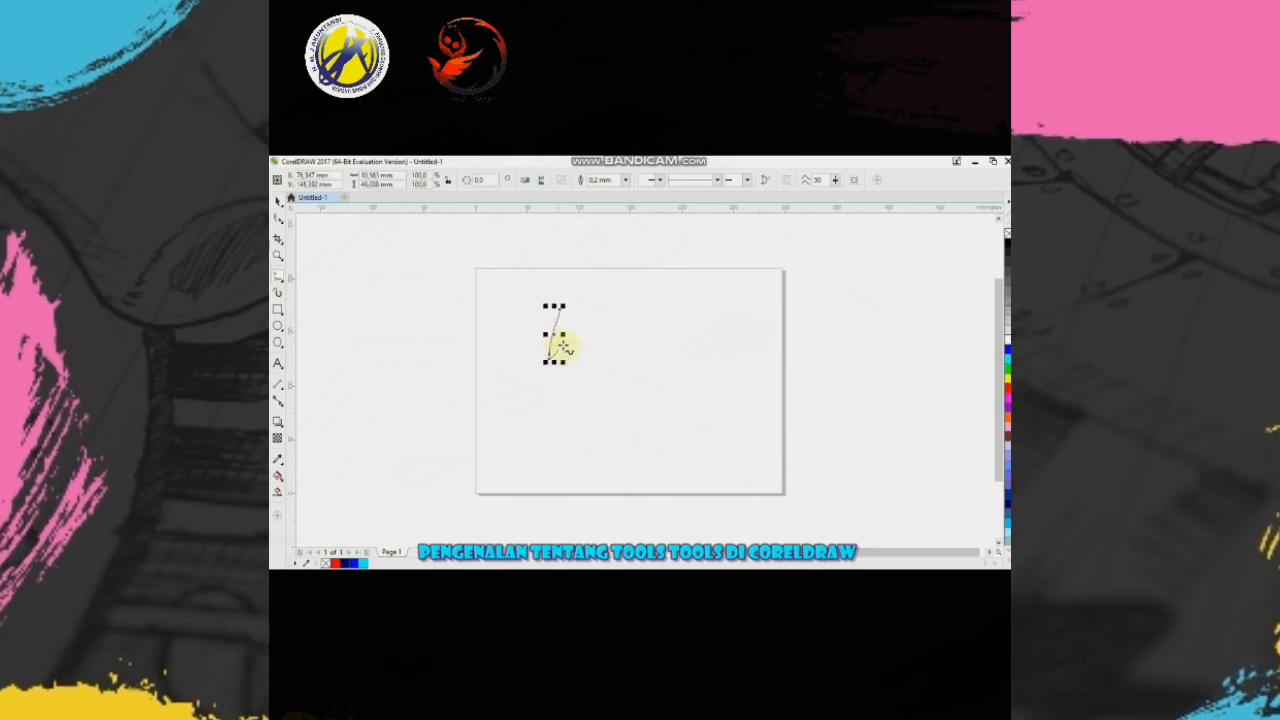
left_click_drag(584, 319, 562, 310)
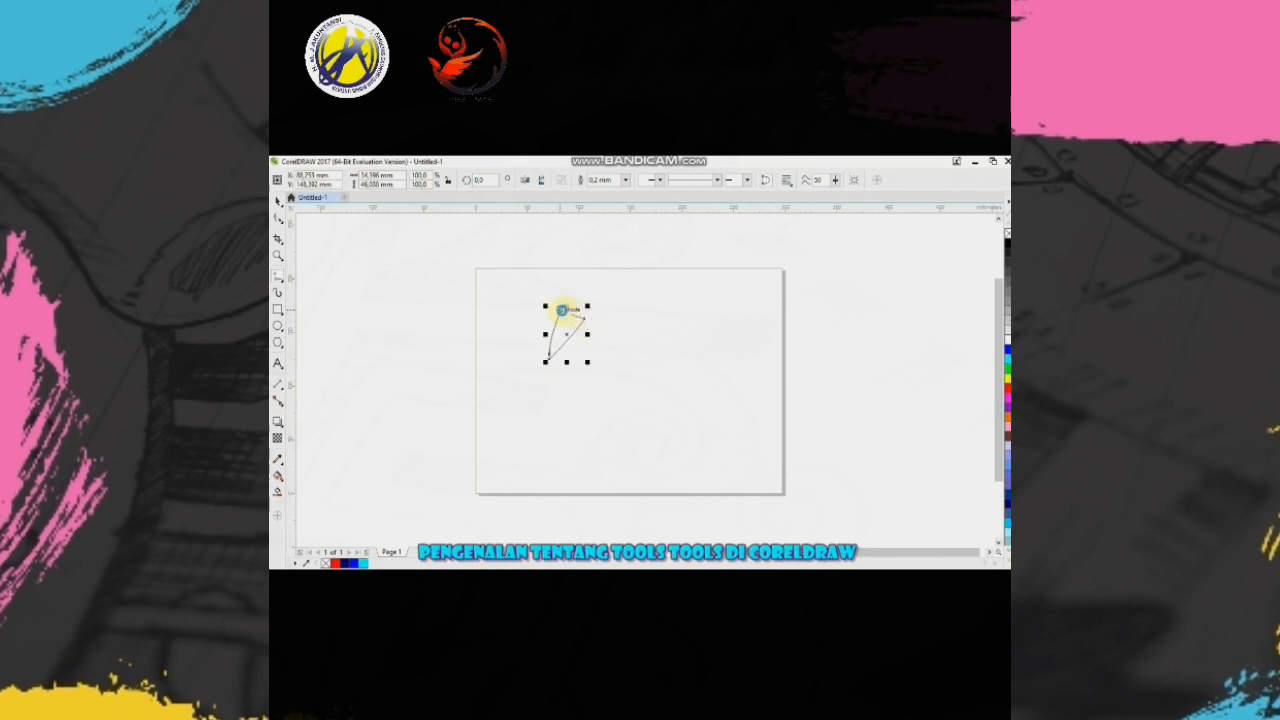
key("ctrl+z")
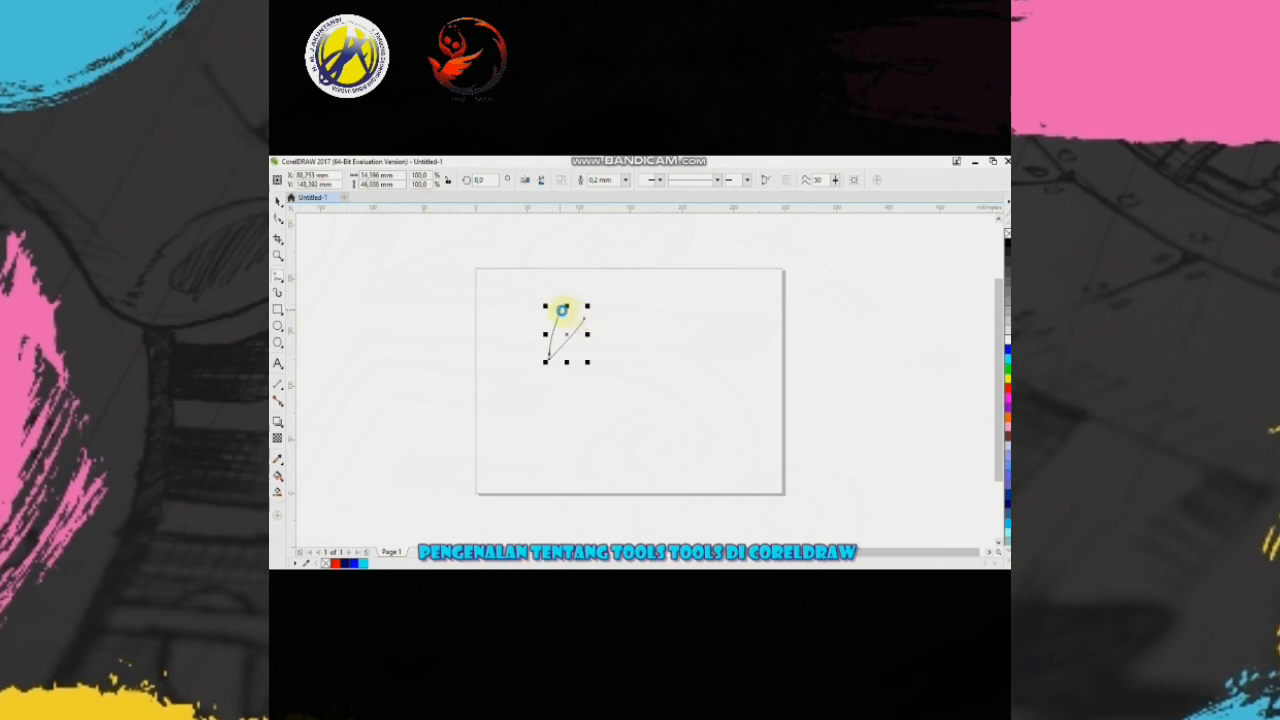
key("ctrl+z")
key("ctrl+z")
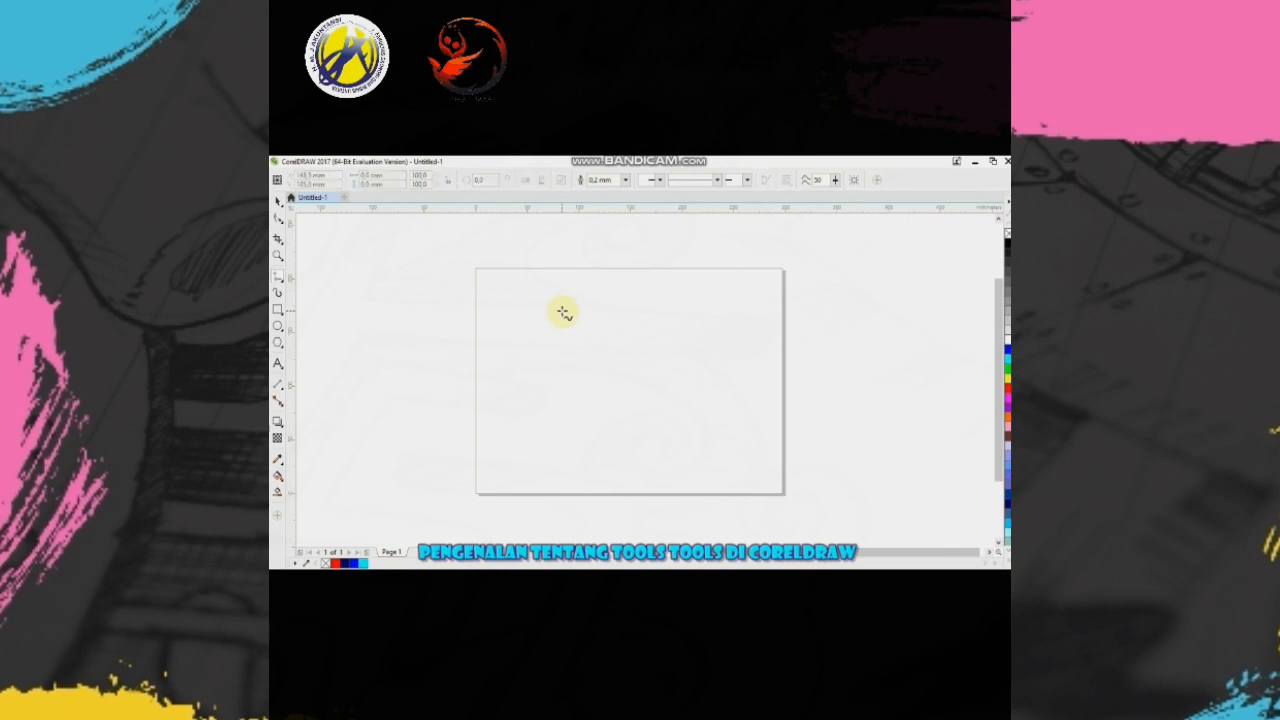
- Try painting several Texture brush strokes around the page's upper middle with the Artistic Media tool, and undo them all
left_click(279, 294)
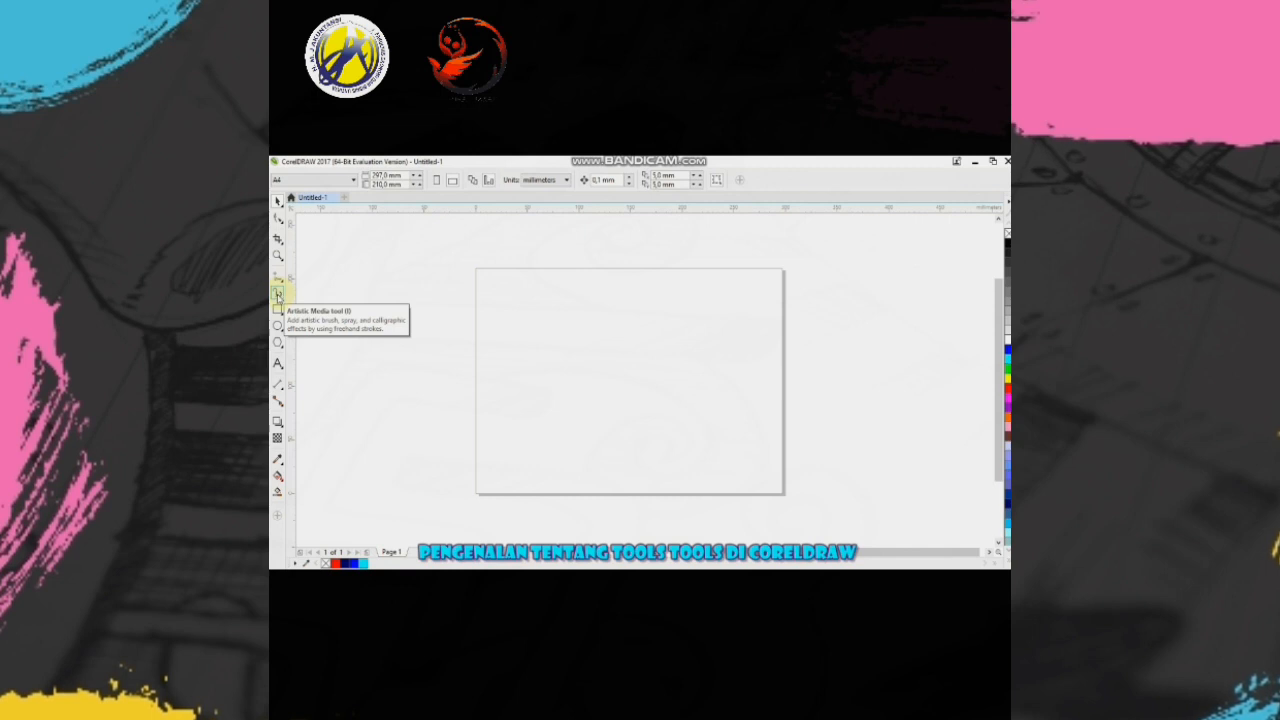
left_click(279, 295)
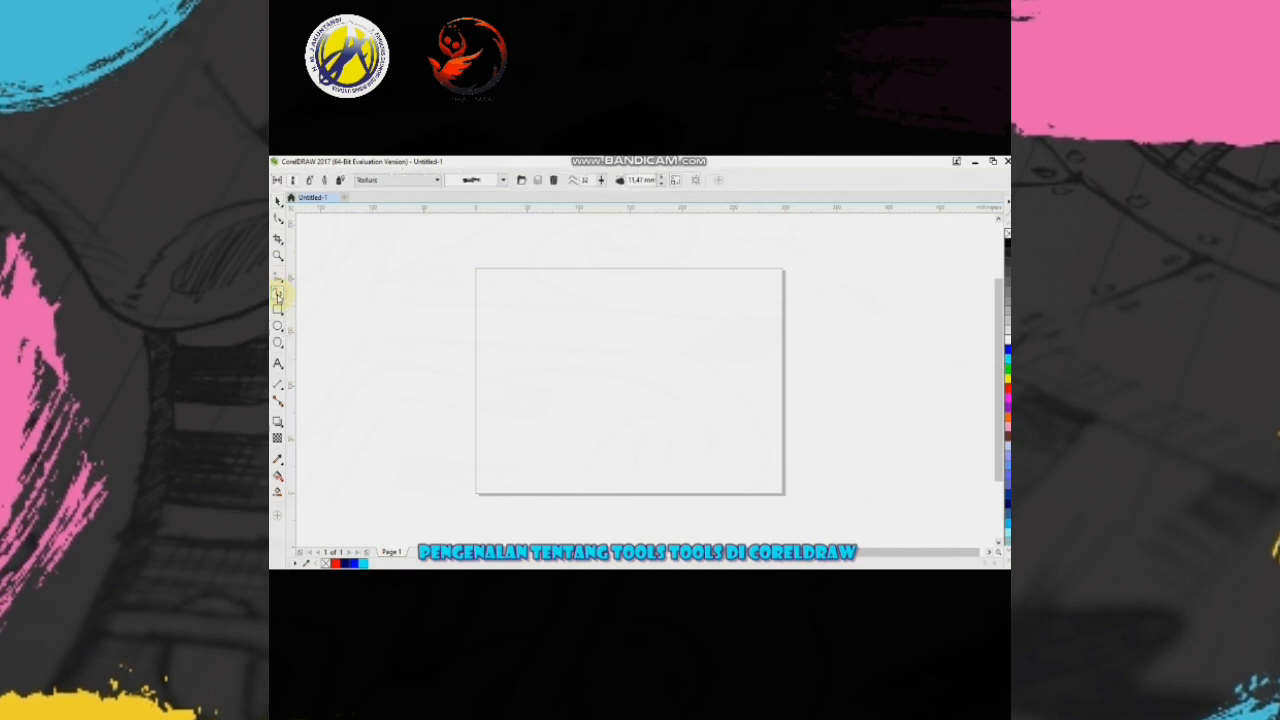
left_click(428, 180)
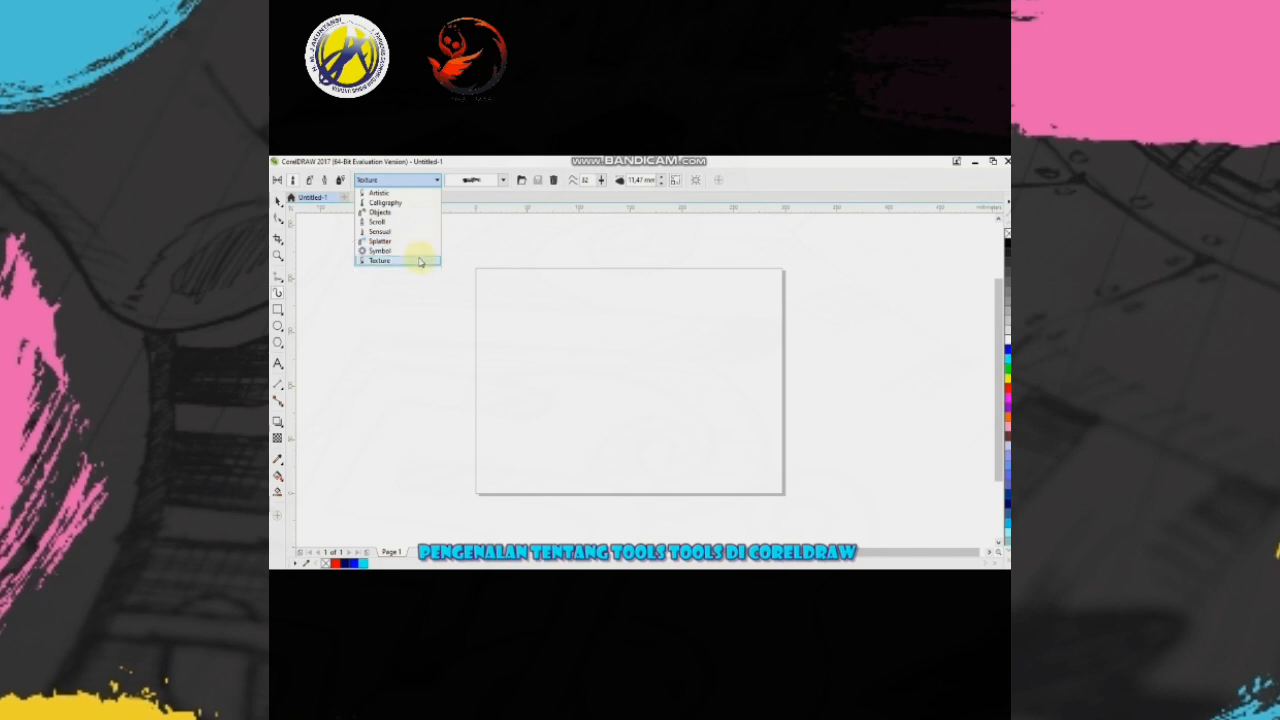
left_click(501, 185)
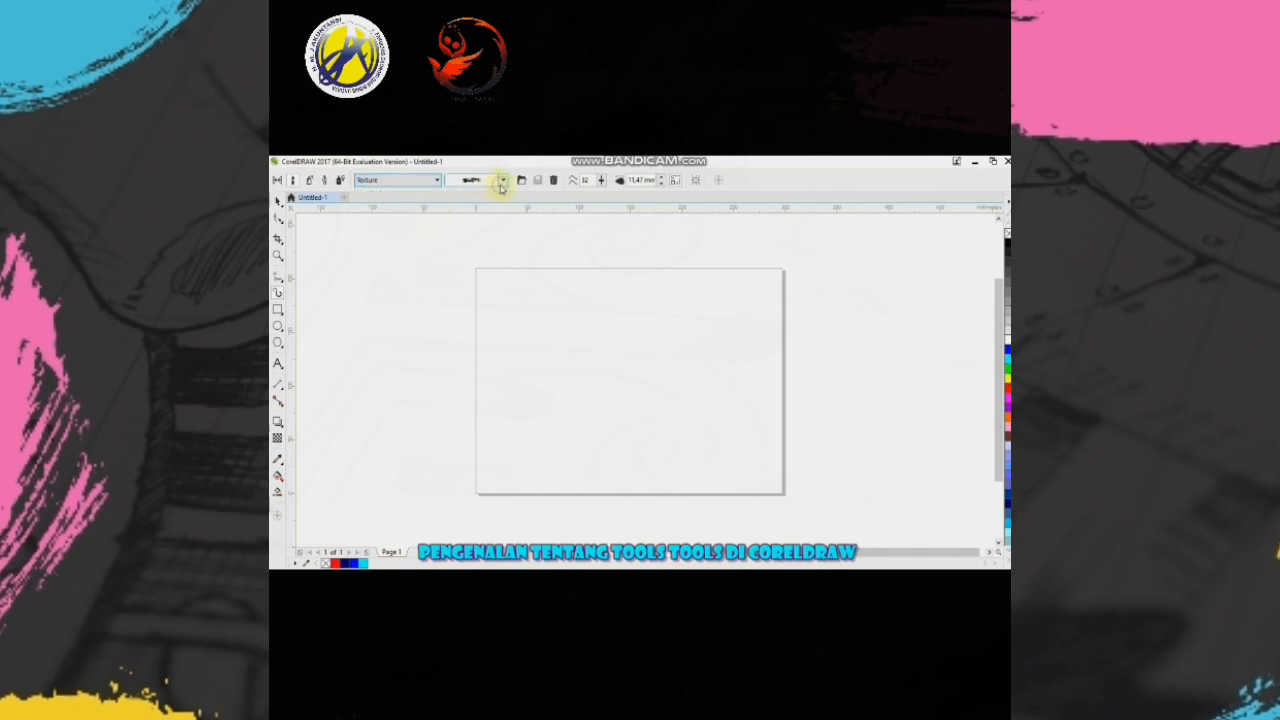
left_click(472, 180)
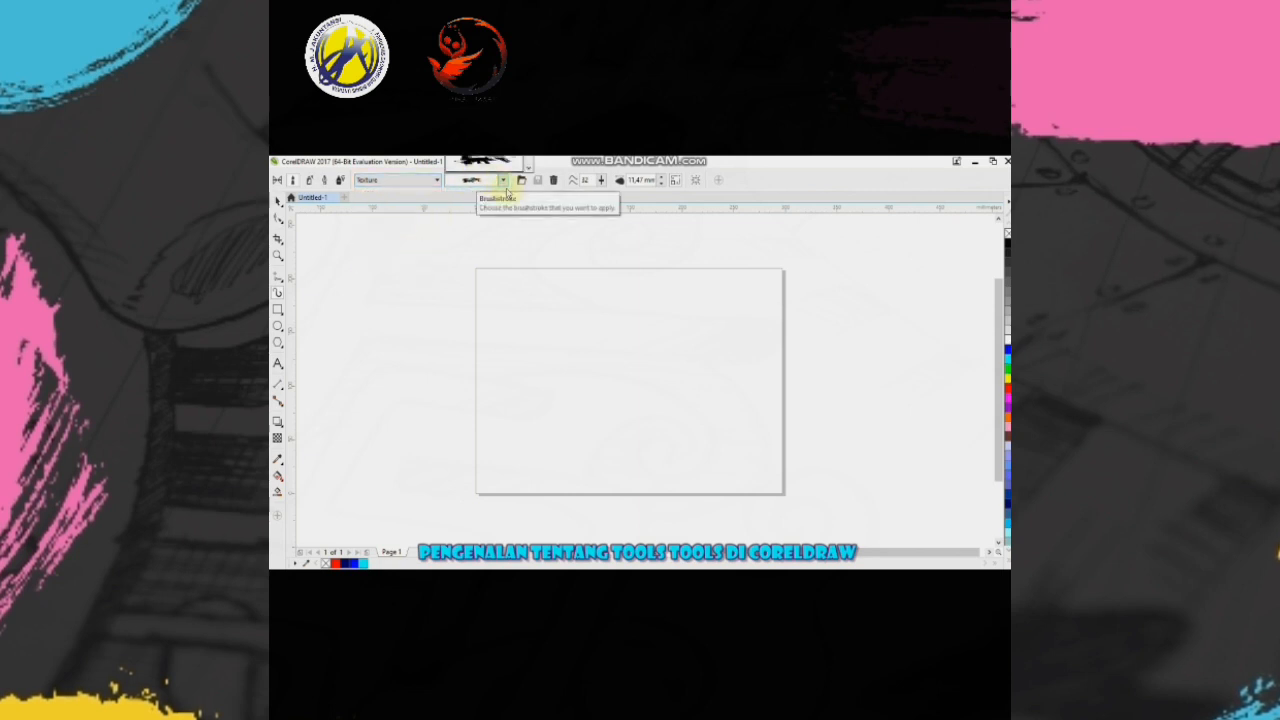
left_click(492, 166)
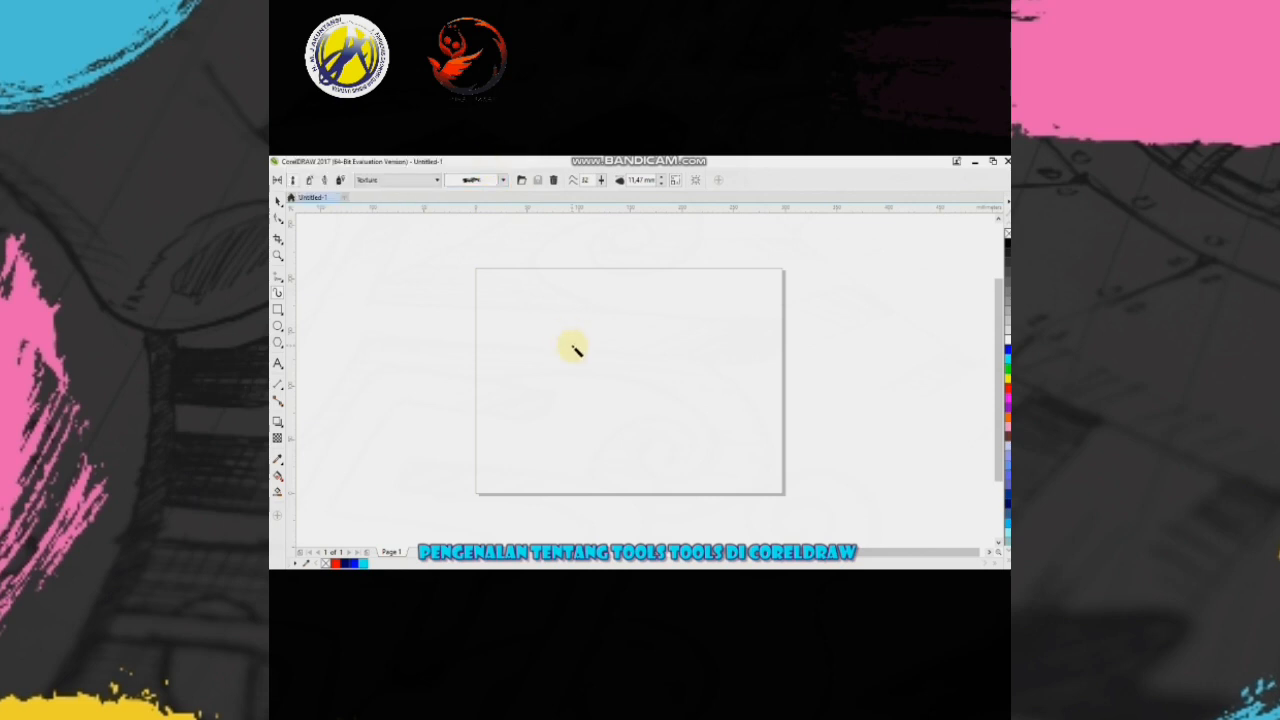
mouse_move(563, 330)
left_mouse_down()
mouse_move(650, 324)
mouse_move(619, 372)
mouse_move(684, 360)
left_mouse_up()
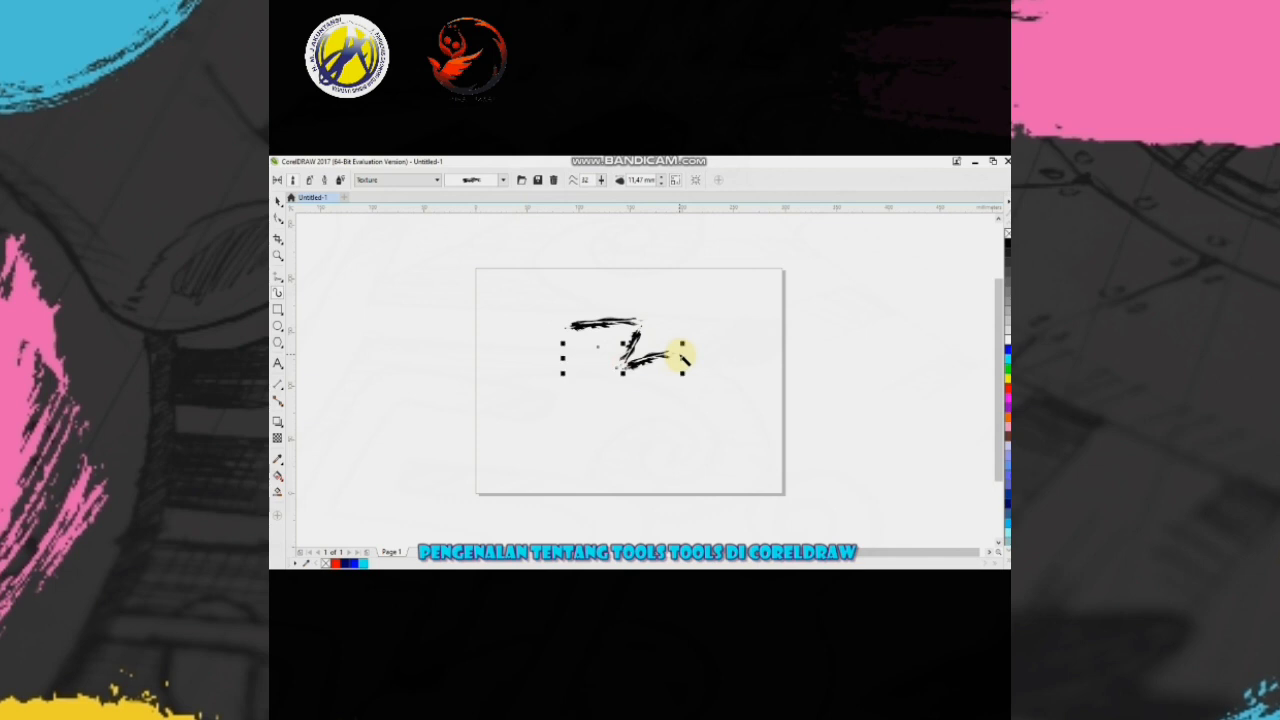
key("ctrl+z")
key("ctrl+z")
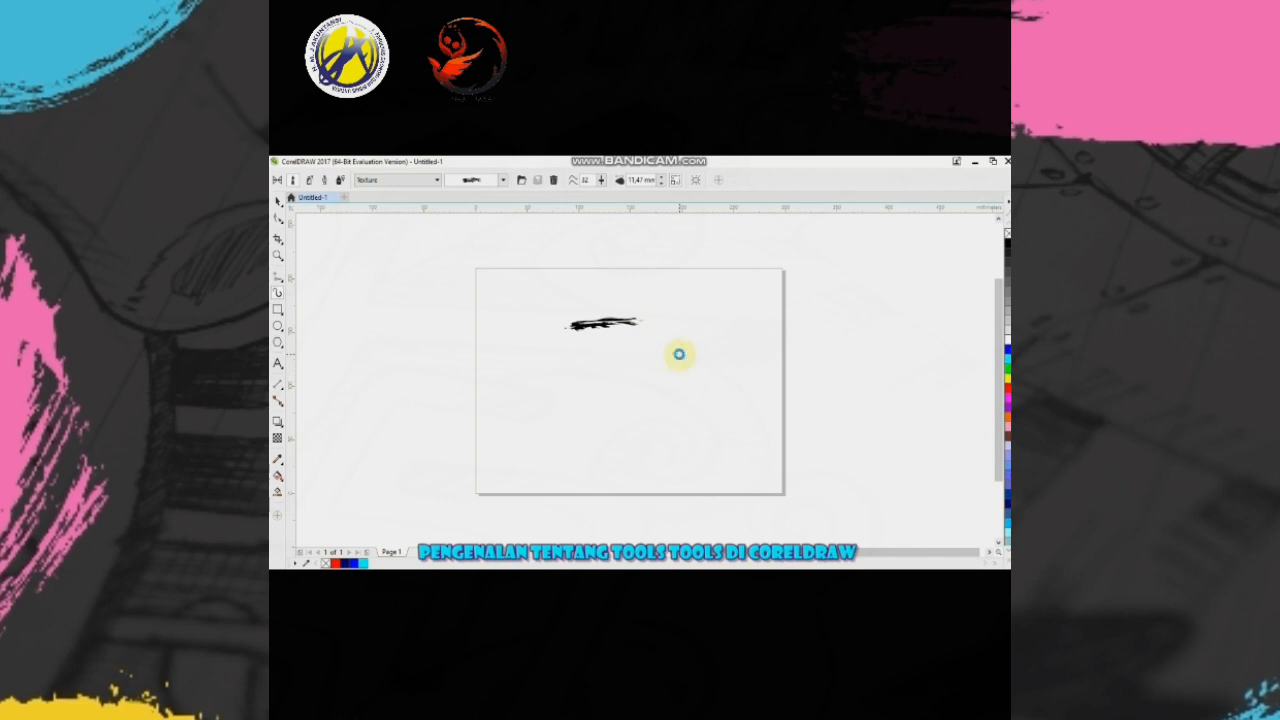
key("ctrl+z")
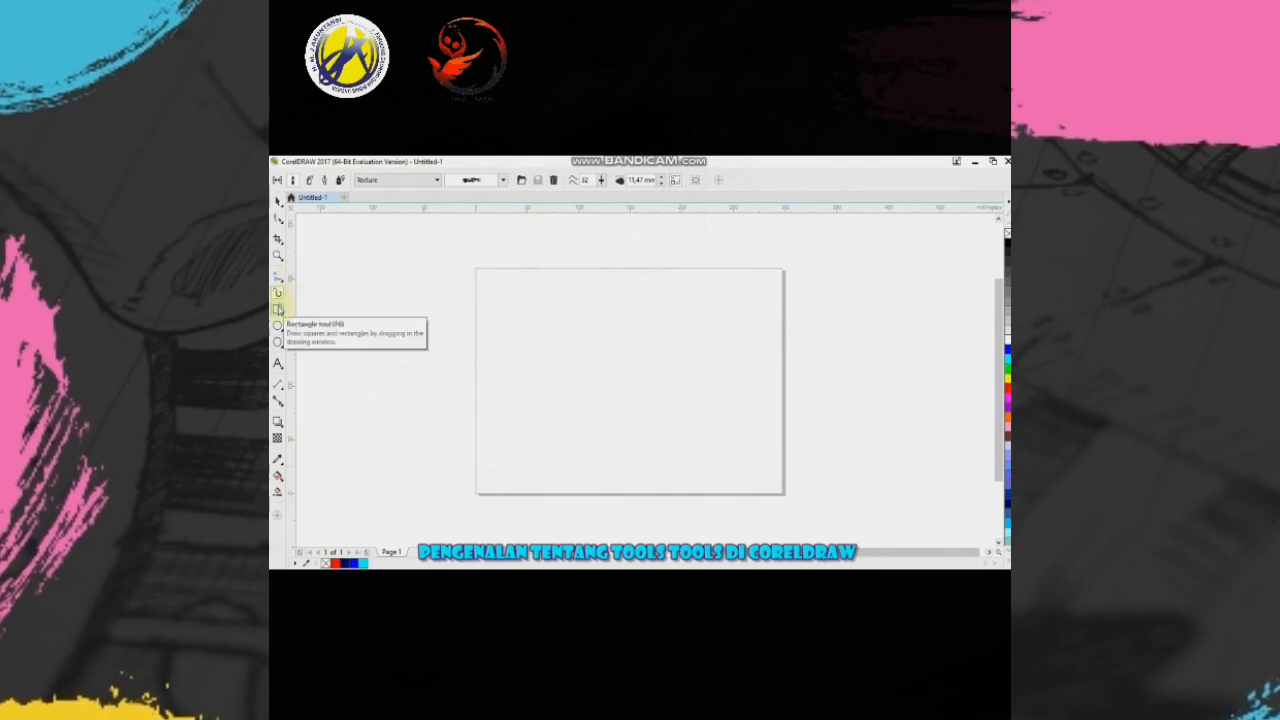
- Draw a rectangle covering the whole page, from its upper-left to its lower-right corner, and switch to the Pick tool
left_click(280, 310)
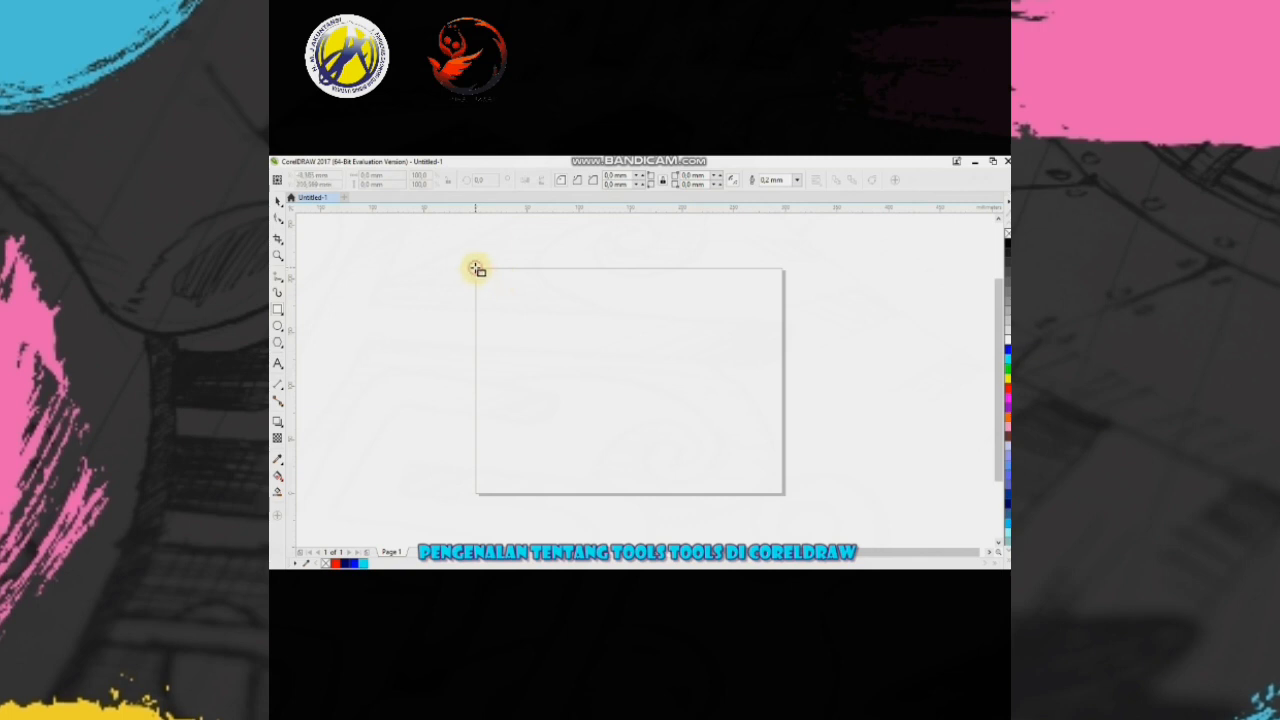
left_click_drag(477, 269, 603, 322)
mouse_move(690, 373)
left_mouse_down()
mouse_move(783, 406)
mouse_move(785, 494)
left_mouse_up()
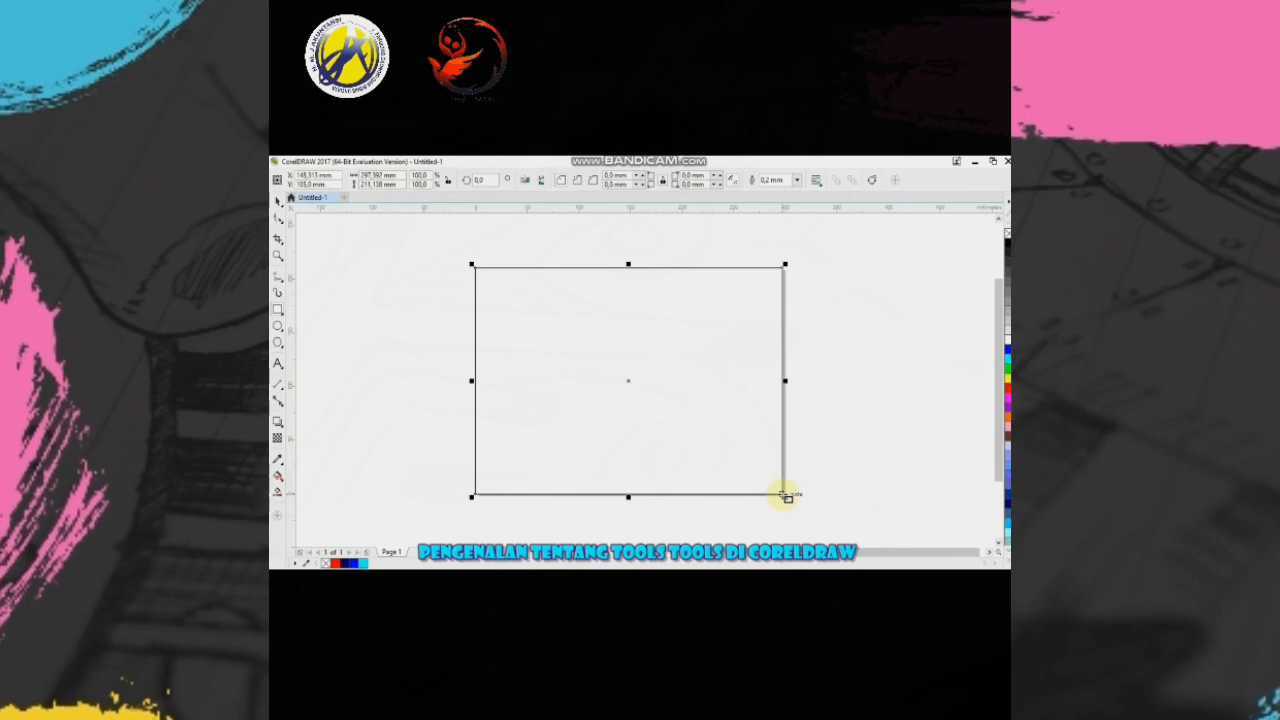
left_click(283, 209)
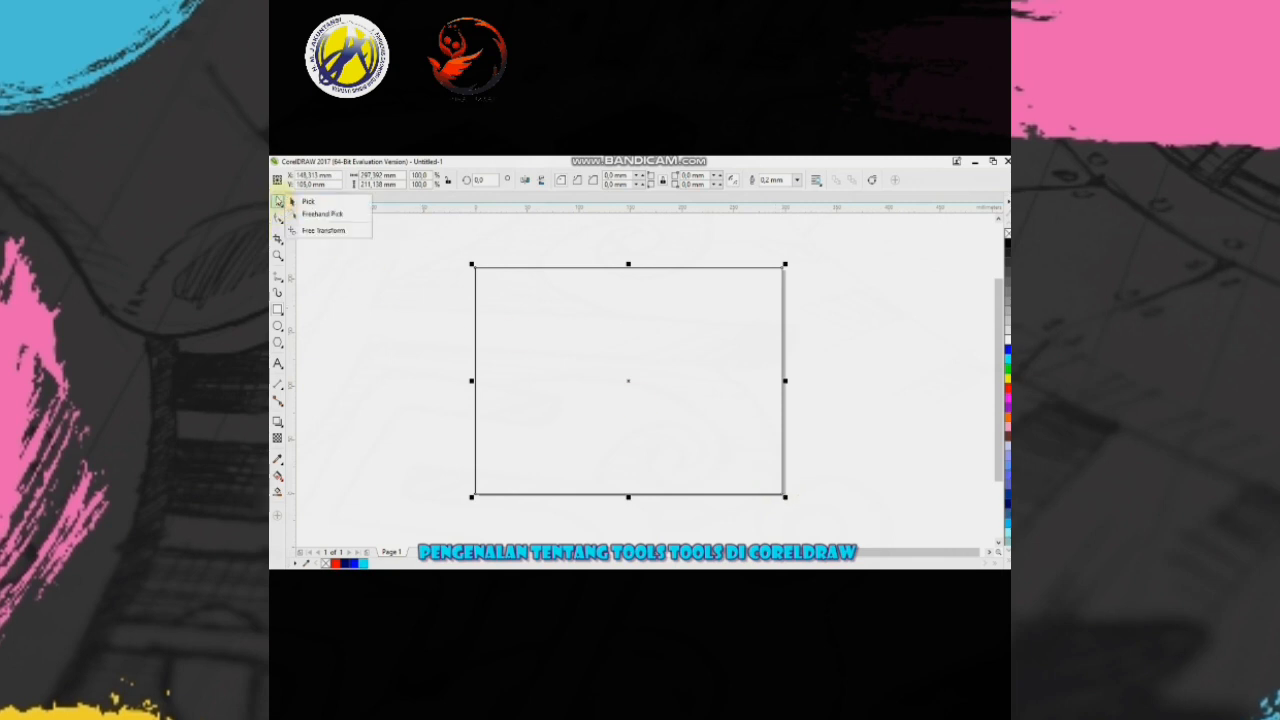
left_click(284, 205)
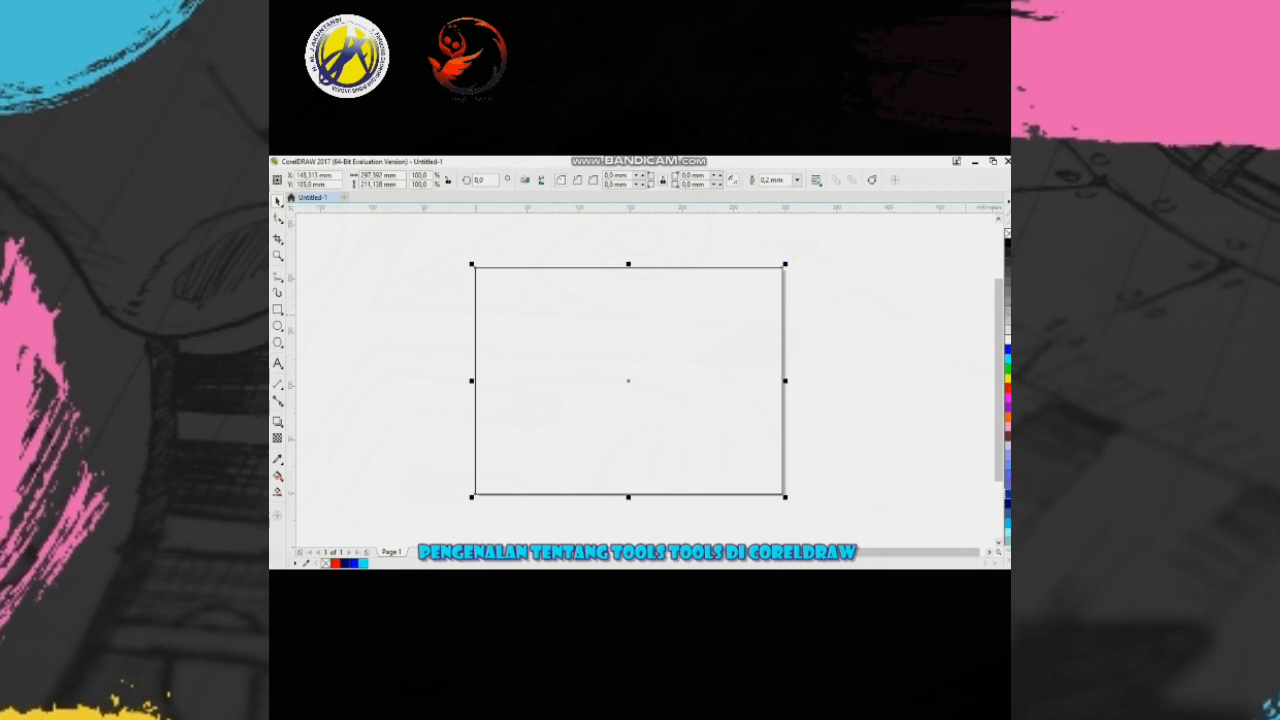
- Fill the page-sized rectangle with a light medium blue and remove its outline
left_click(1006, 470)
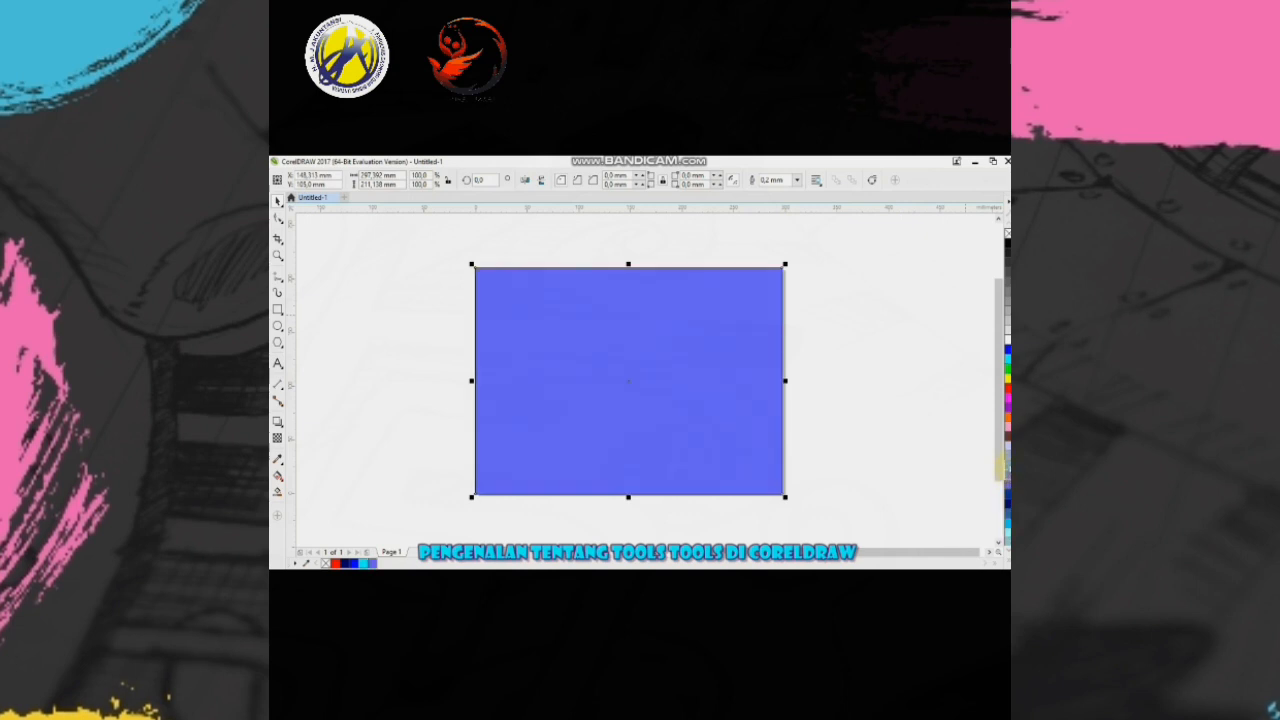
left_click_drag(1008, 465, 652, 368)
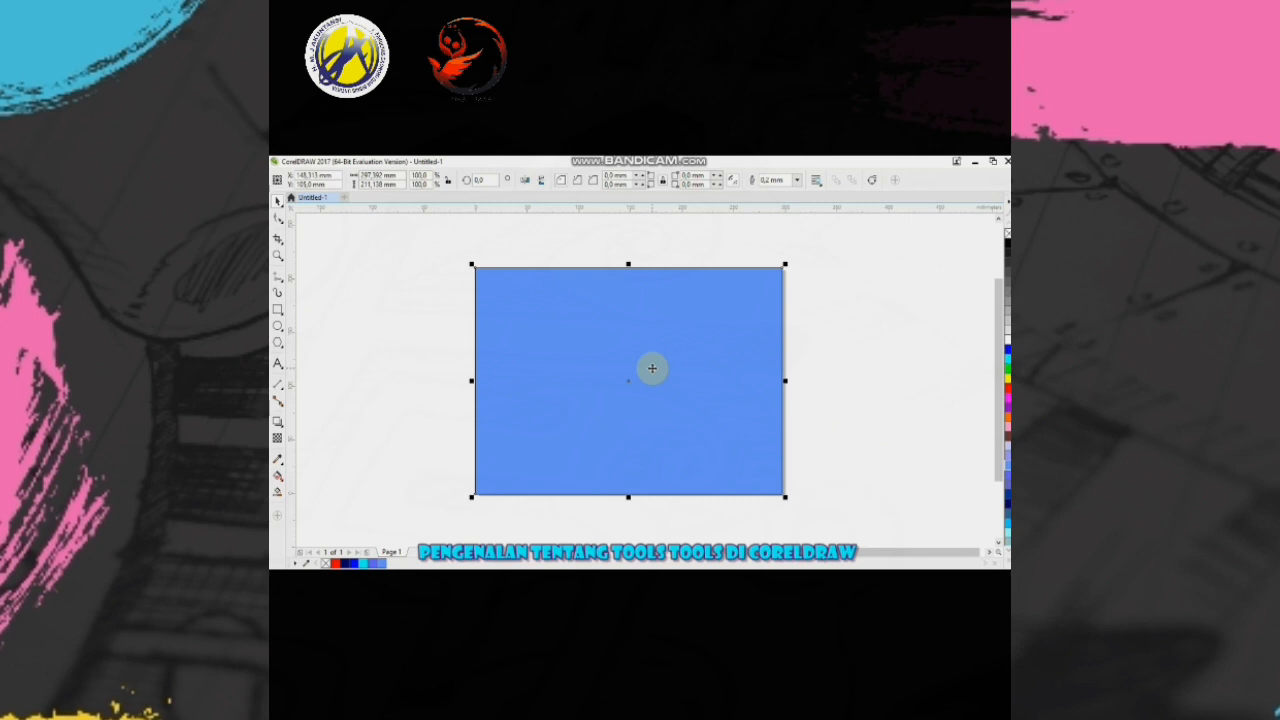
right_click(1006, 236)
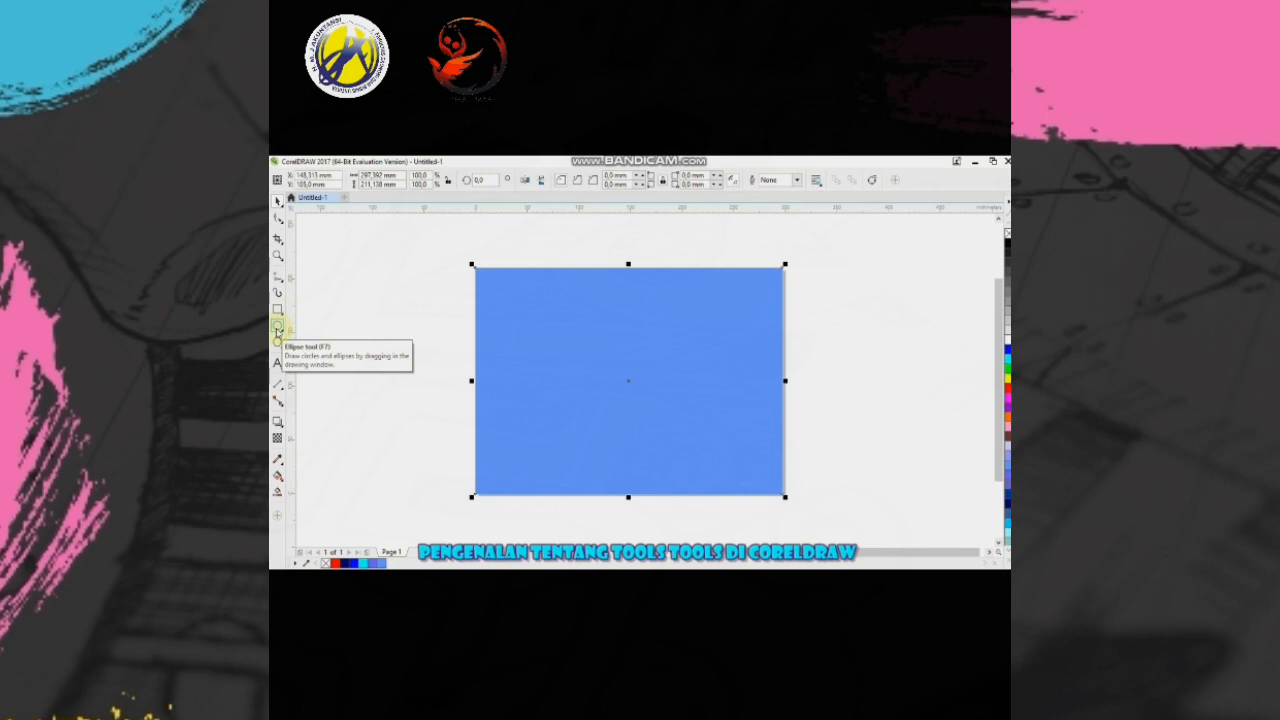
- Draw an outline-free dark blue ellipse about 79 mm wide and 48 mm high just below the page's centre
left_click(277, 331)
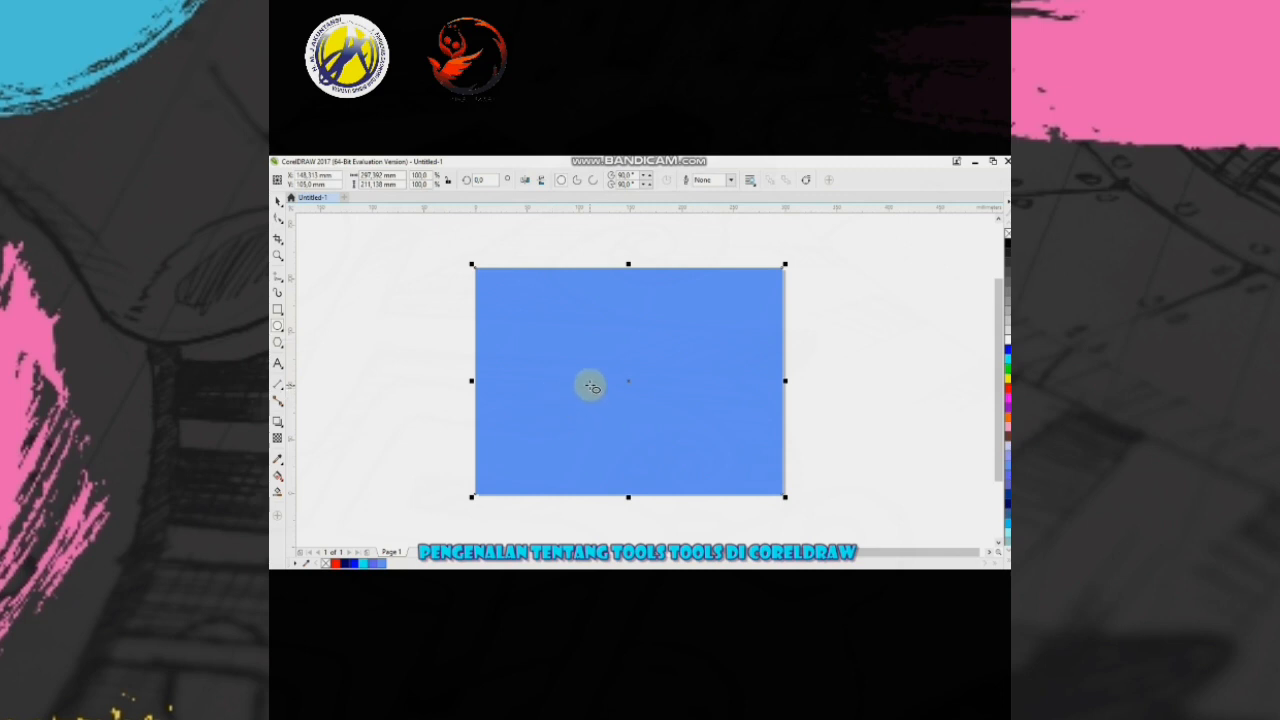
left_click_drag(589, 383, 673, 435)
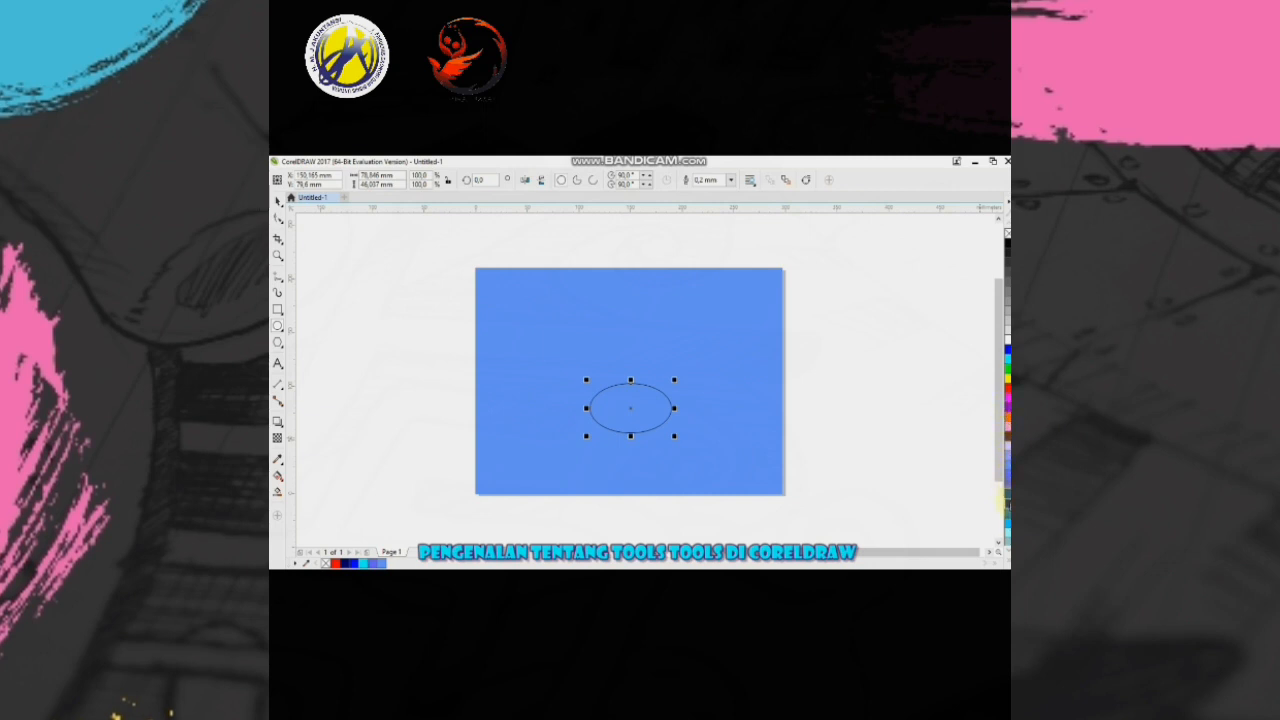
left_click(1003, 500)
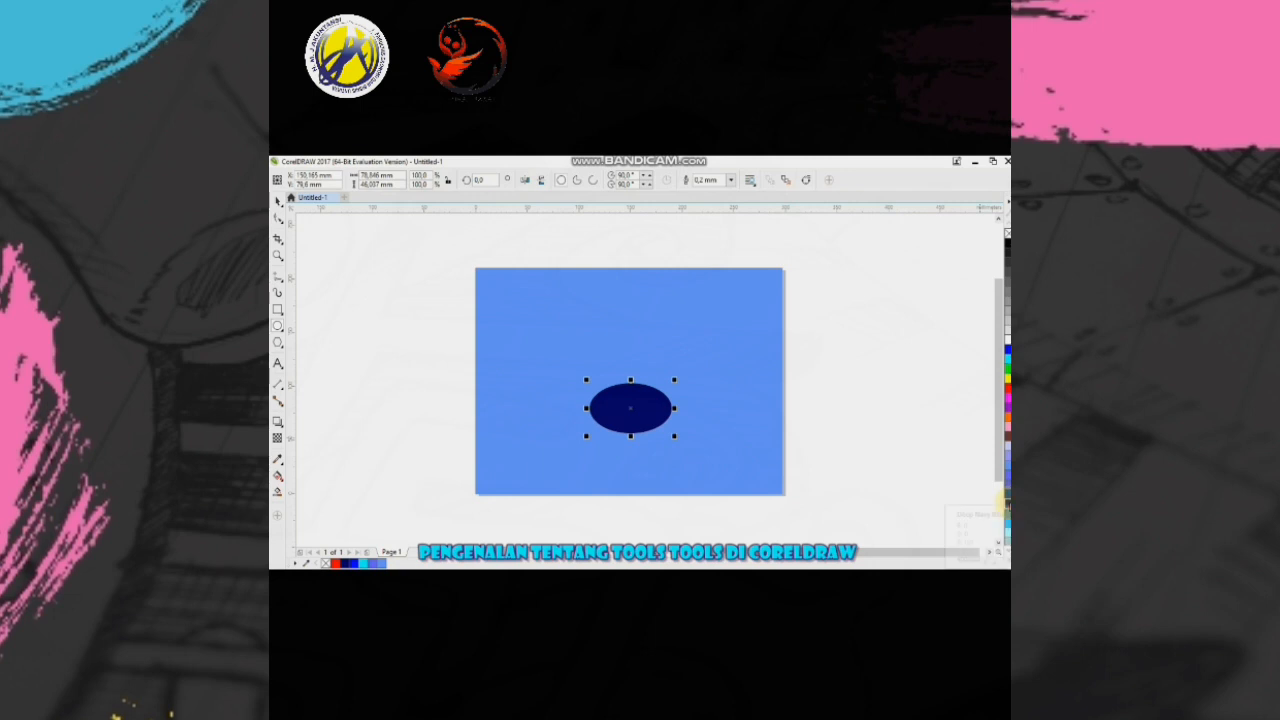
left_click_drag(950, 481, 617, 410)
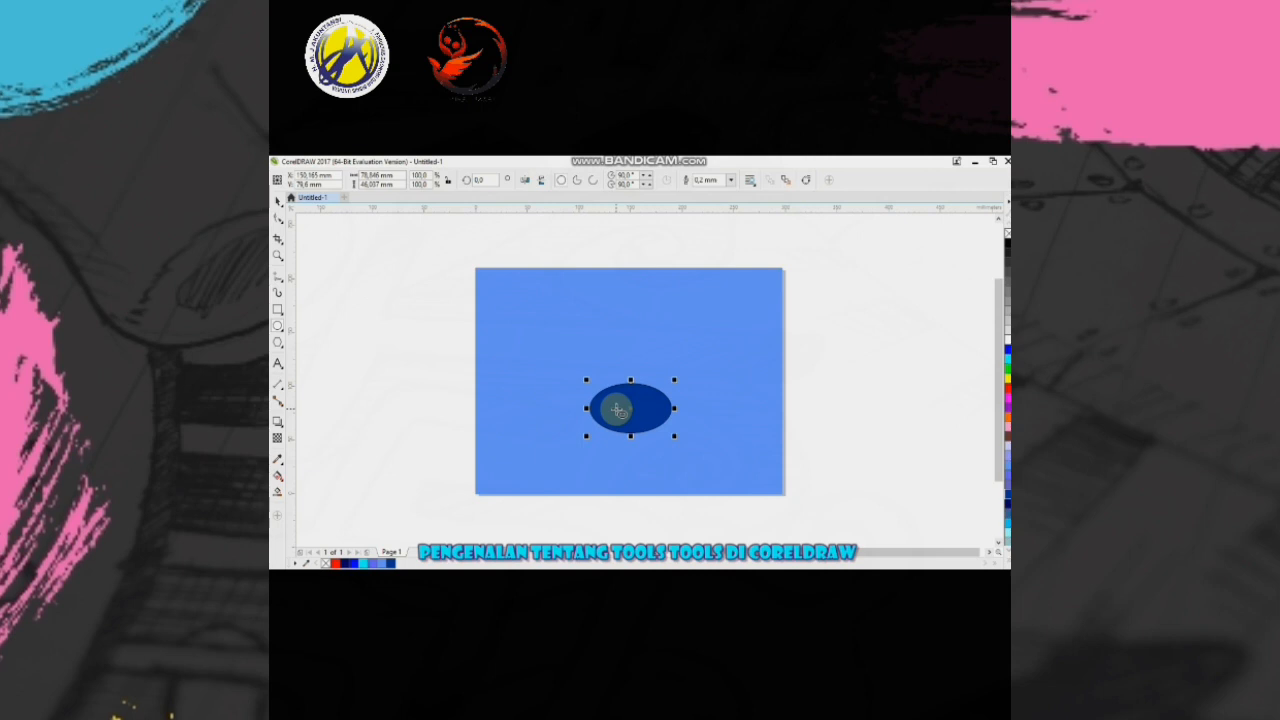
right_click(1006, 232)
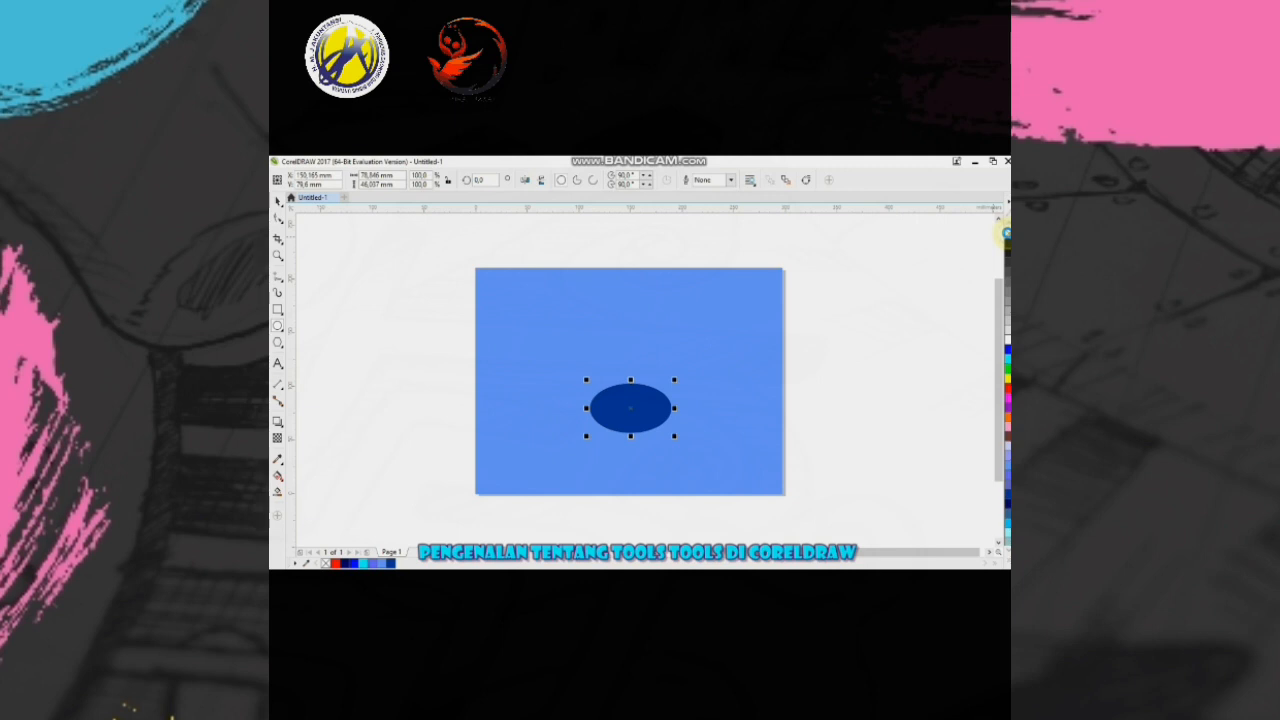
left_click(752, 390)
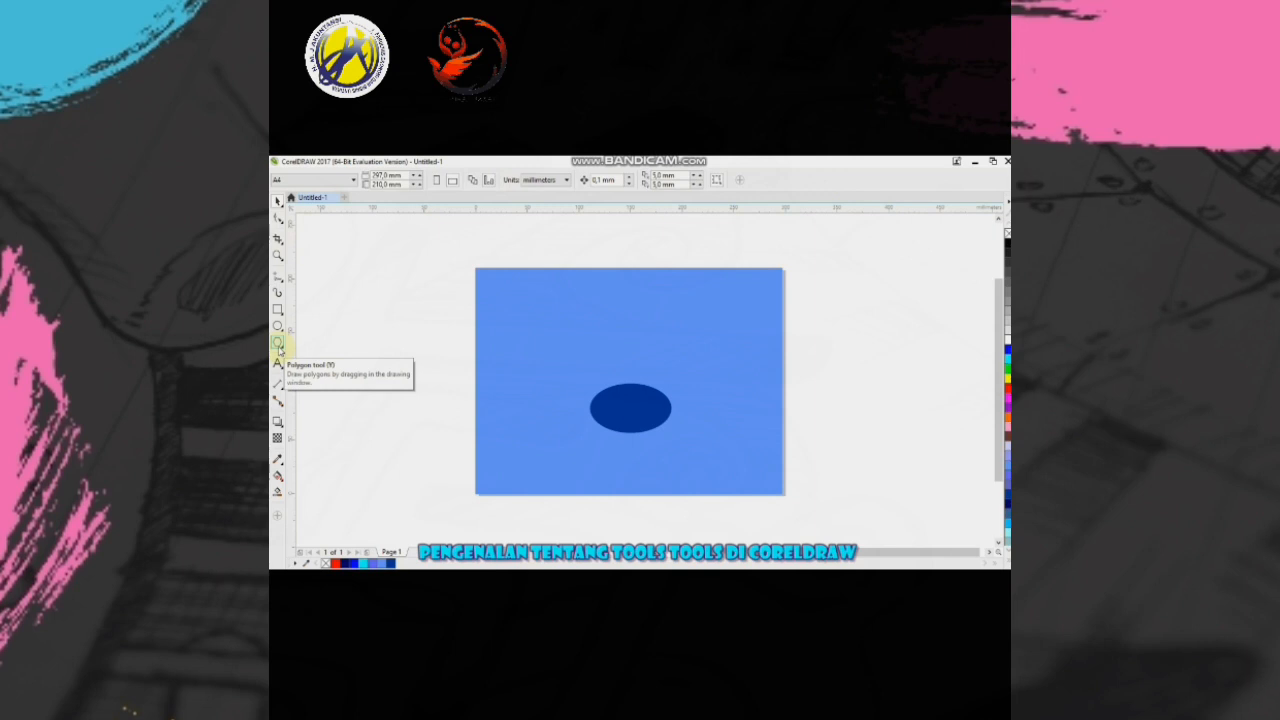
- Draw a three-sided polygon about 53 mm wide and 56 mm high to the left of the dark blue ellipse
left_click(278, 344)
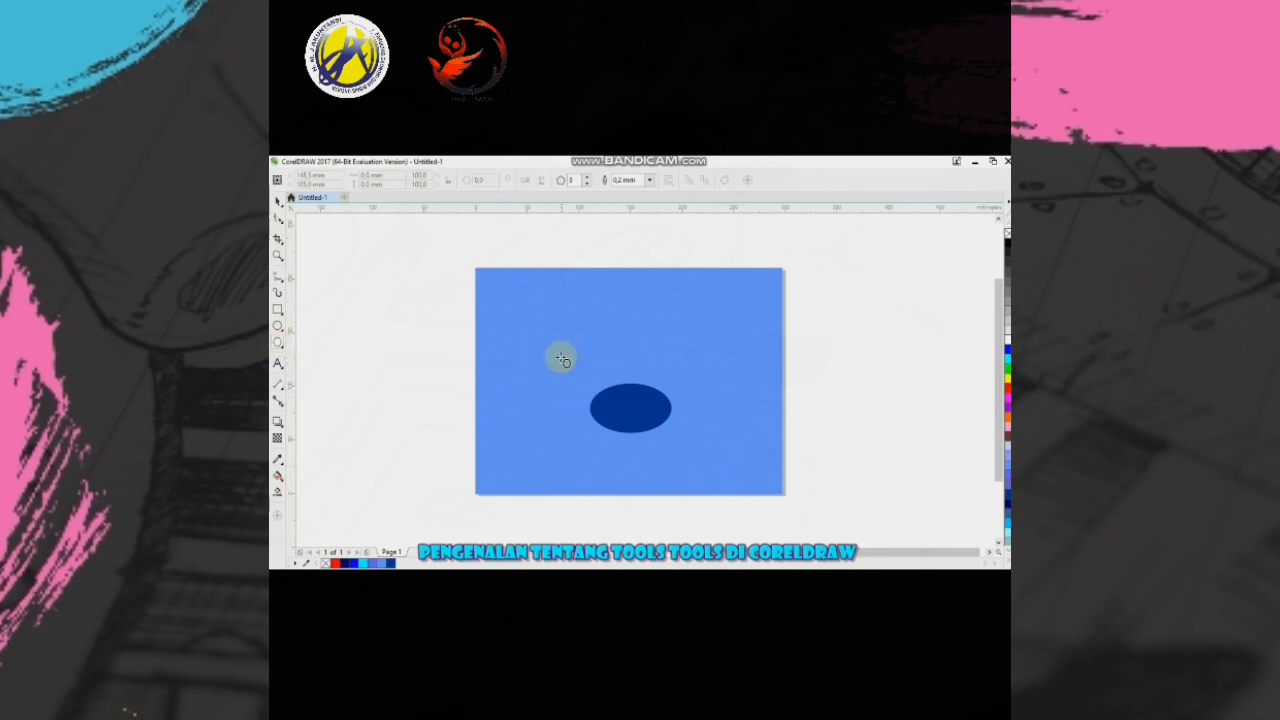
mouse_move(513, 391)
left_mouse_down()
mouse_move(543, 403)
mouse_move(577, 471)
left_mouse_up()
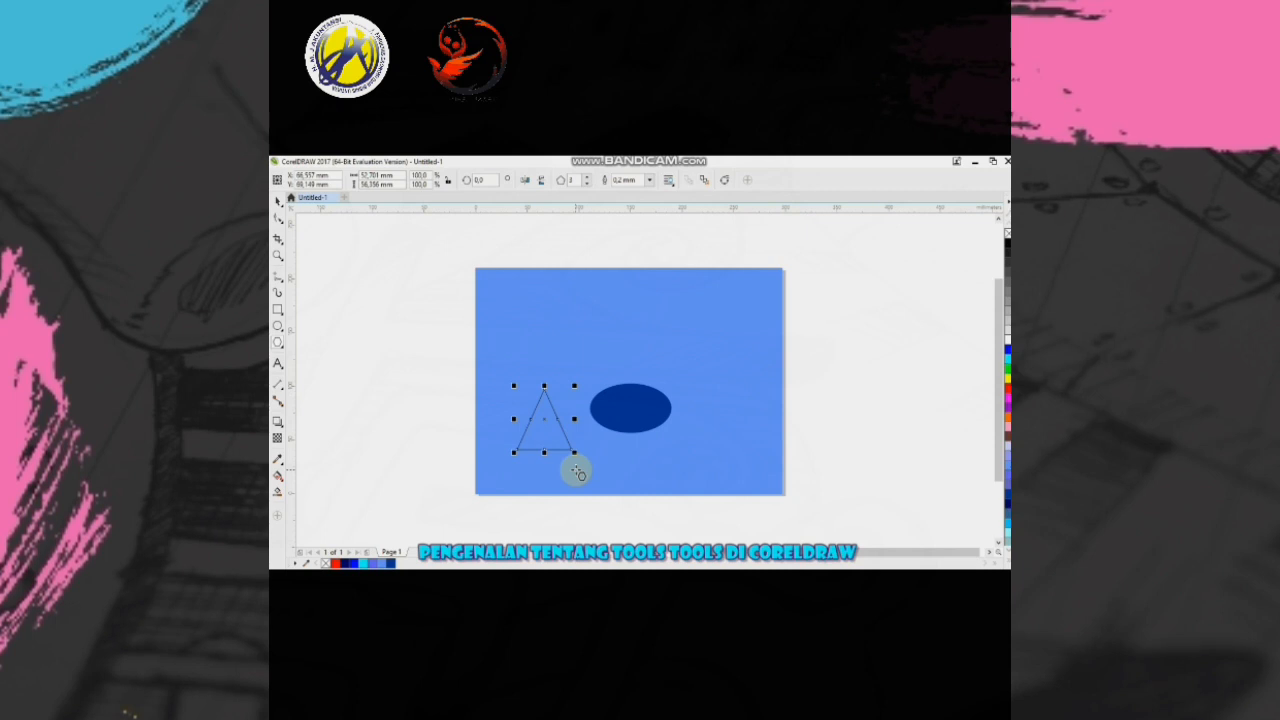
left_click(279, 203)
left_click(700, 400)
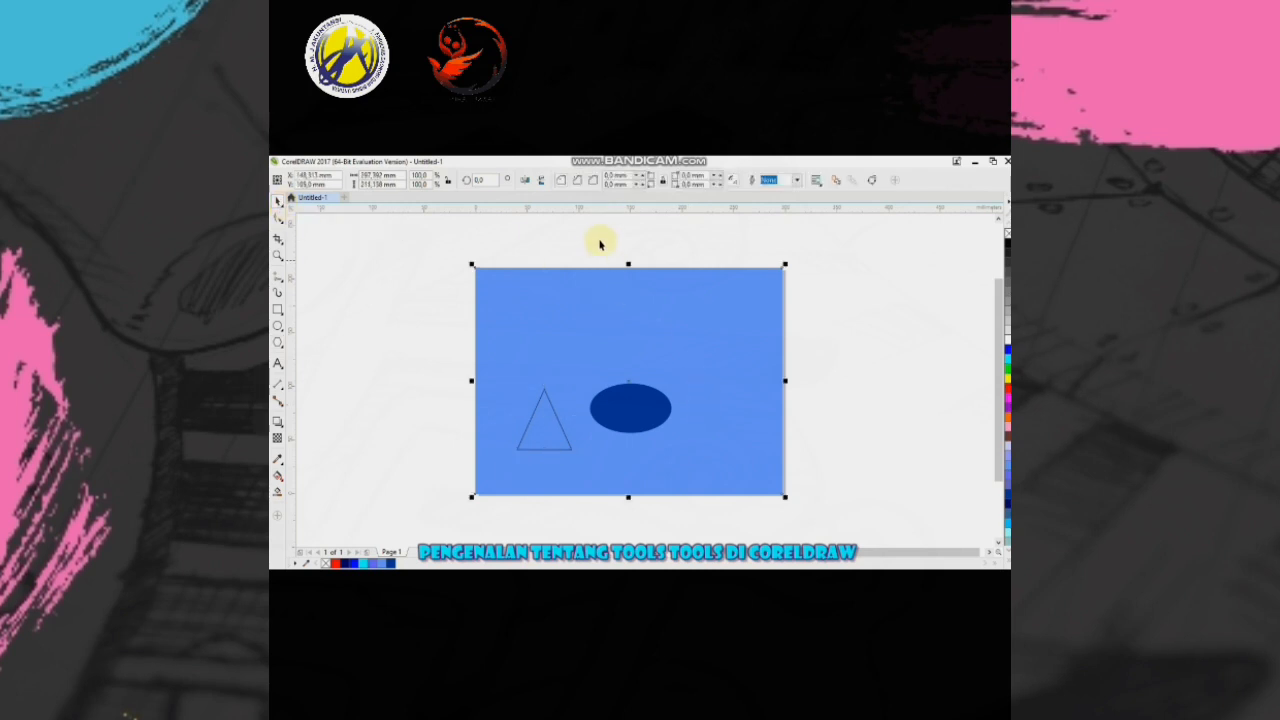
- Give the triangle beside the ellipse five sides and move the shape slightly upward
left_click(546, 431)
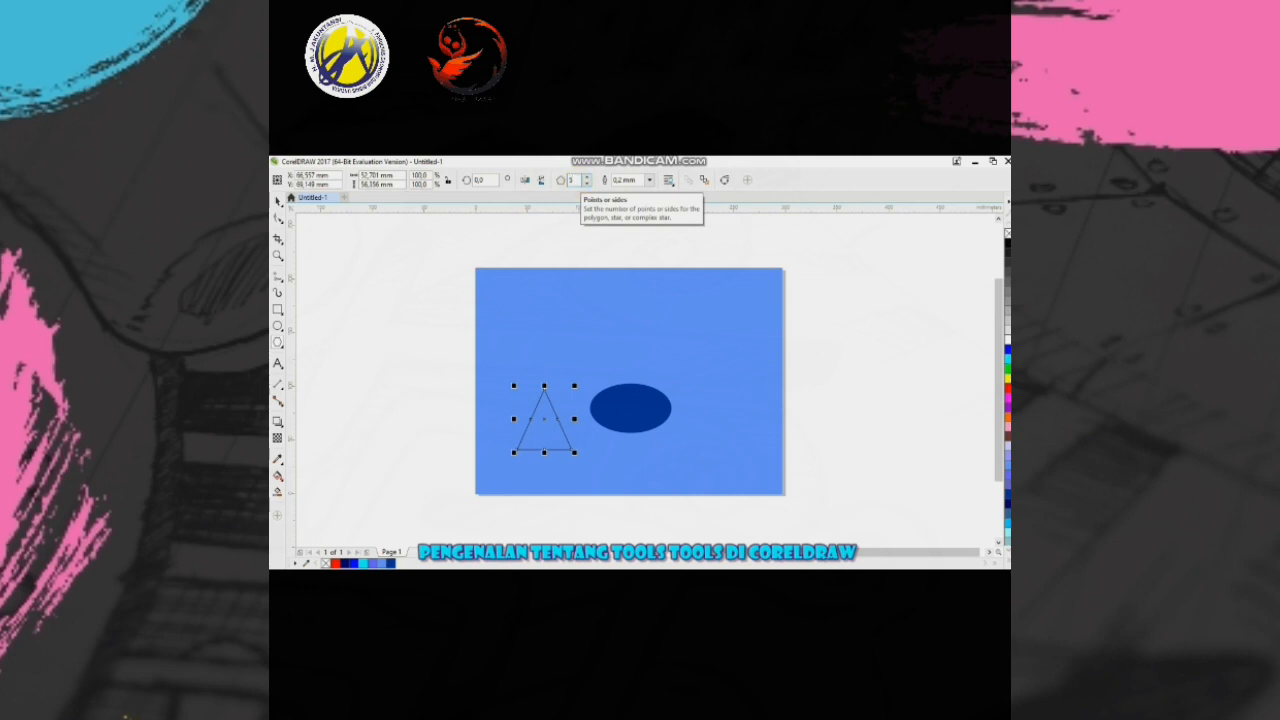
key("Return")
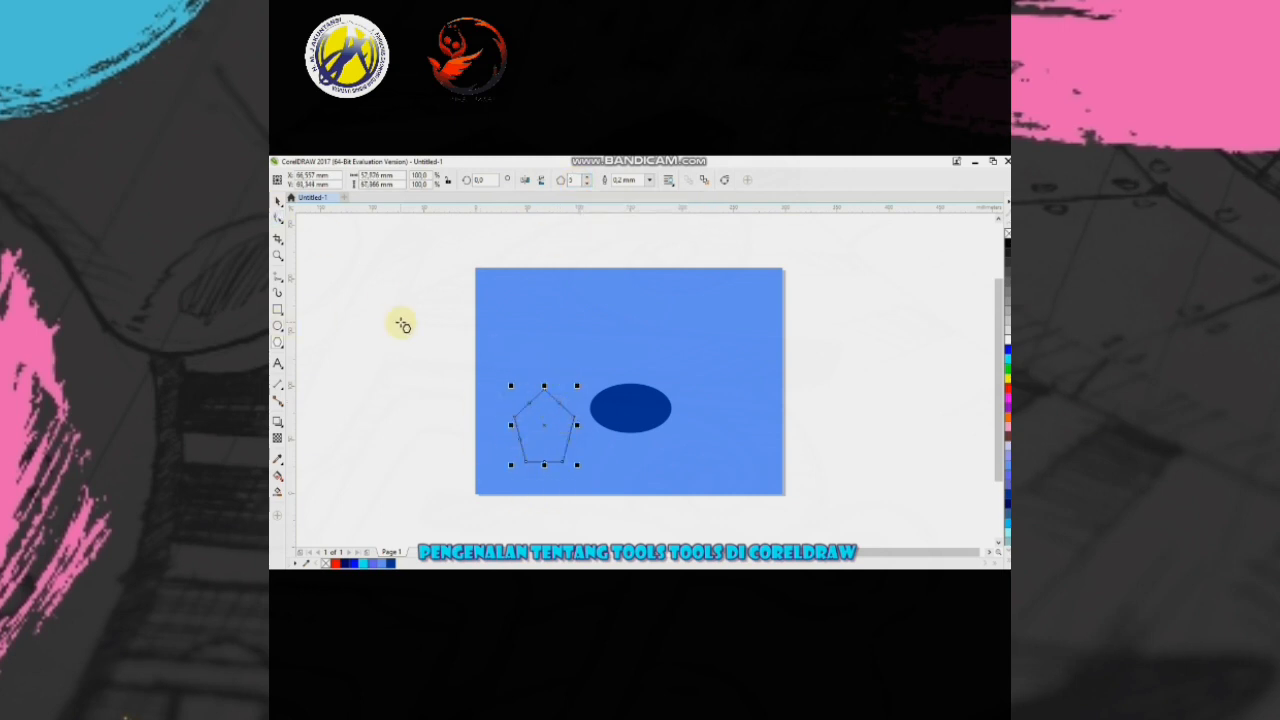
left_click(278, 200)
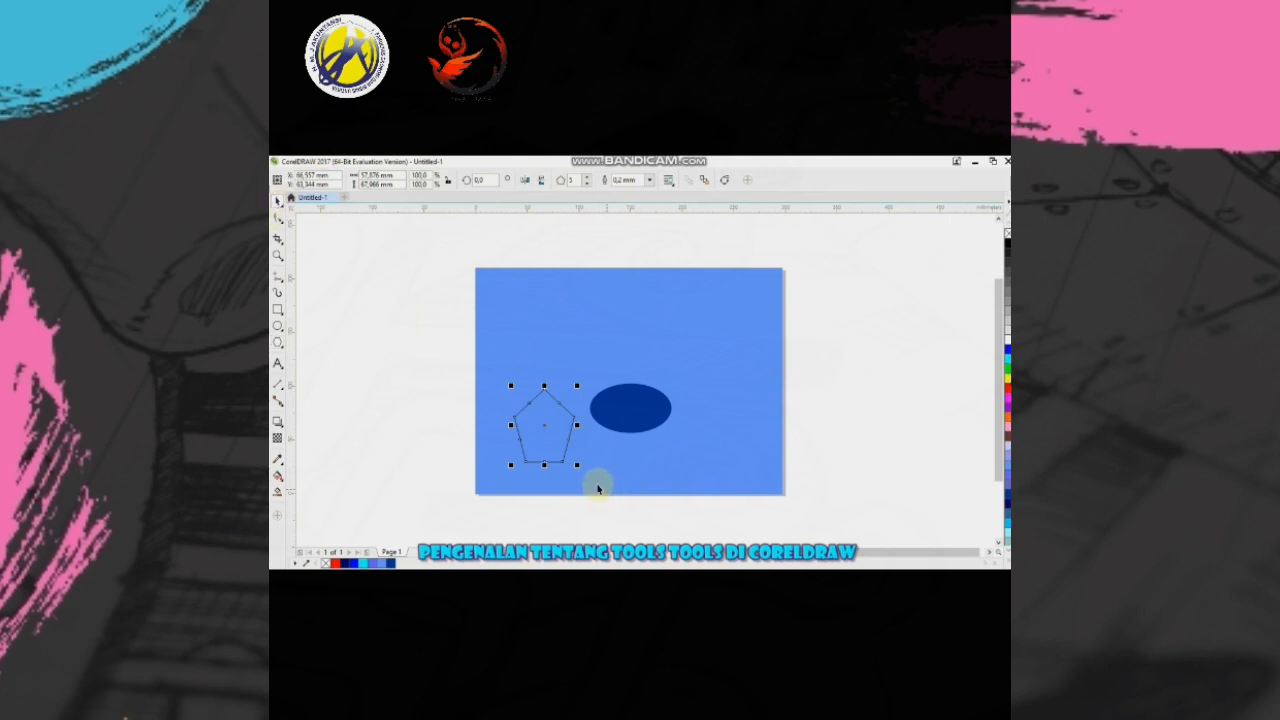
left_click_drag(549, 423, 548, 402)
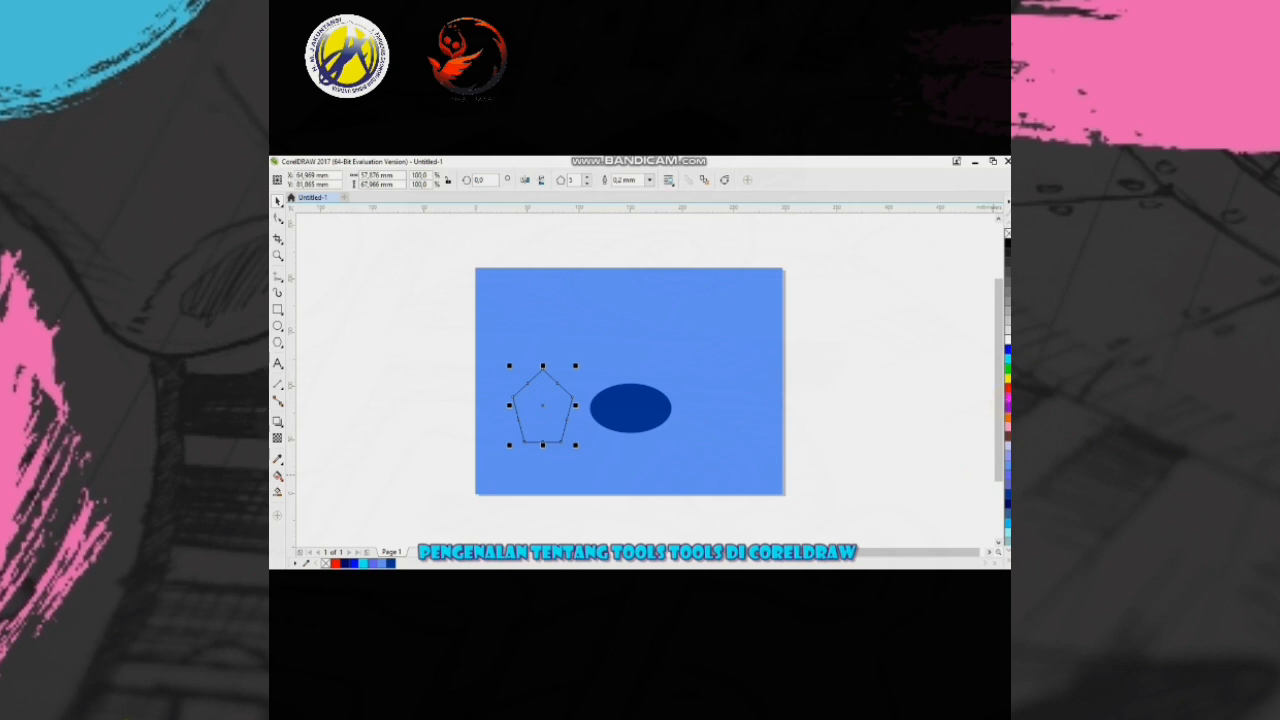
- Fill the pentagon with Ice Blue and remove its outline
left_click(1006, 522)
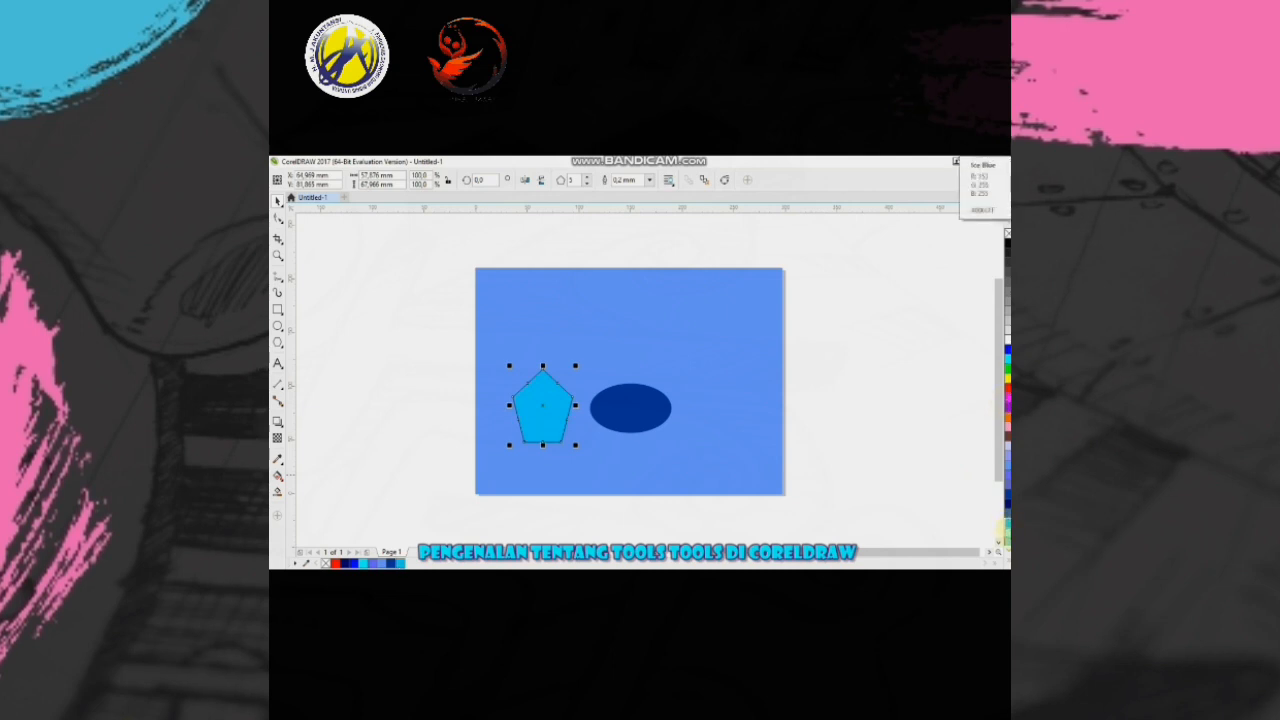
left_click_drag(815, 484, 531, 408)
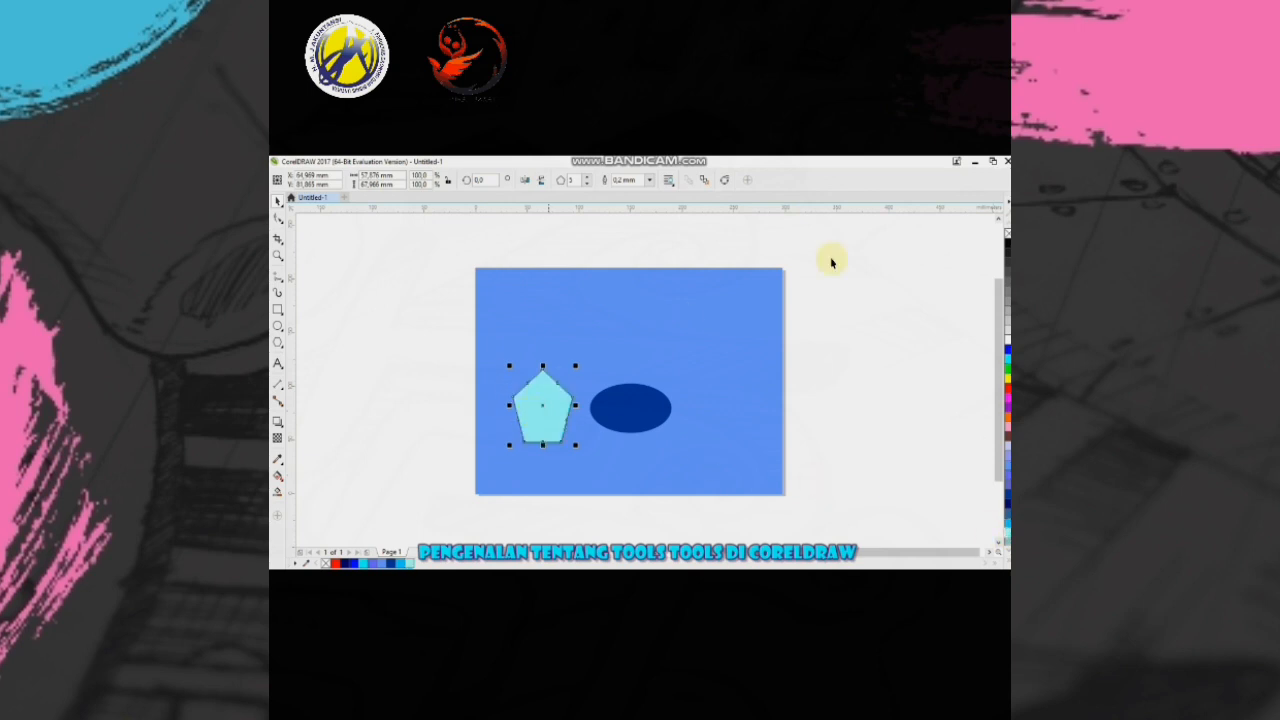
right_click(1005, 231)
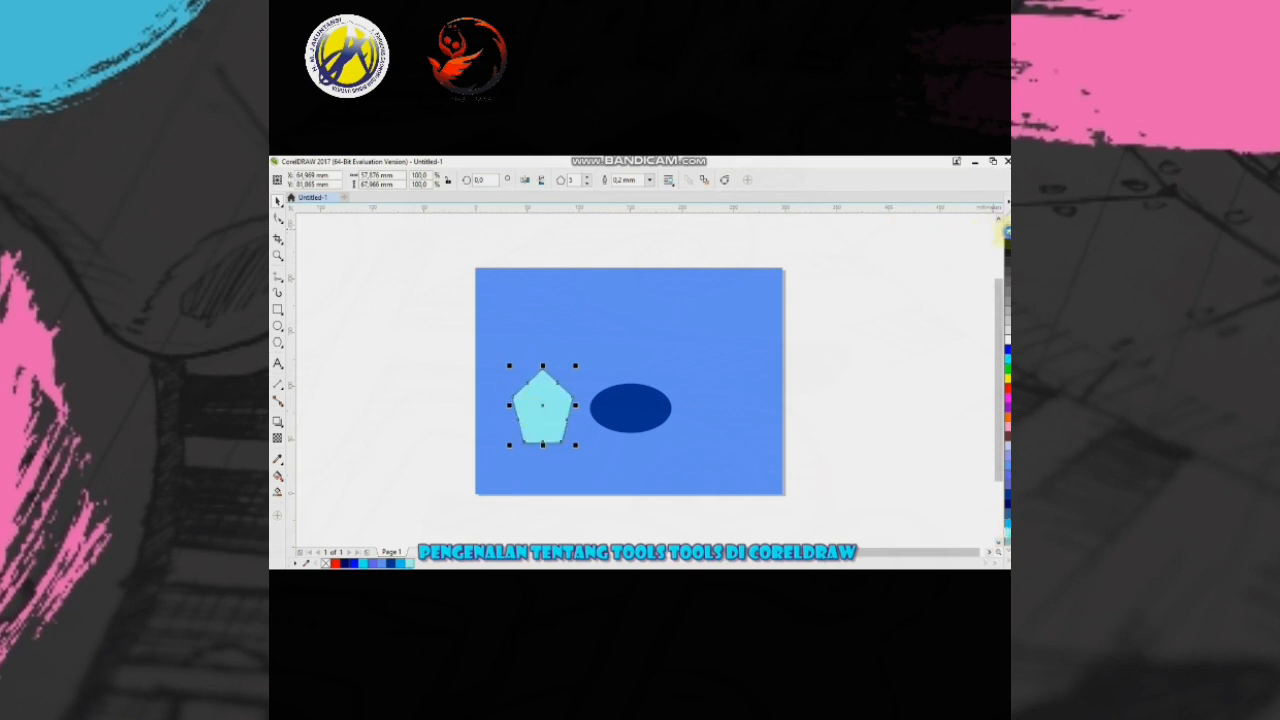
- Move the dark blue ellipse near the page's right edge and shift the pentagon slightly right and down
left_click(649, 411)
left_click_drag(649, 411, 744, 410)
left_click(553, 410)
left_click_drag(553, 410, 562, 410)
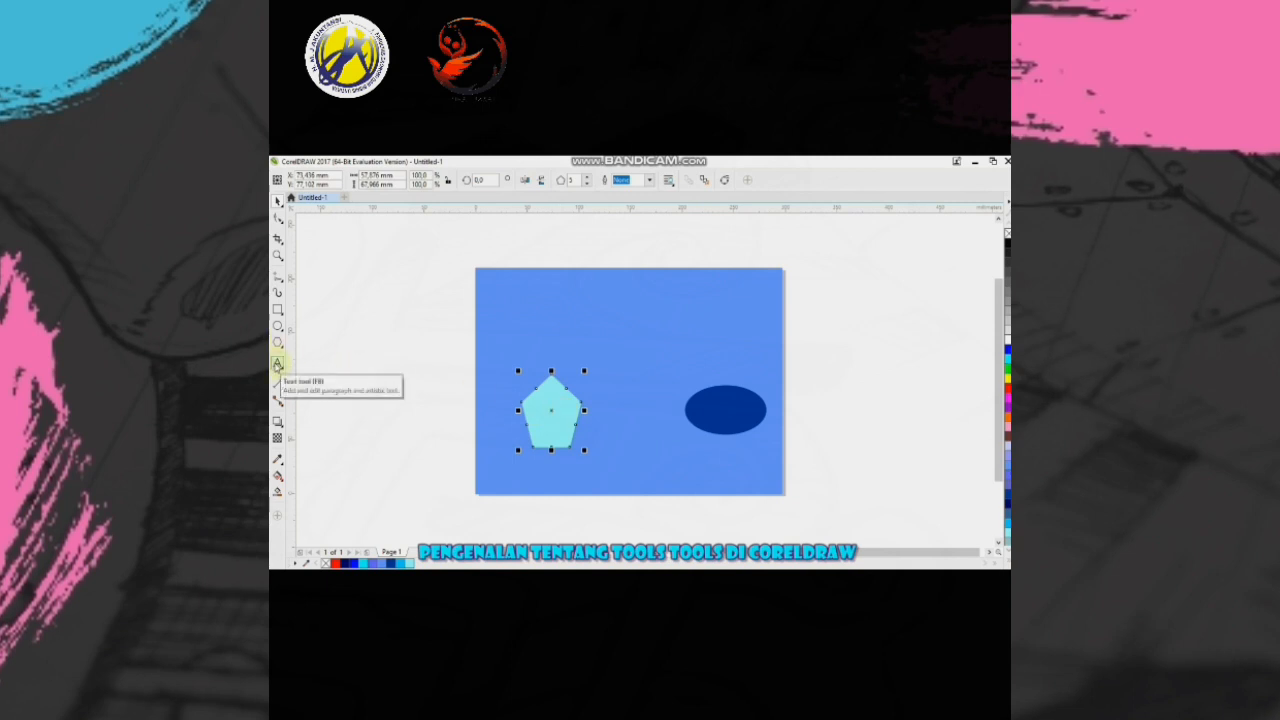
- Add the artistic text "HMJ AKUNTANSI 2020" in the upper middle area of the page
left_click(278, 365)
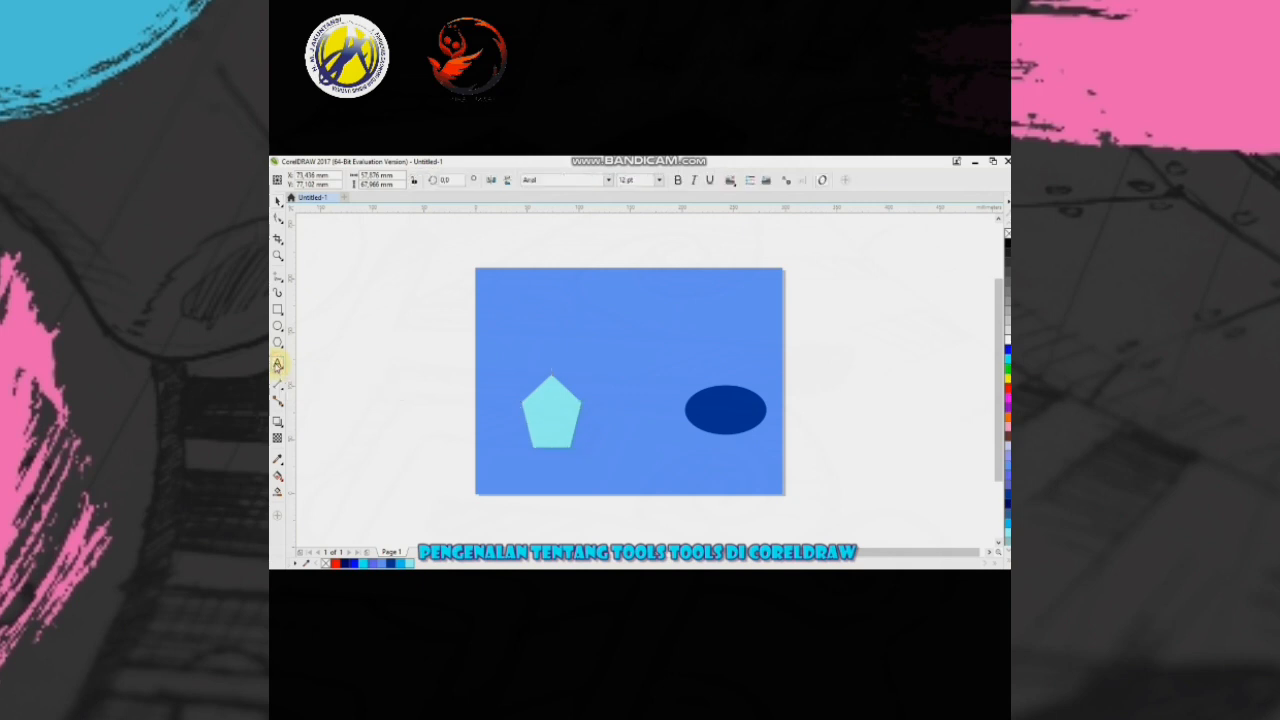
left_click(625, 327)
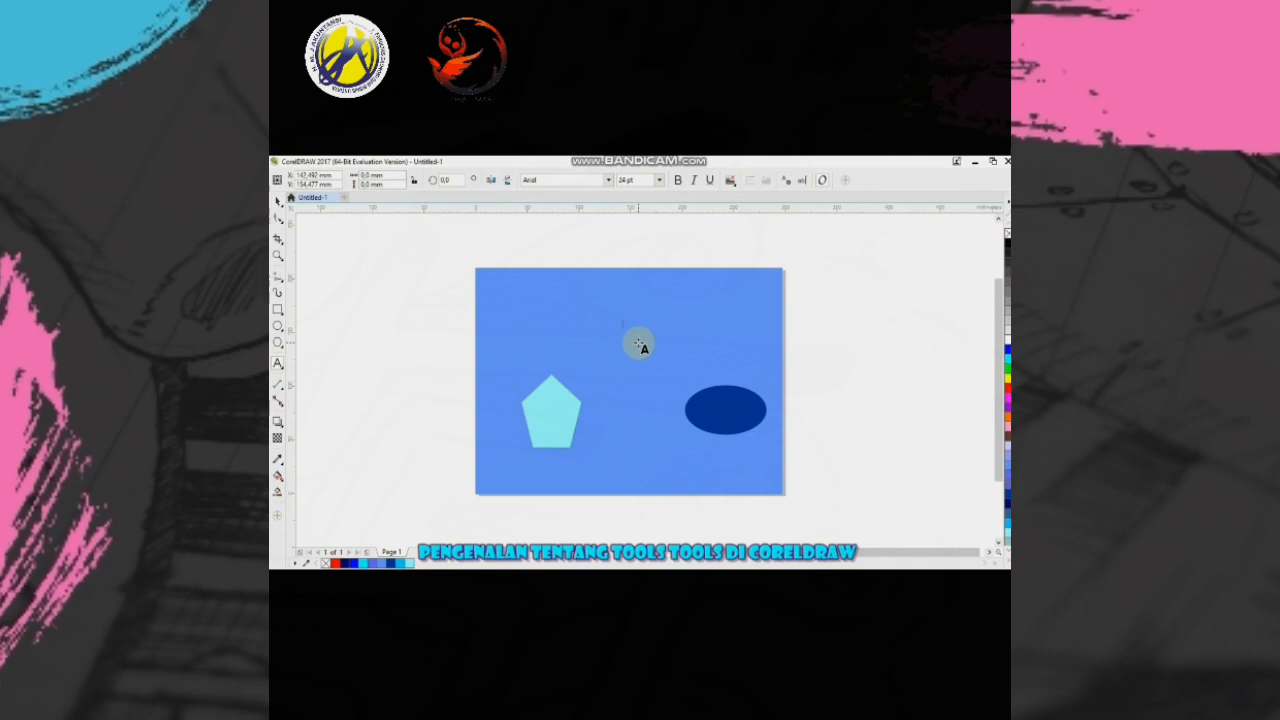
type("HMJ AKUNTANSI 2020")
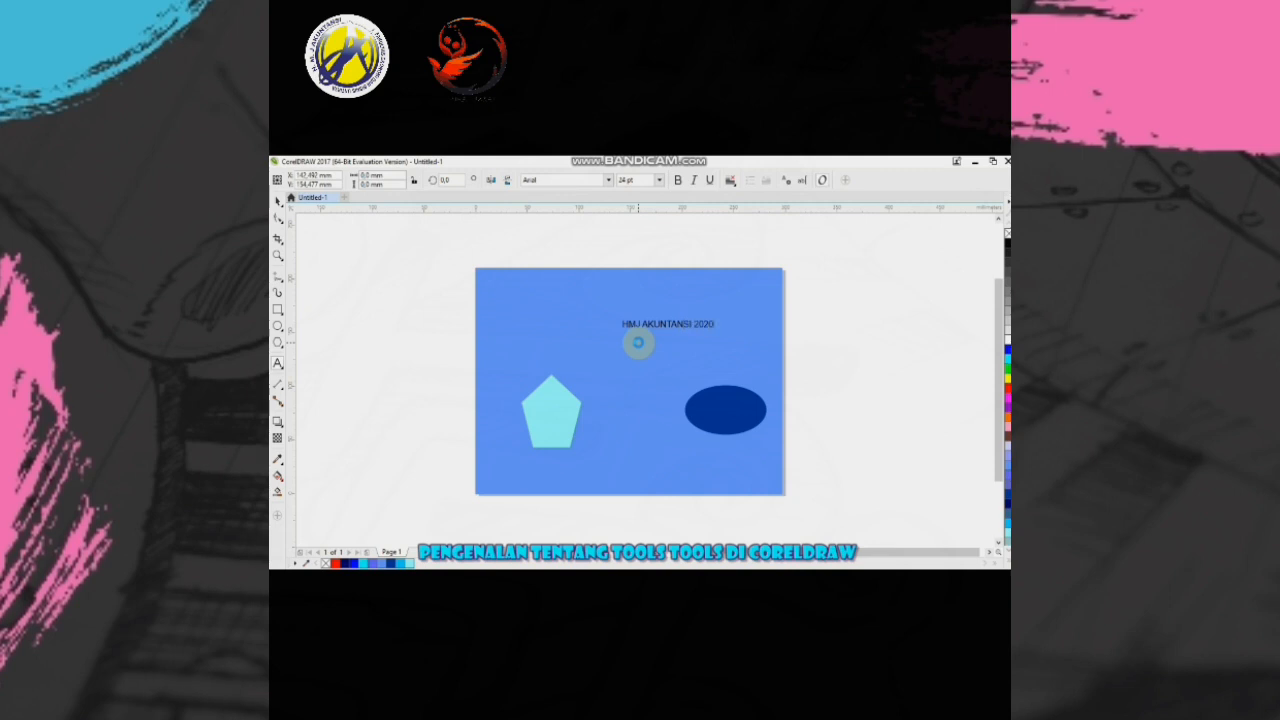
- Select all of the "HMJ AKUNTANSI 2020" text and set its font to Stencil Std
left_click(672, 322)
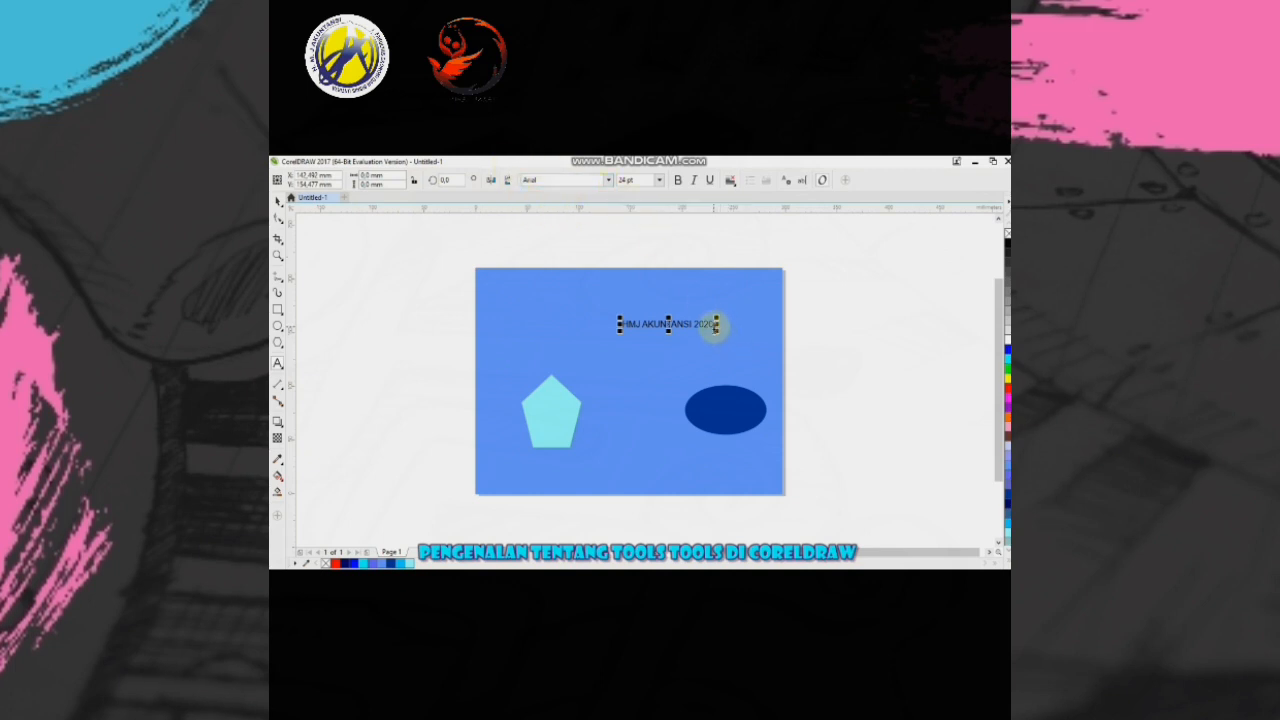
left_click_drag(715, 325, 625, 328)
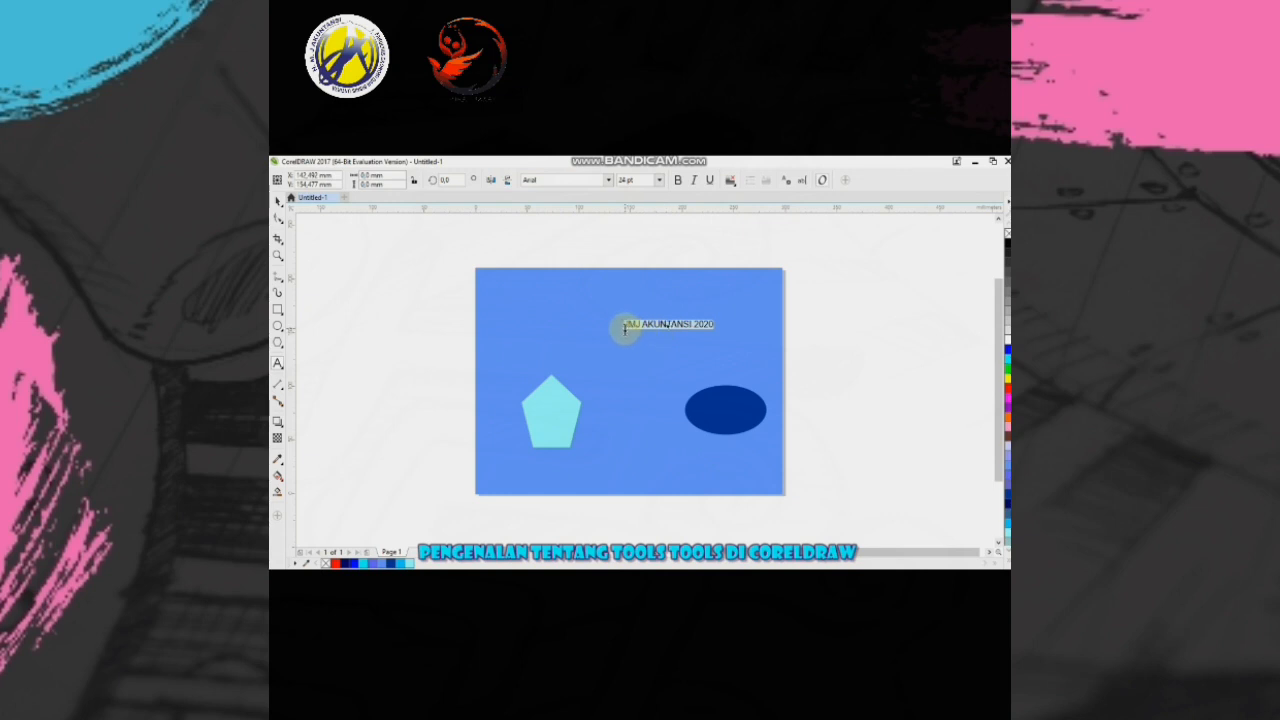
left_click(608, 180)
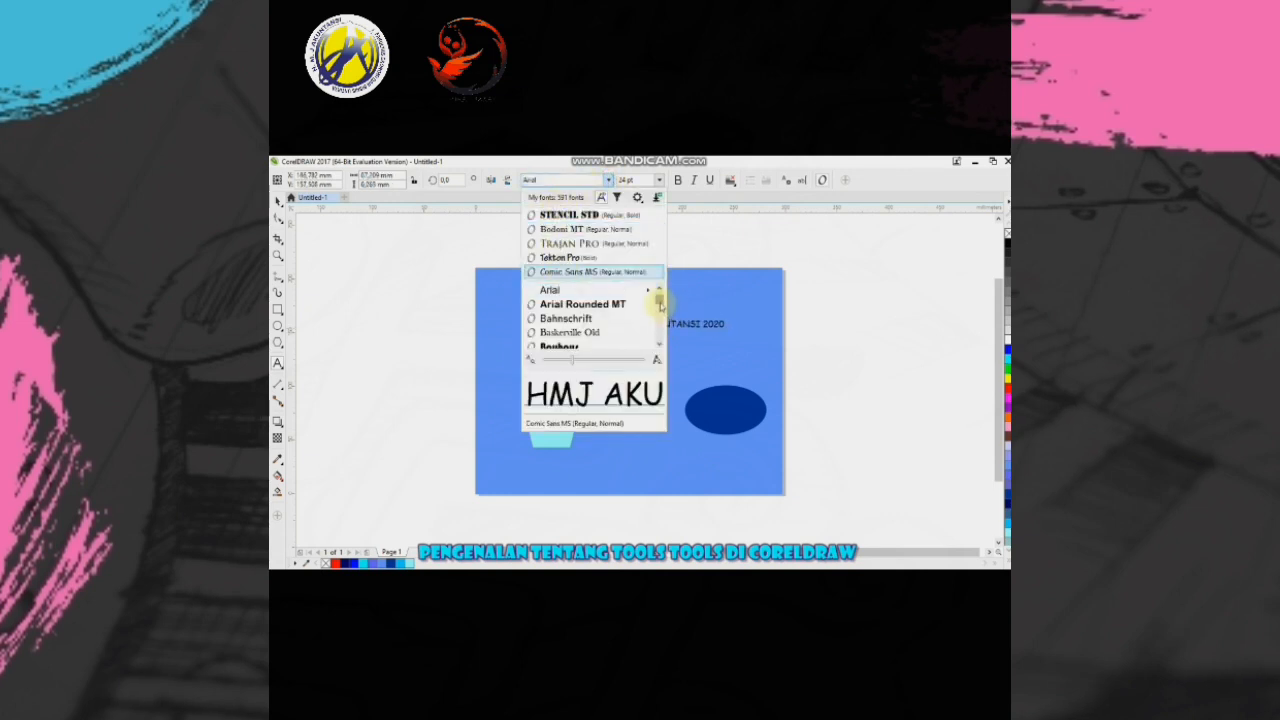
scroll(660, 306, "down", 5)
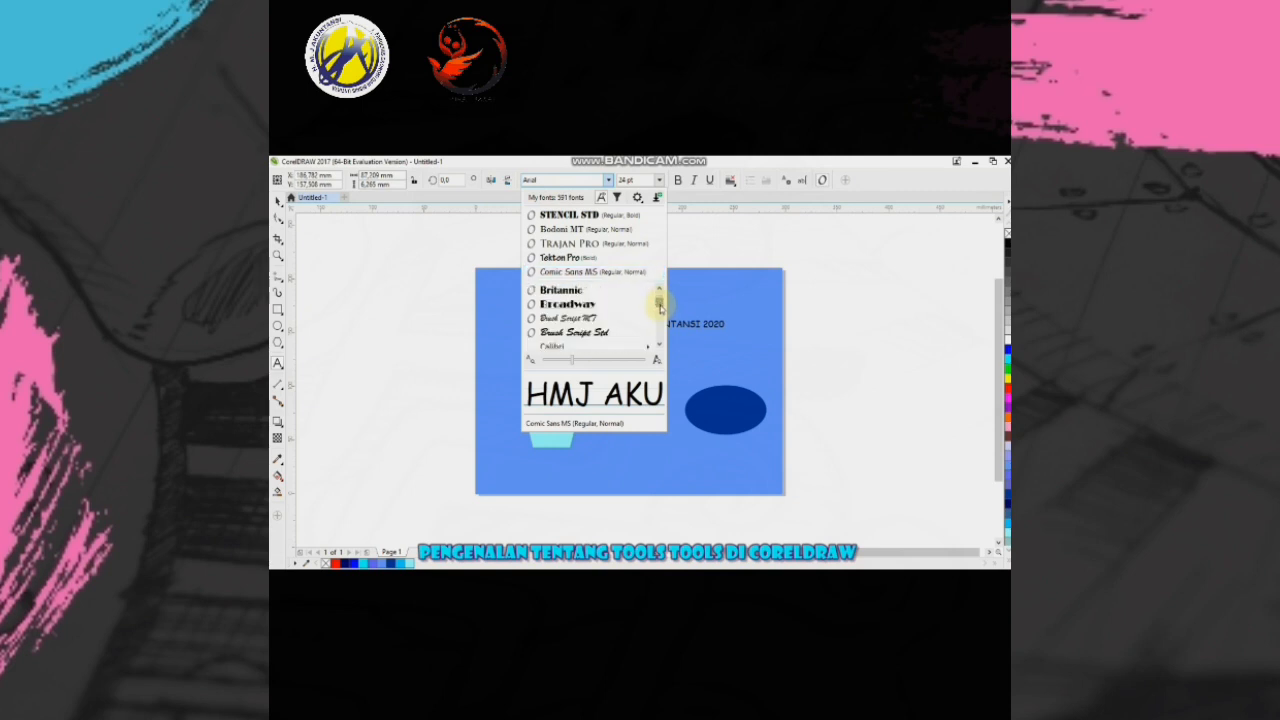
left_click(591, 216)
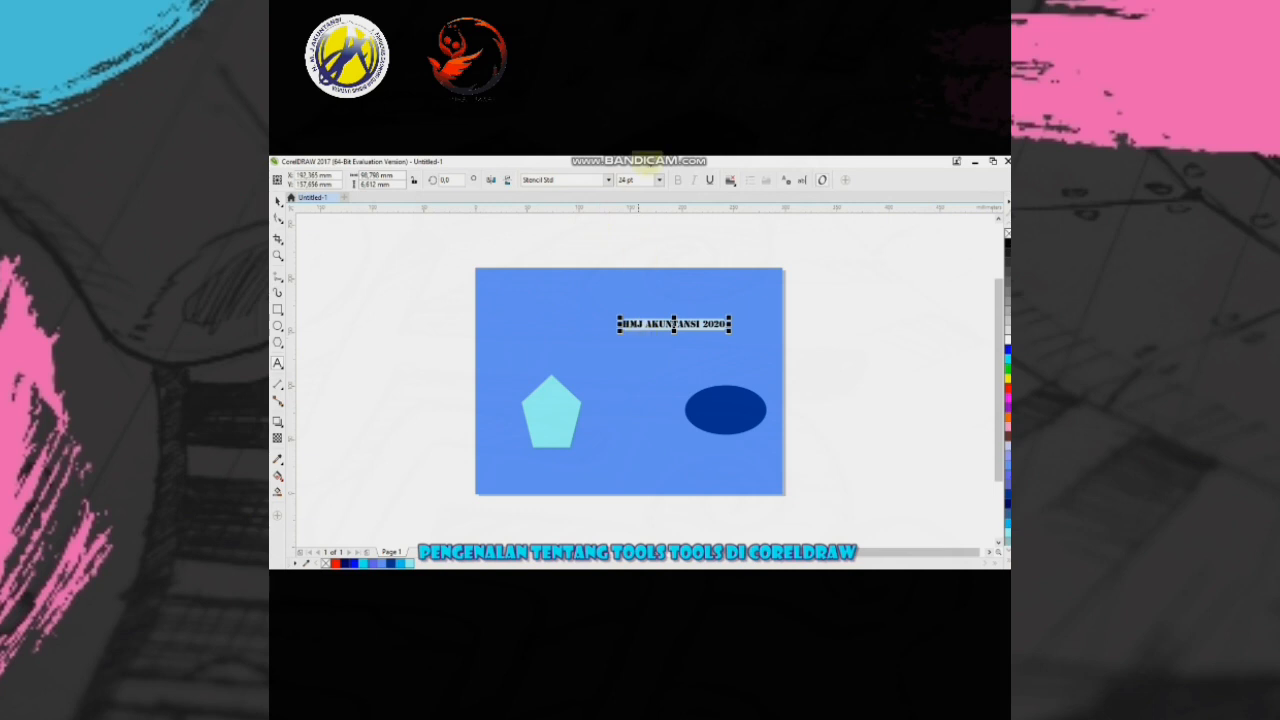
- Set the heading text's size to 36 pt and move it left to sit roughly centred above the shapes
key("ctrl+space")
left_click_drag(663, 325, 620, 326)
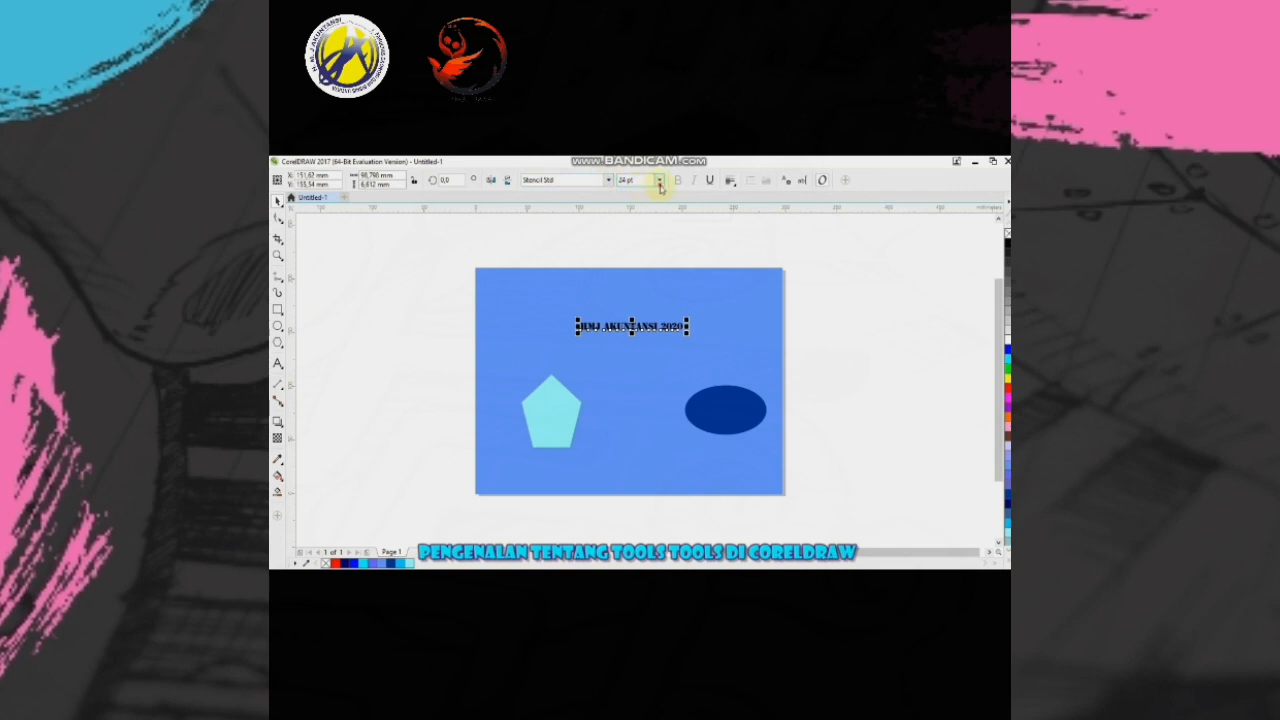
left_click(659, 182)
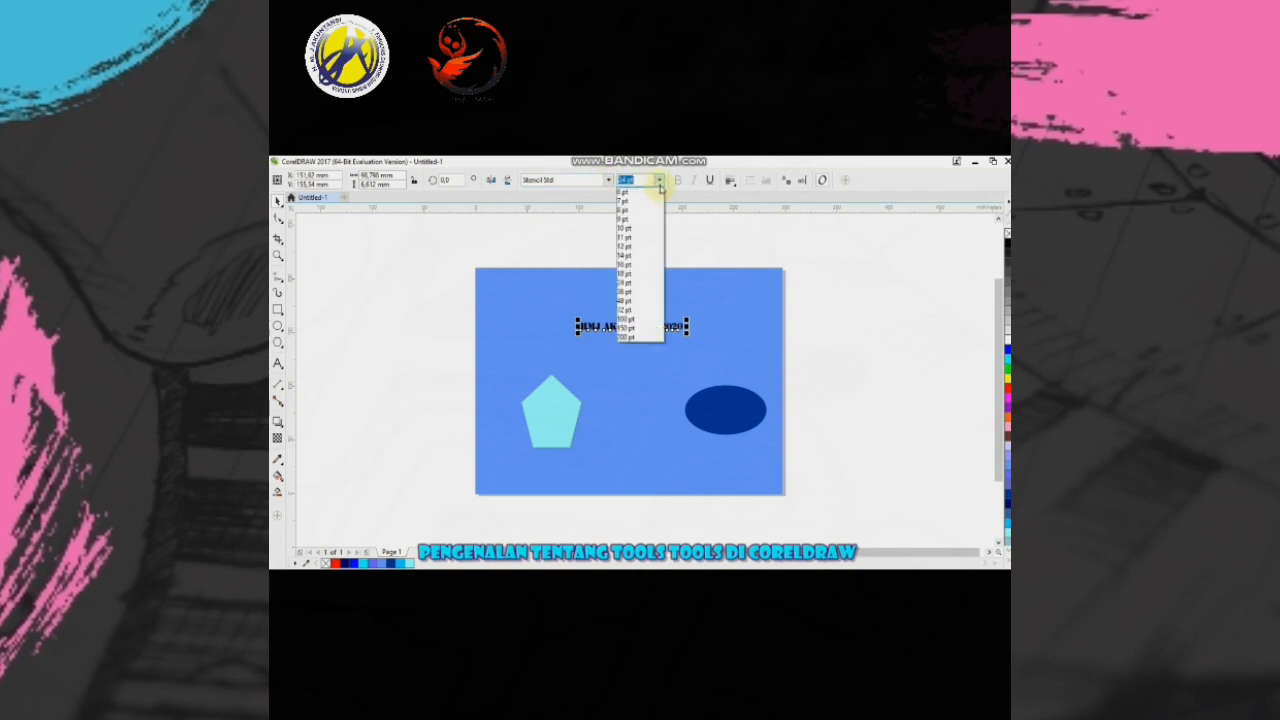
left_click(650, 291)
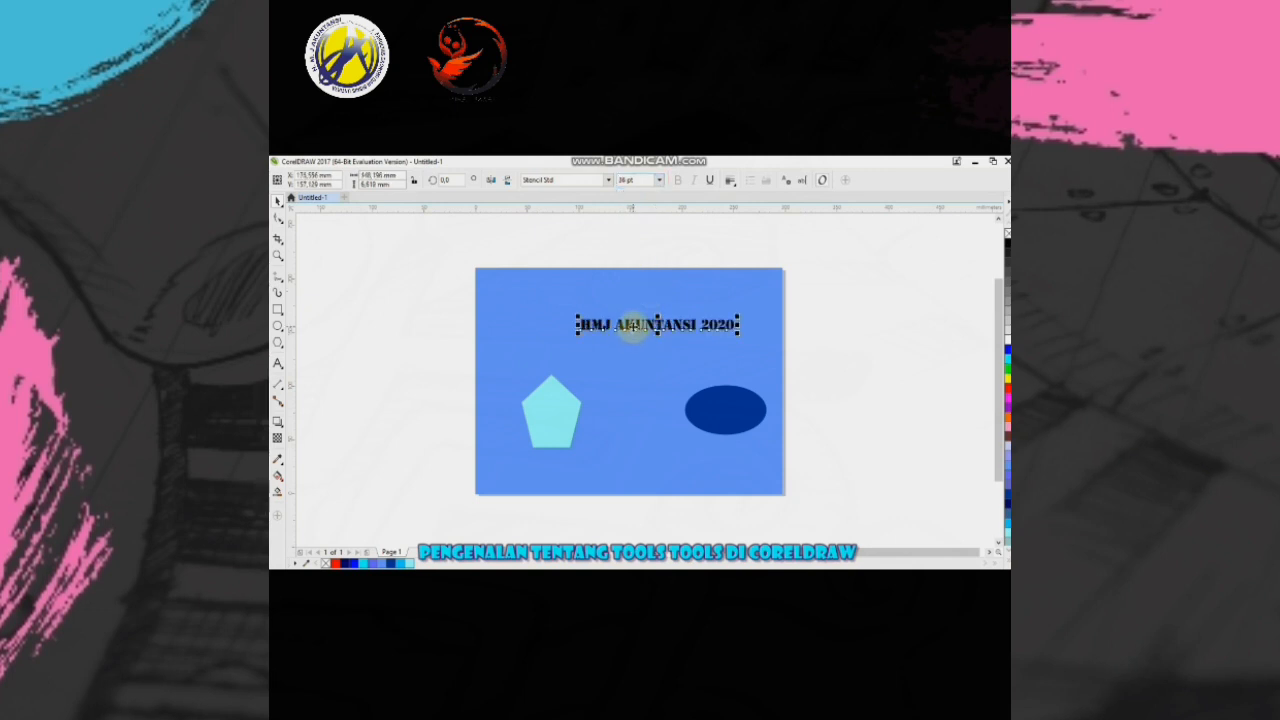
left_click_drag(635, 327, 615, 329)
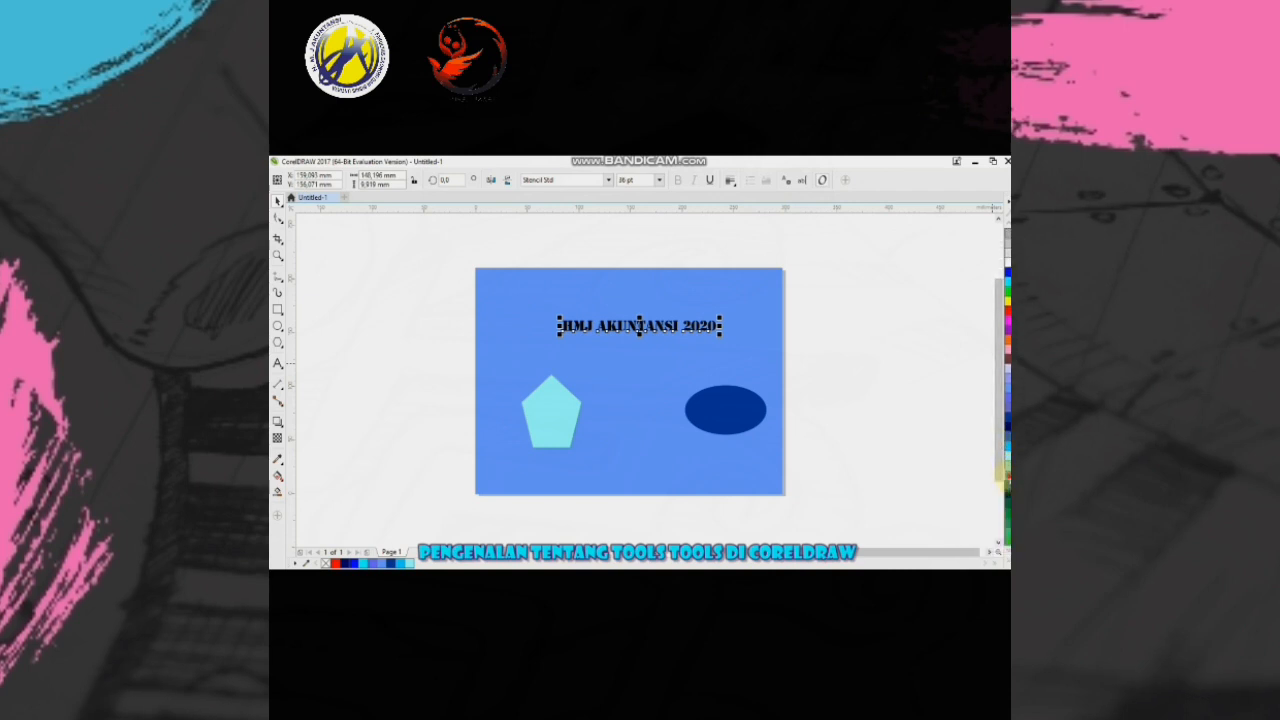
- Colour the heading text dark blue and enlarge it to about 171 mm wide by stretching and scaling it
left_click(1007, 476)
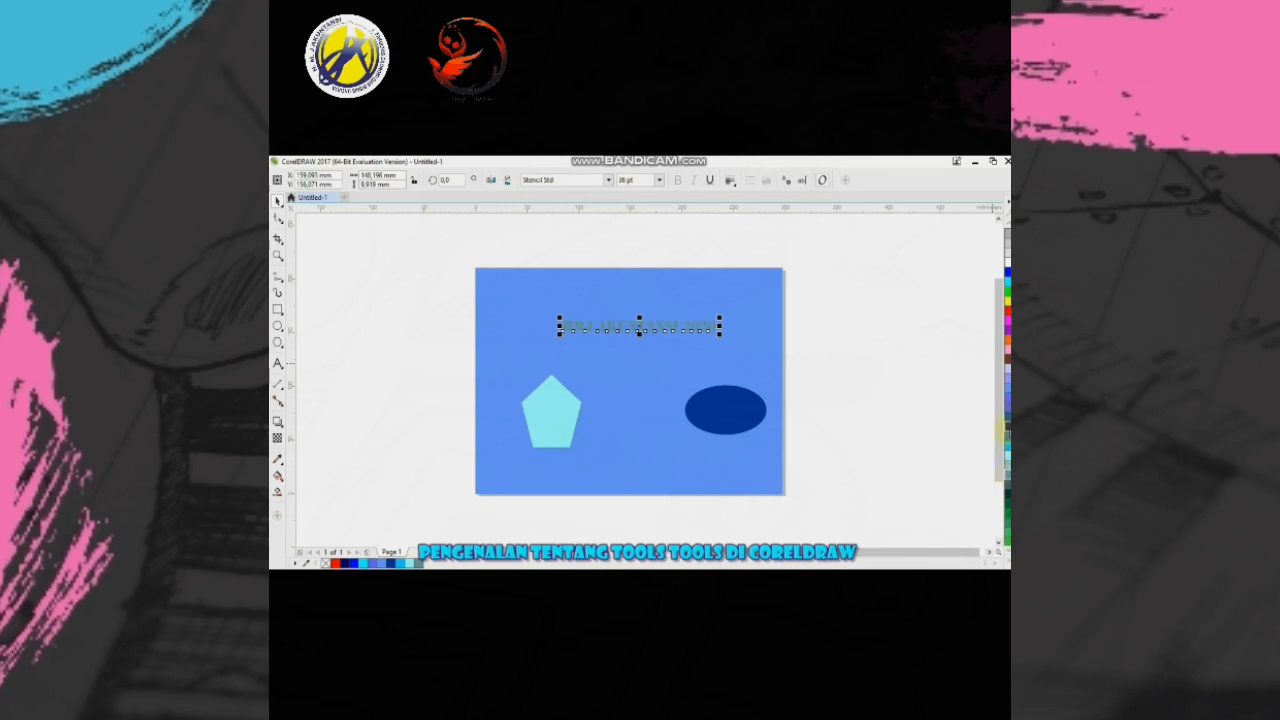
left_click(1007, 430)
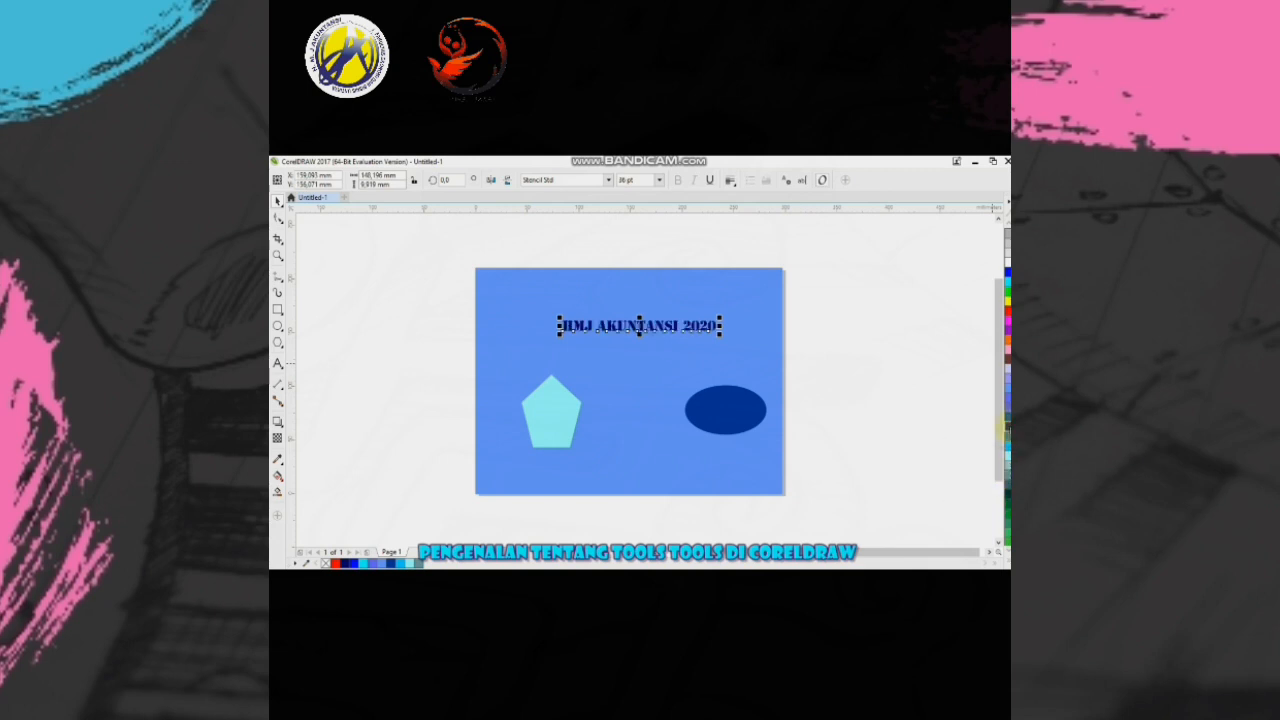
left_click(560, 325)
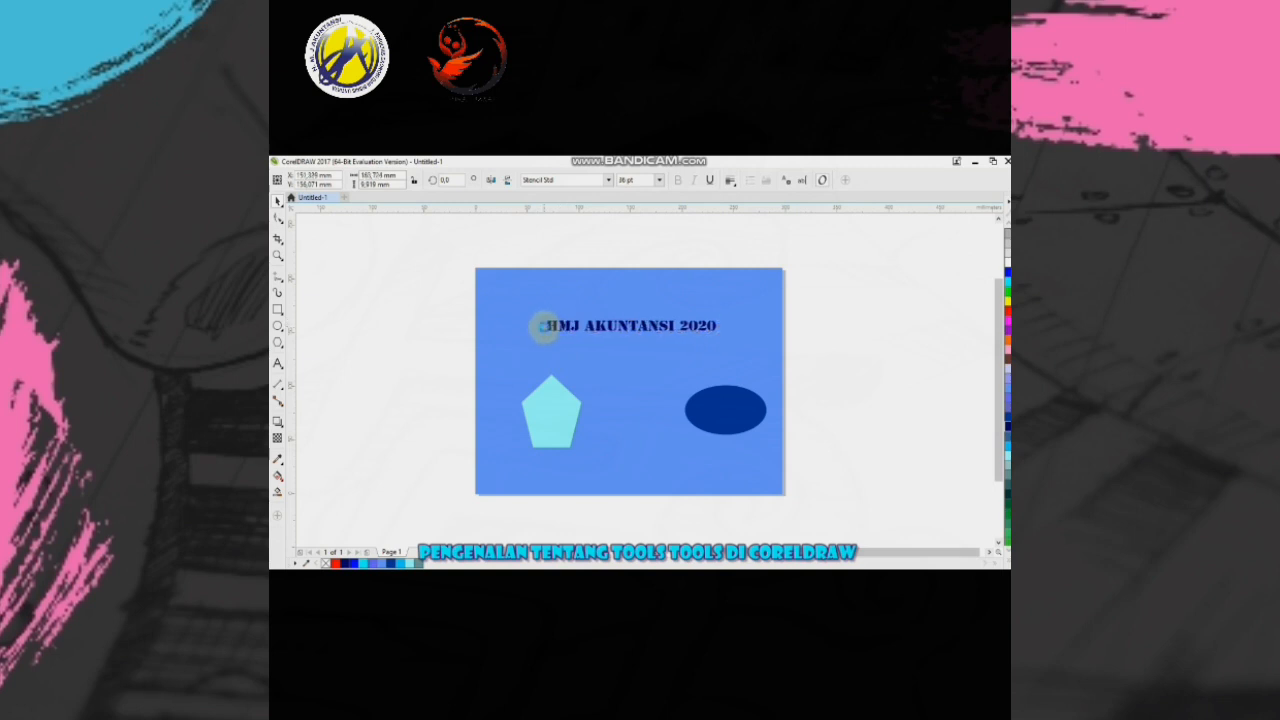
left_click(548, 326)
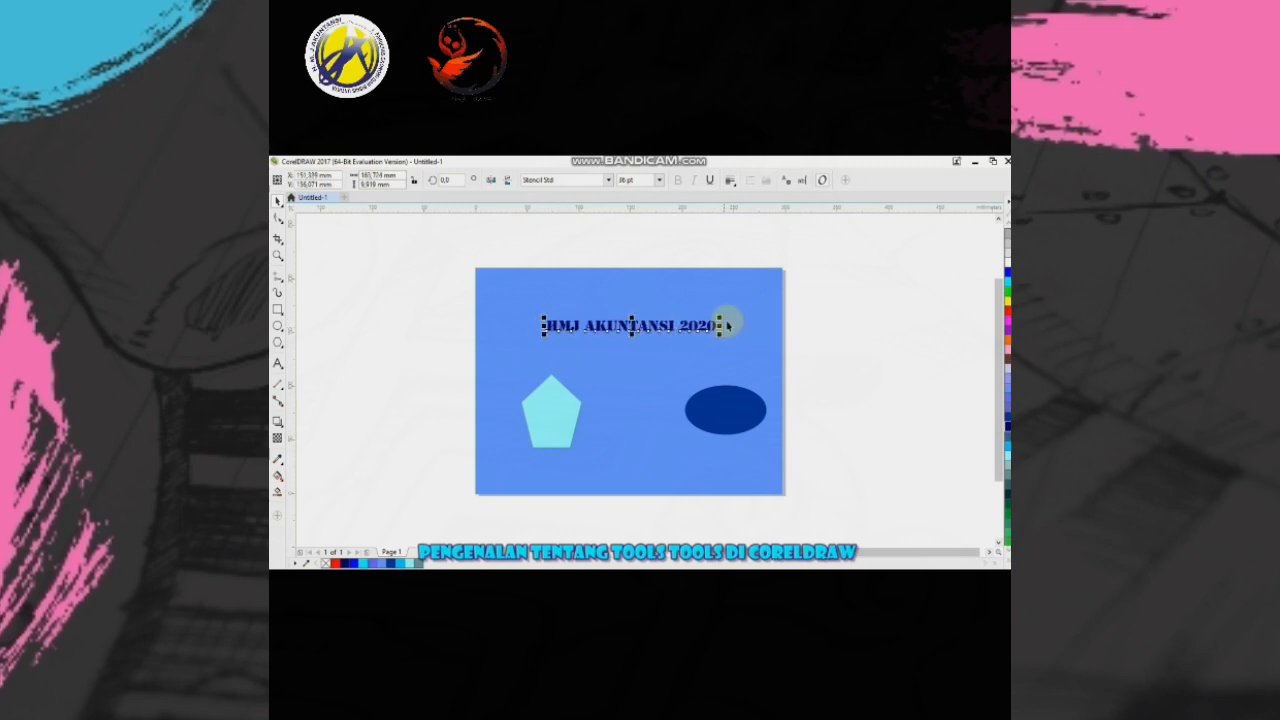
left_click(719, 325)
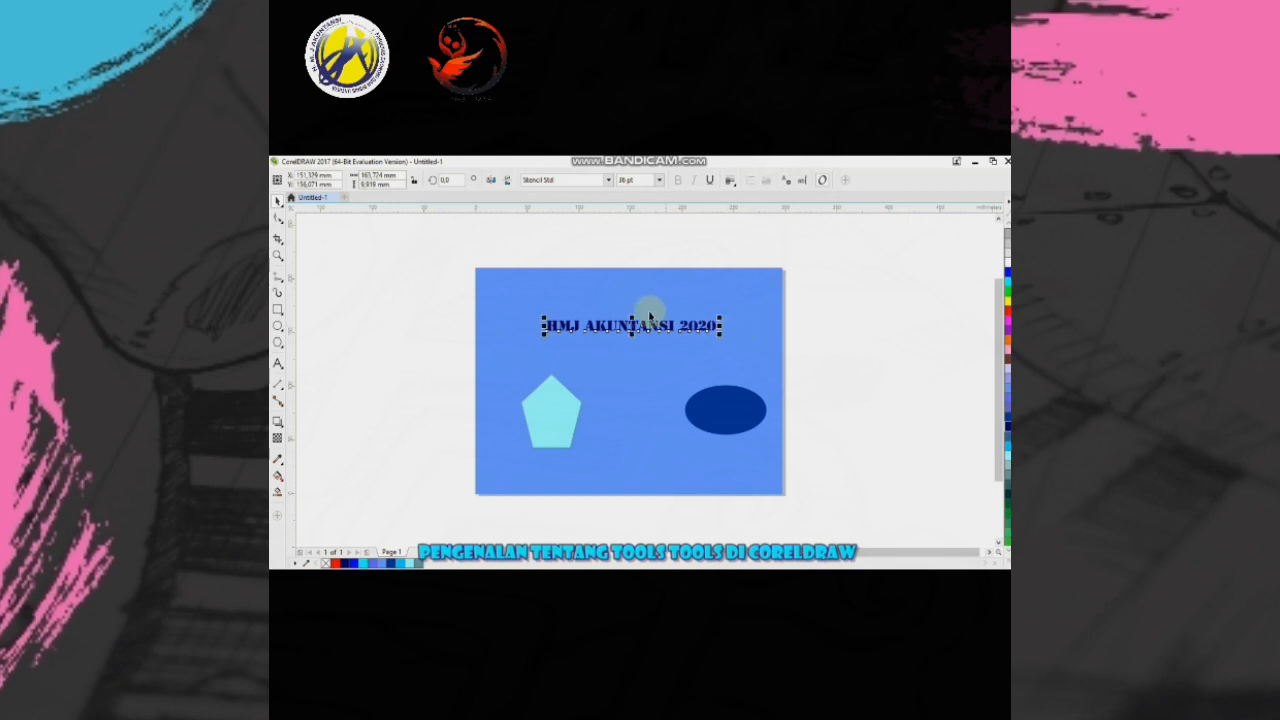
left_click(718, 316)
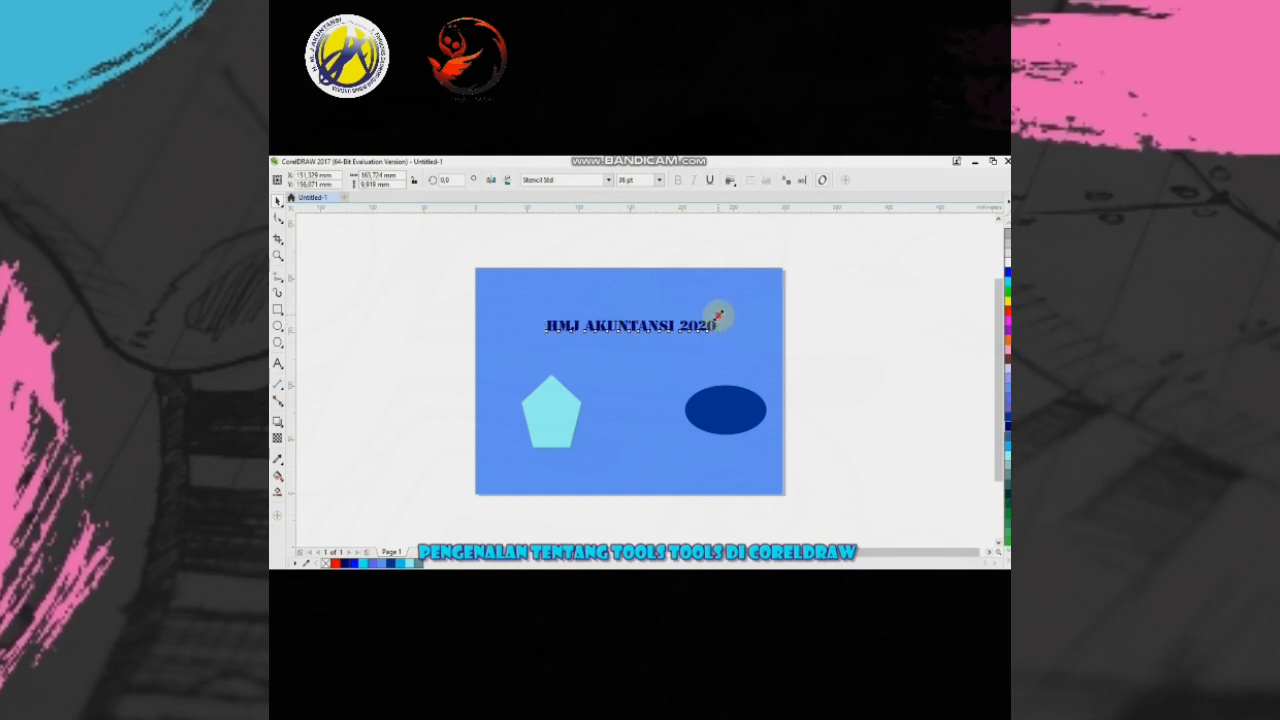
left_click_drag(718, 316, 729, 306)
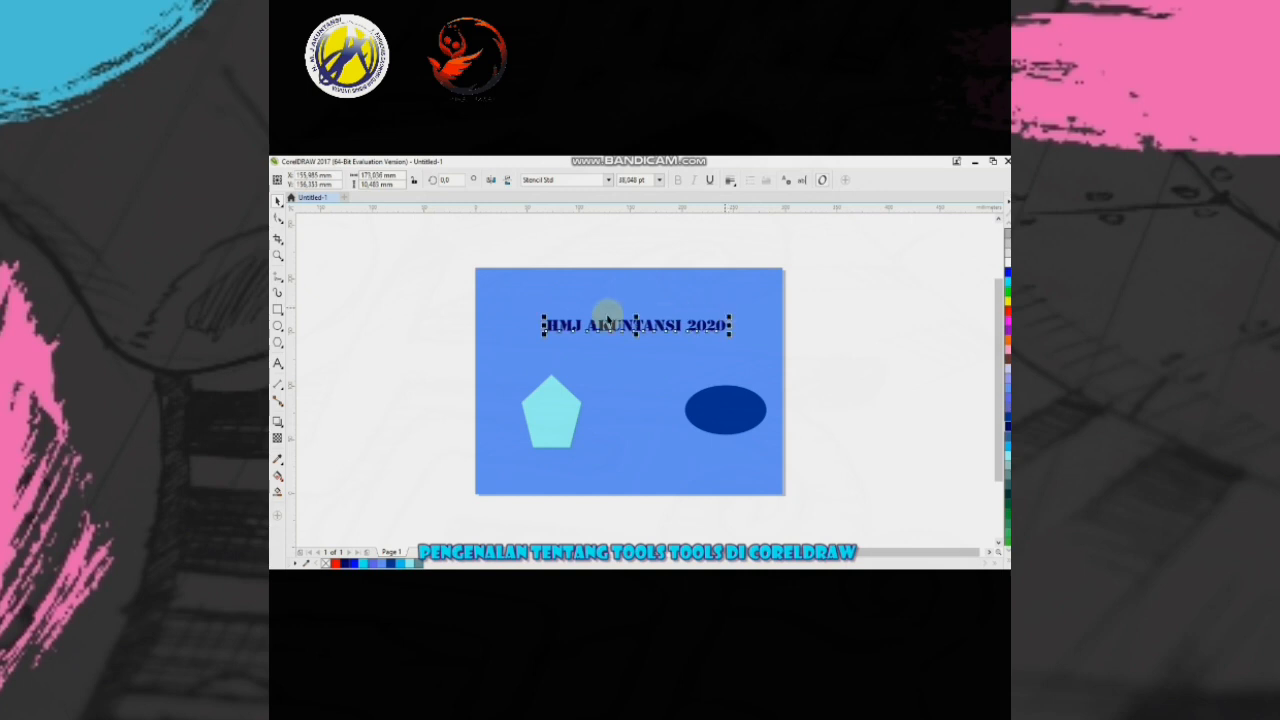
left_click(397, 315)
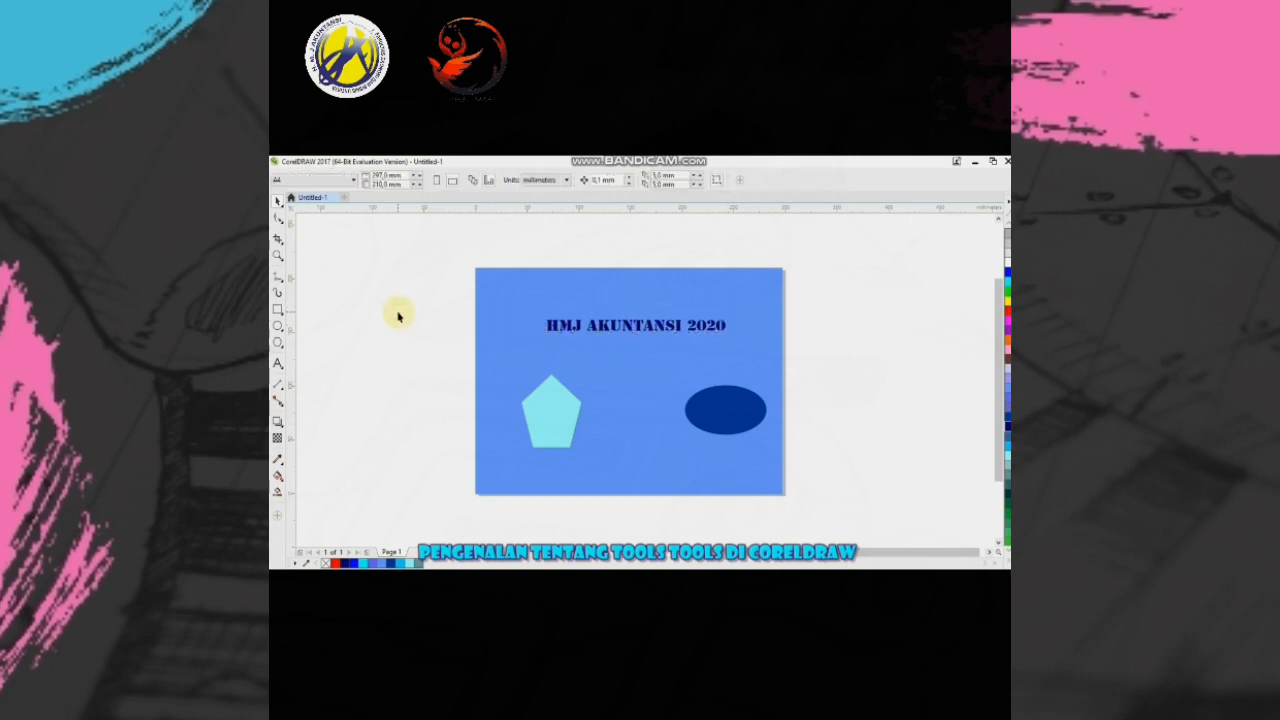
- Draw two parallel dimension lines from one shared point between the pentagon and ellipse, one diagonal and one nearly vertical
left_click(281, 385)
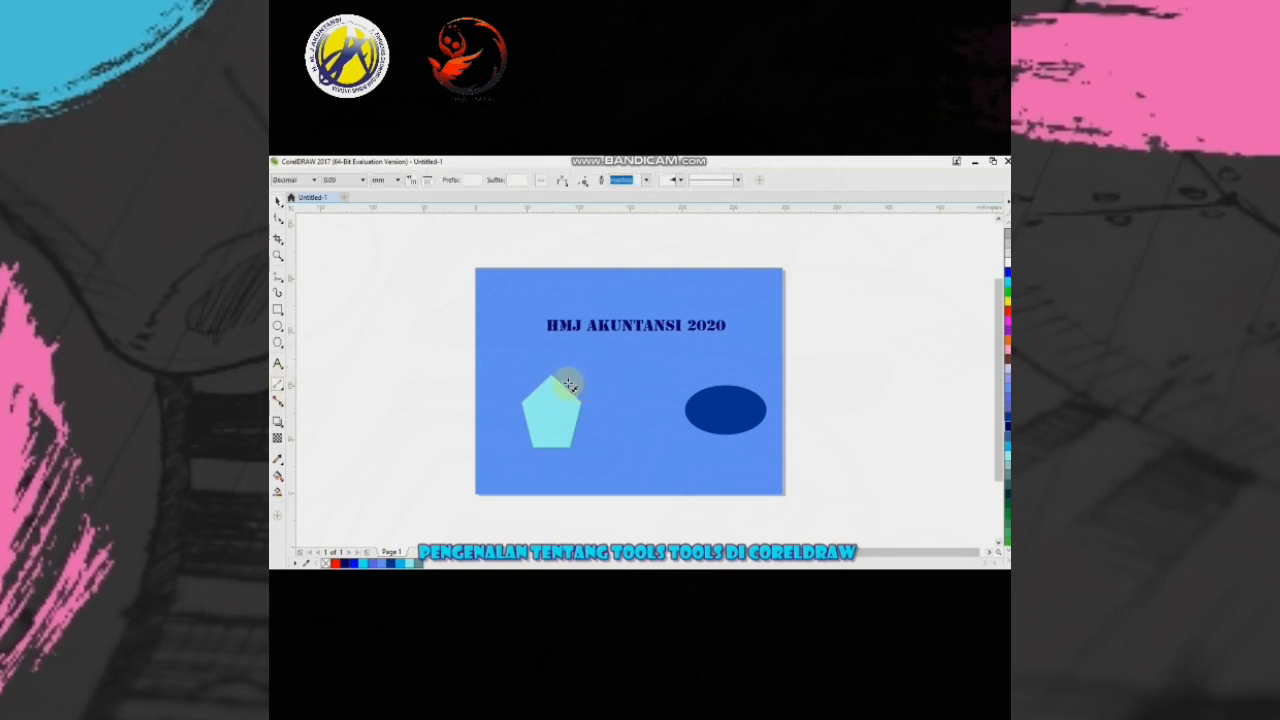
left_click_drag(620, 374, 674, 437)
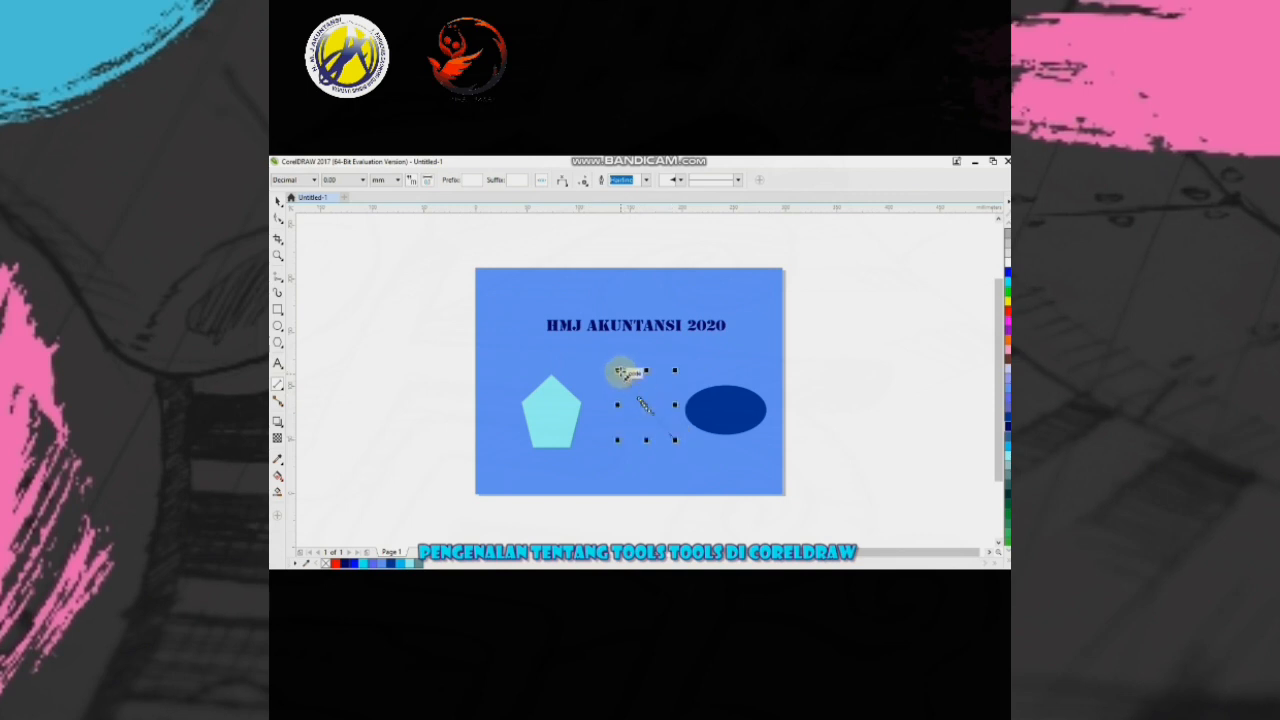
mouse_move(620, 373)
left_mouse_down()
mouse_move(631, 440)
mouse_move(617, 451)
mouse_move(628, 456)
left_mouse_up()
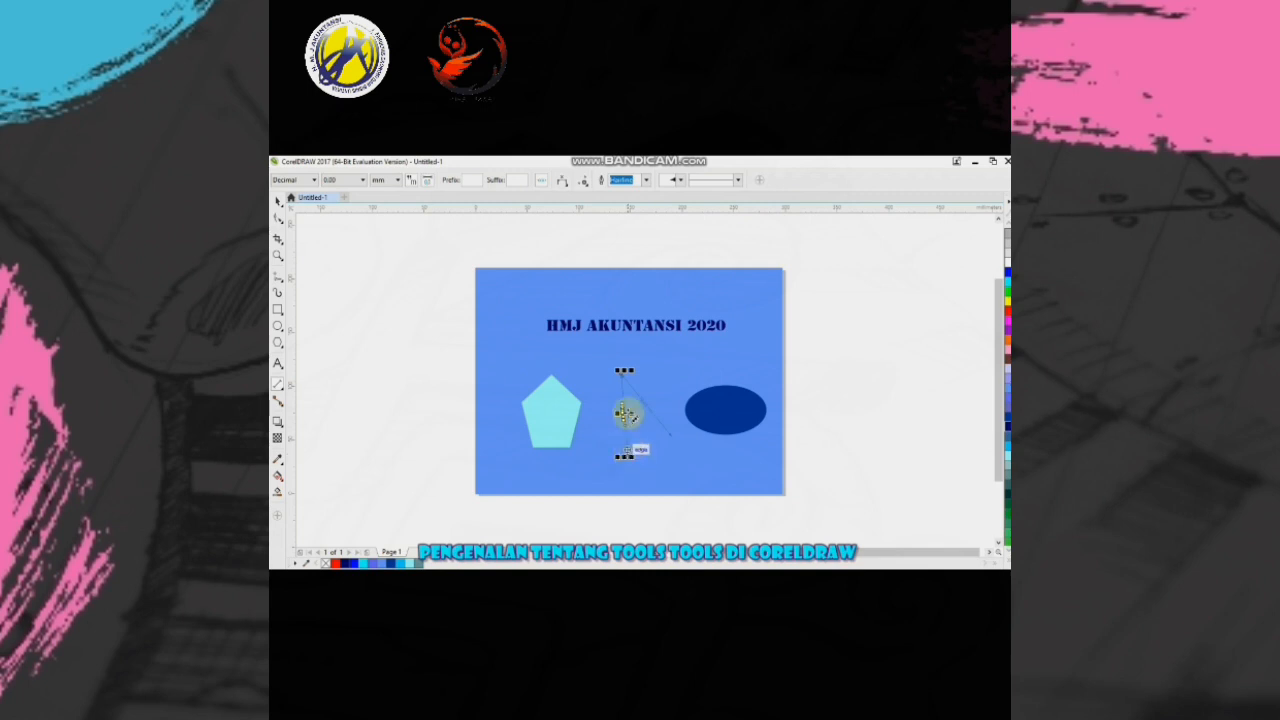
key("Escape")
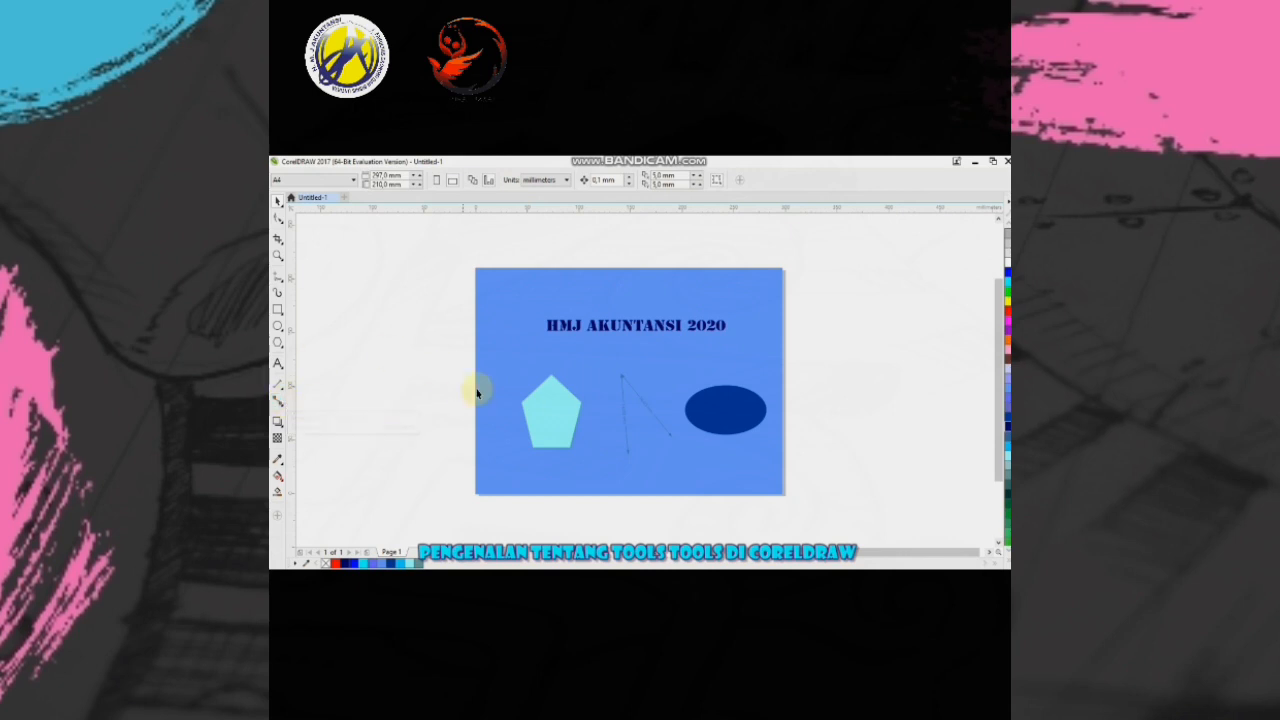
- Try a parallel dimension from the pentagon's top corner to the page's left edge and delete it
left_click(565, 417)
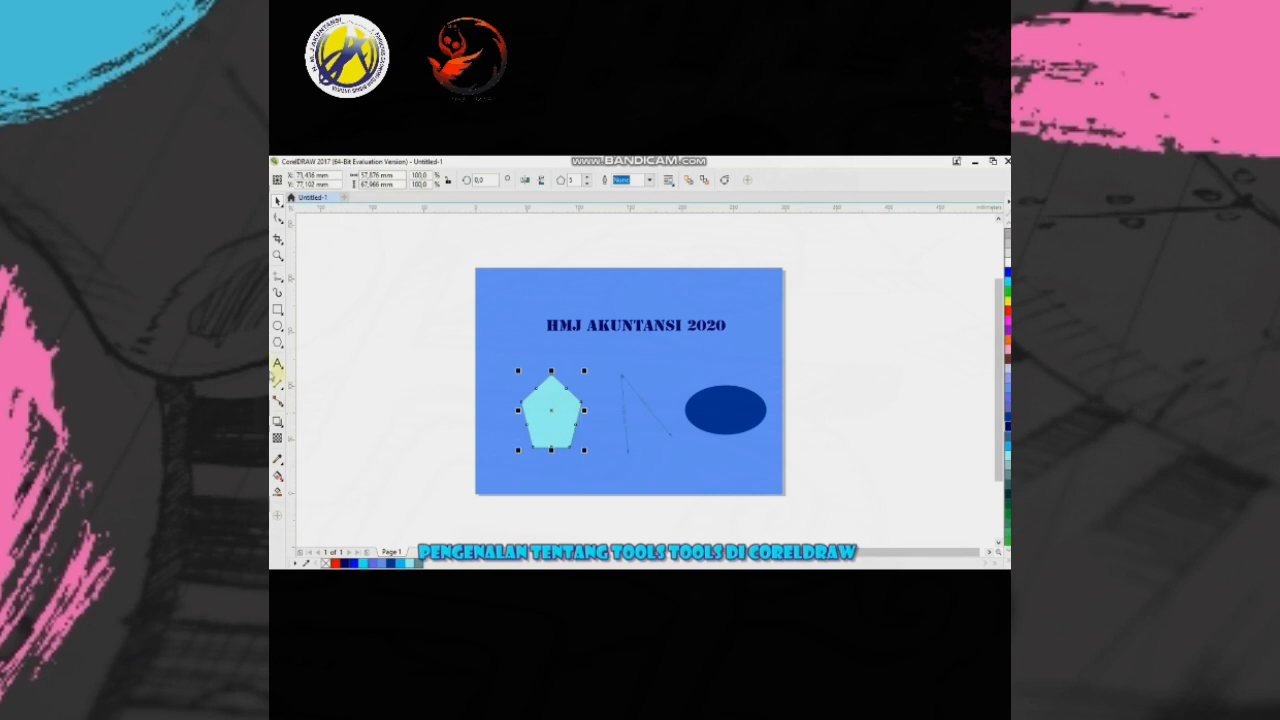
left_click(277, 384)
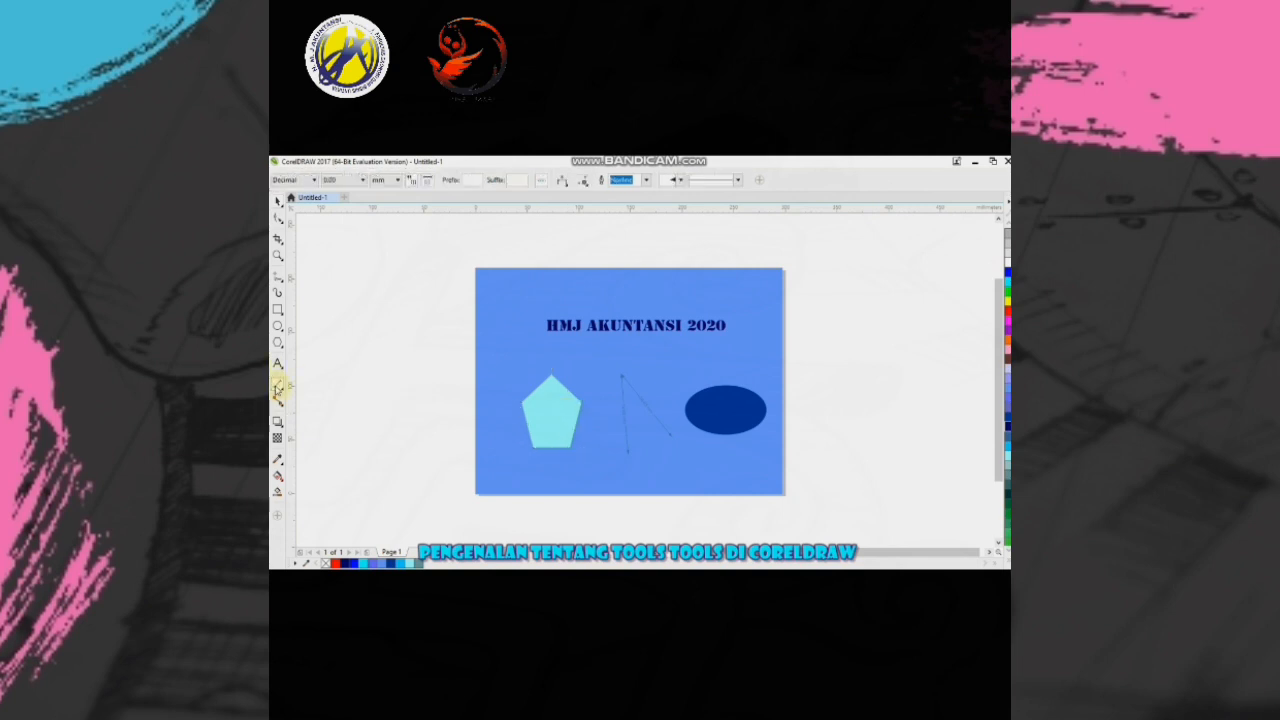
left_click(553, 377)
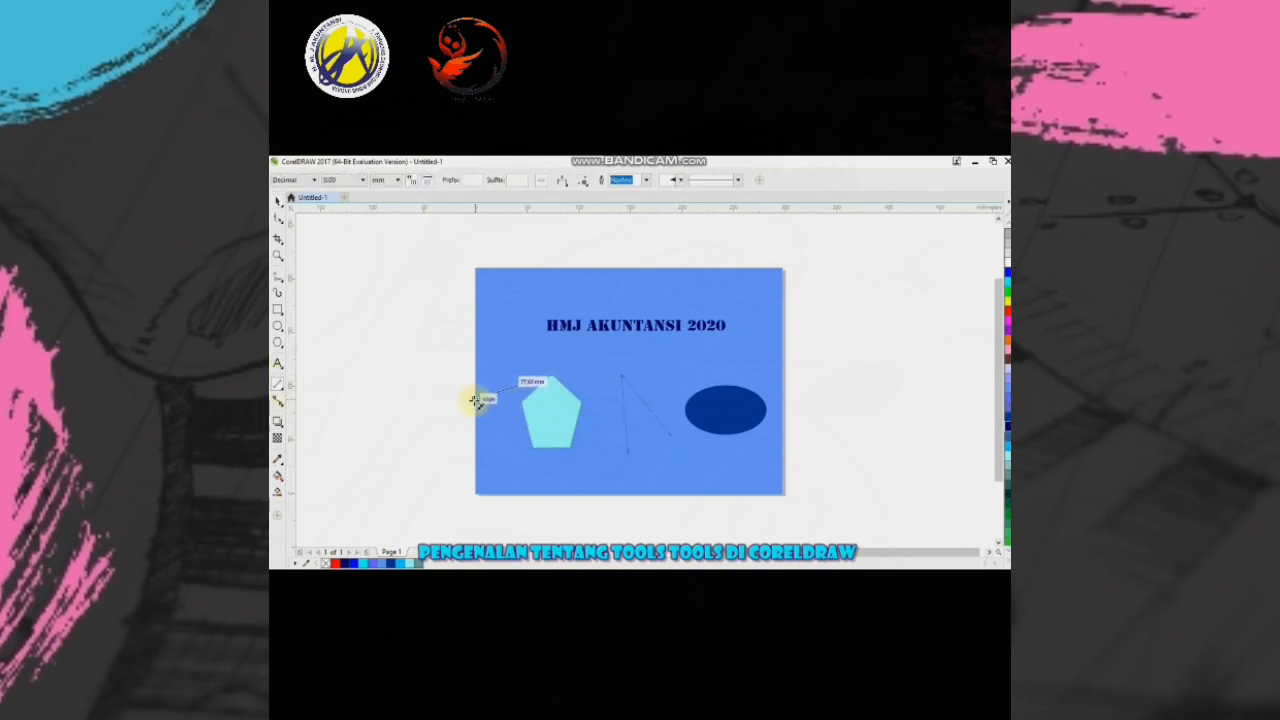
left_click(478, 401)
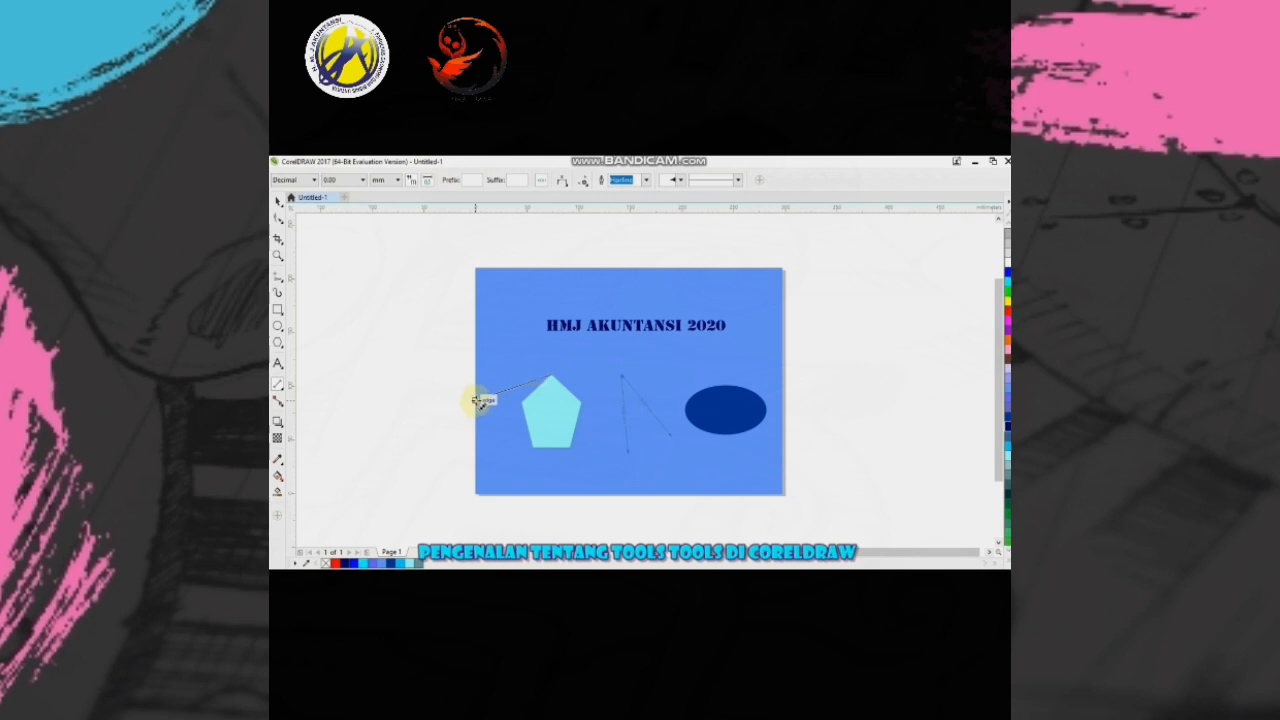
left_click(476, 400)
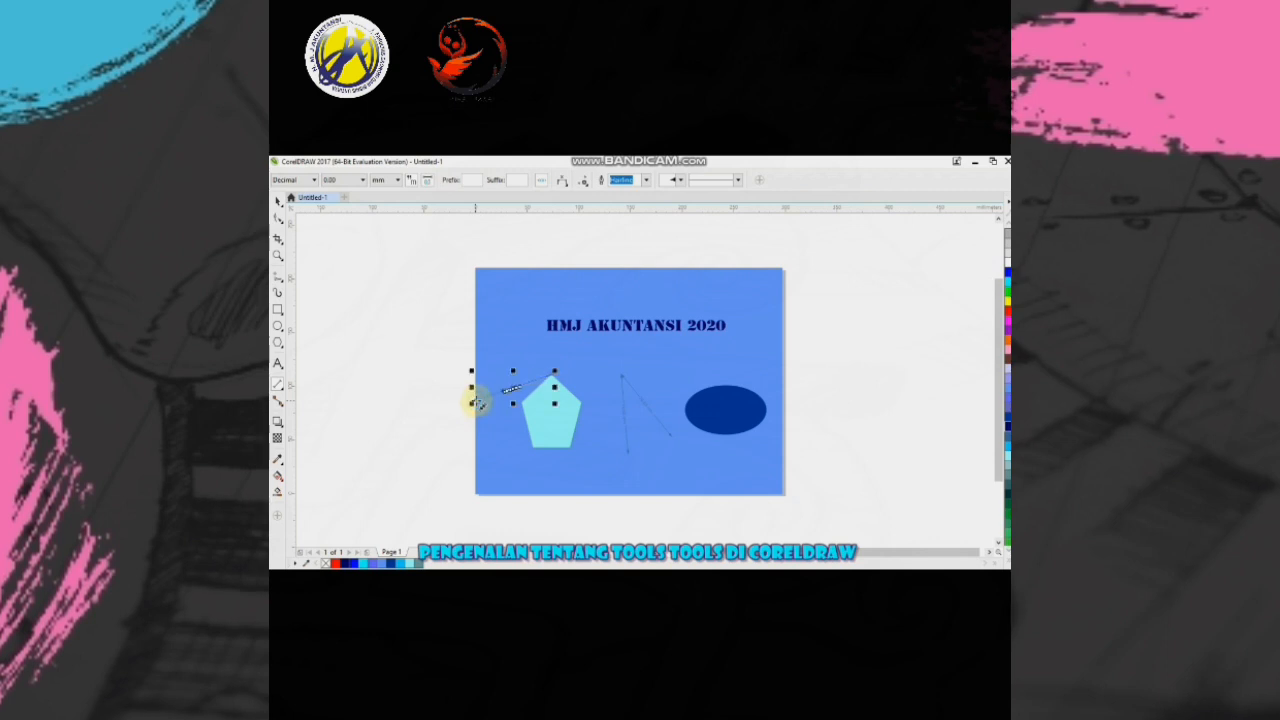
key("Delete")
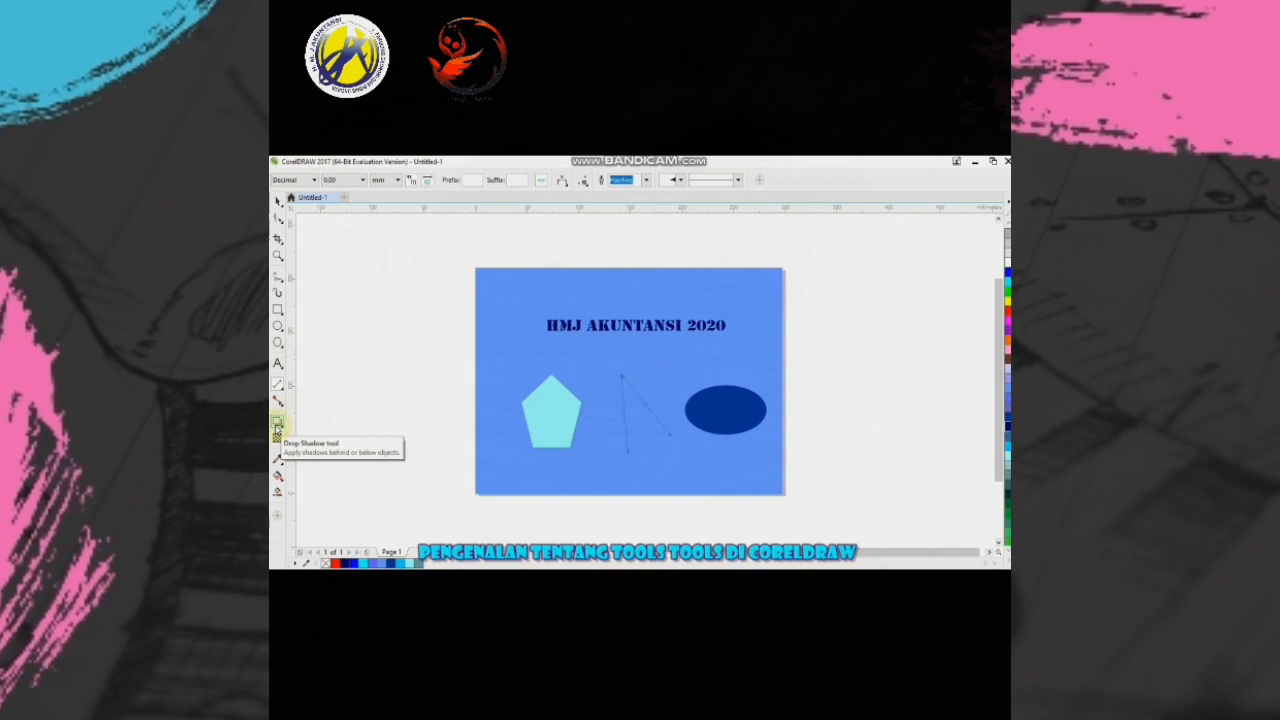
- Apply a drop shadow to the pentagon, cast downward from its base
left_click(277, 425)
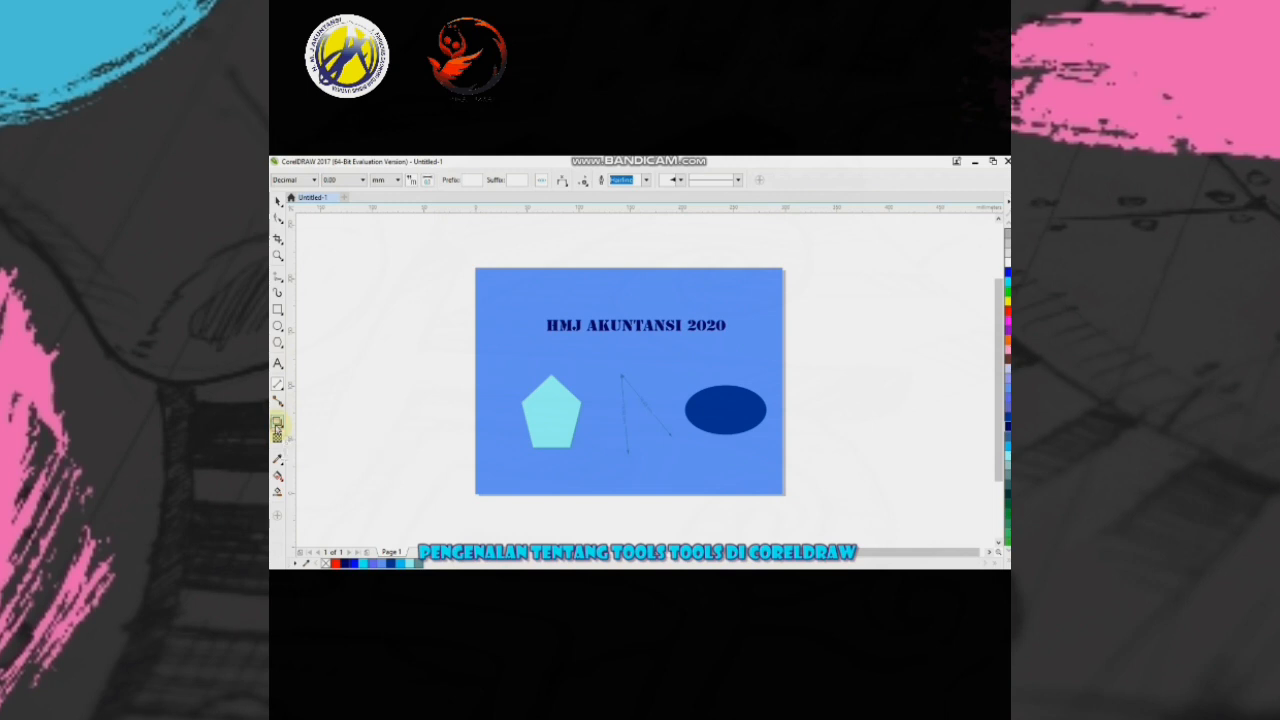
left_click(554, 375)
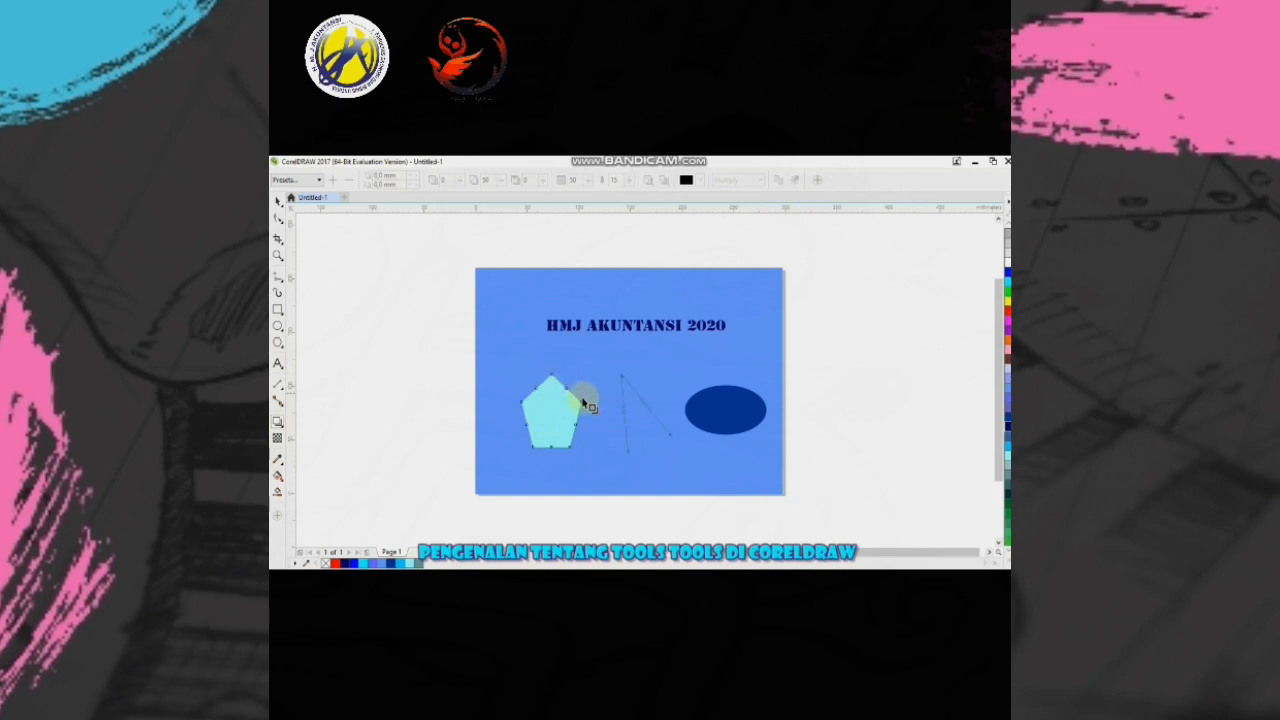
left_click_drag(570, 449, 550, 469)
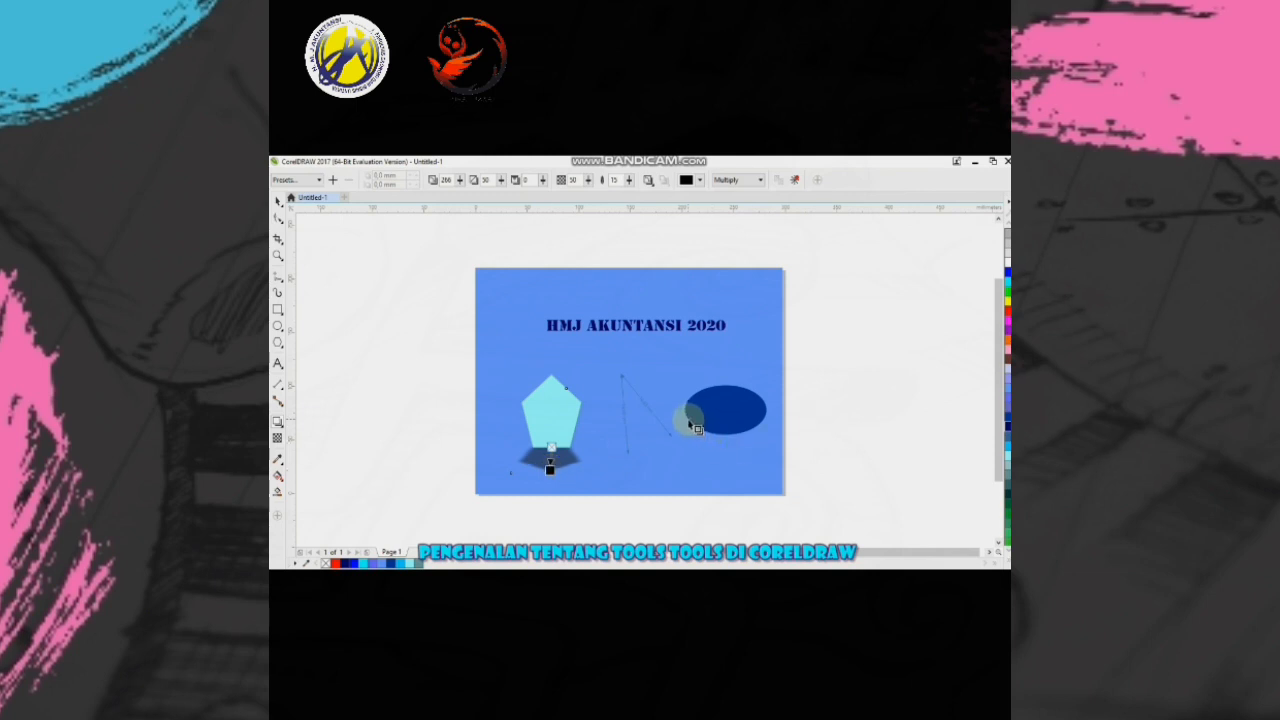
- Apply a drop shadow to the dark blue ellipse, cast toward its lower right, undoing the first attempt
mouse_move(688, 422)
left_mouse_down()
mouse_move(718, 442)
mouse_move(638, 438)
mouse_move(634, 423)
left_mouse_up()
key("ctrl+z")
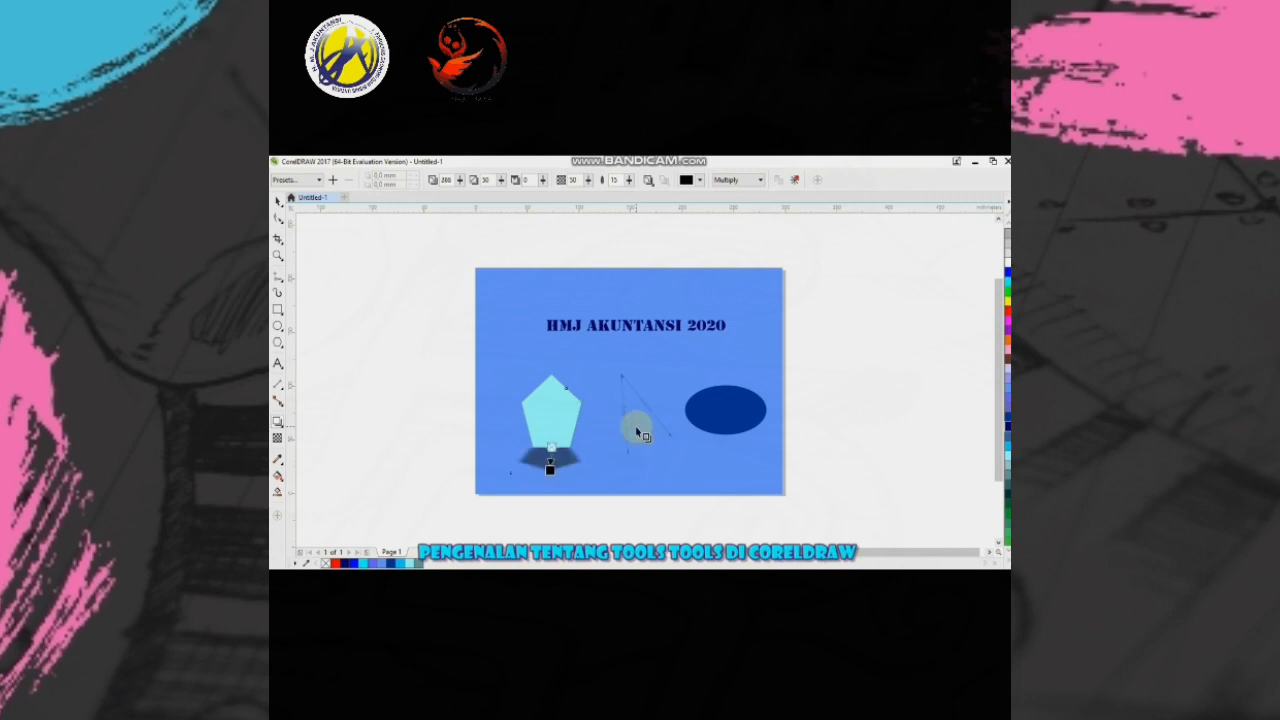
left_click(712, 403)
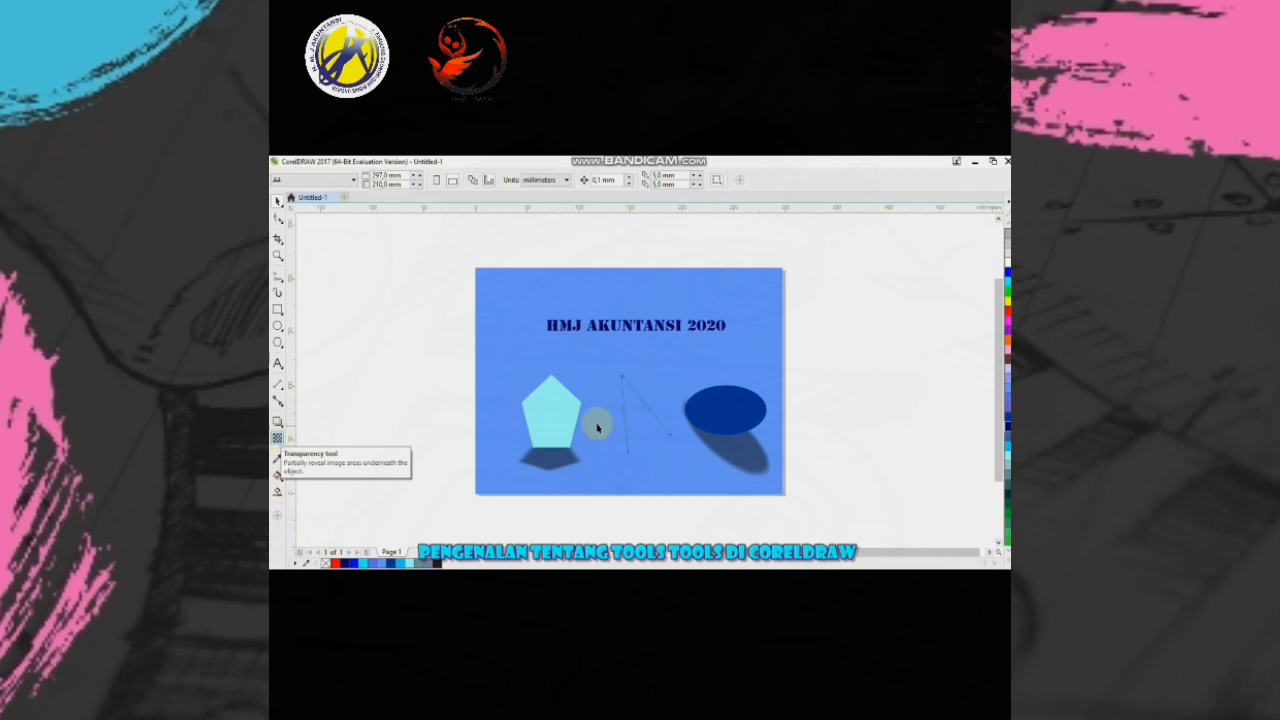
- Try a uniform transparency of about 40 on the pentagon and return it to 0
left_click(551, 420)
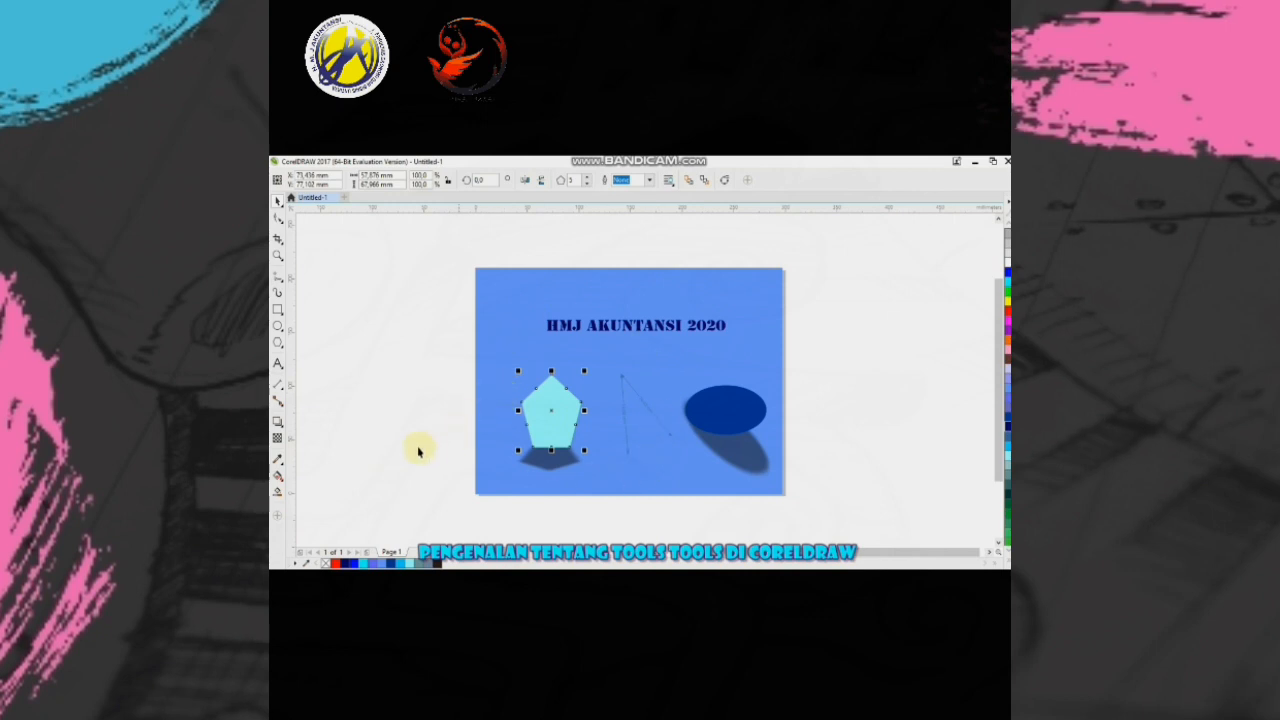
left_click(282, 440)
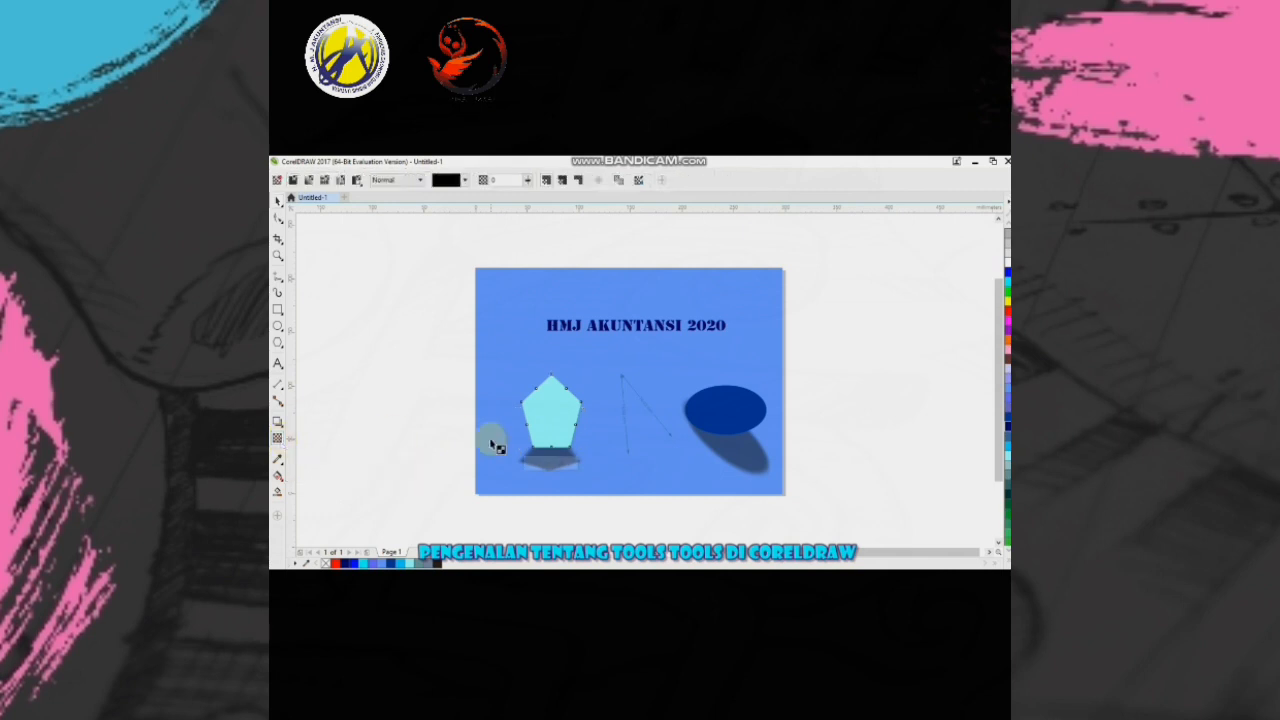
left_click(556, 425)
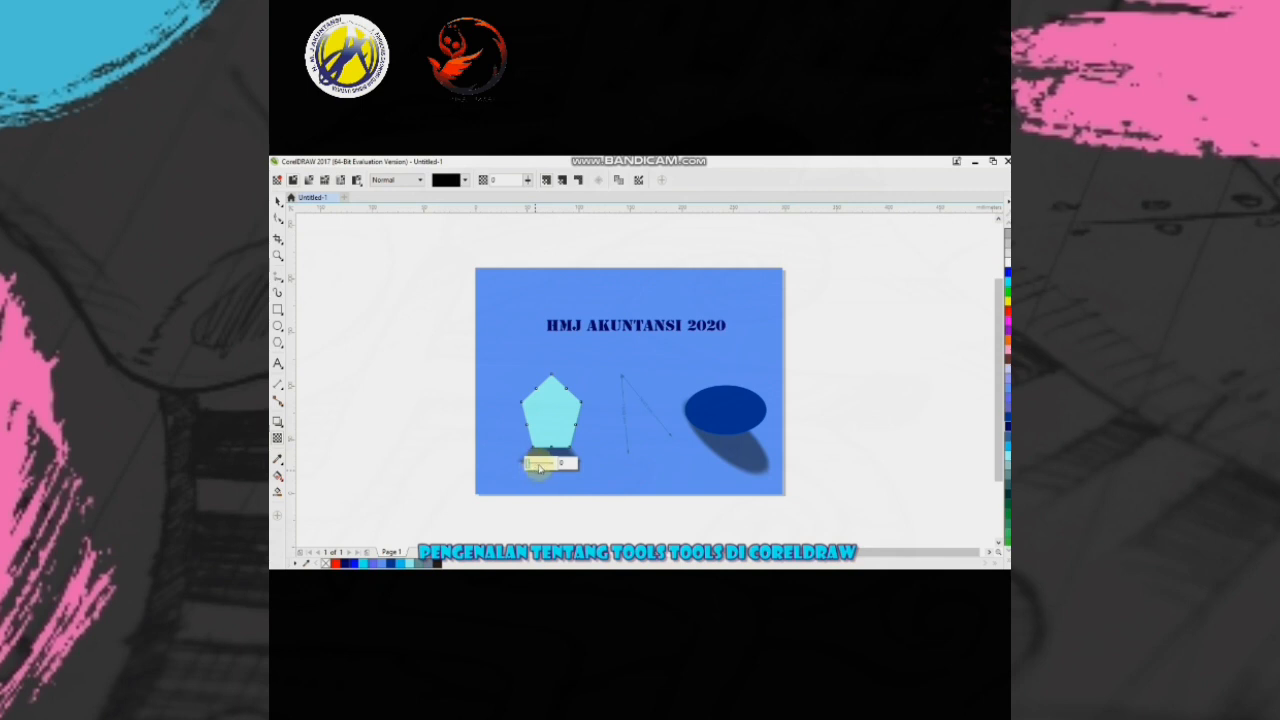
left_click_drag(538, 468, 541, 466)
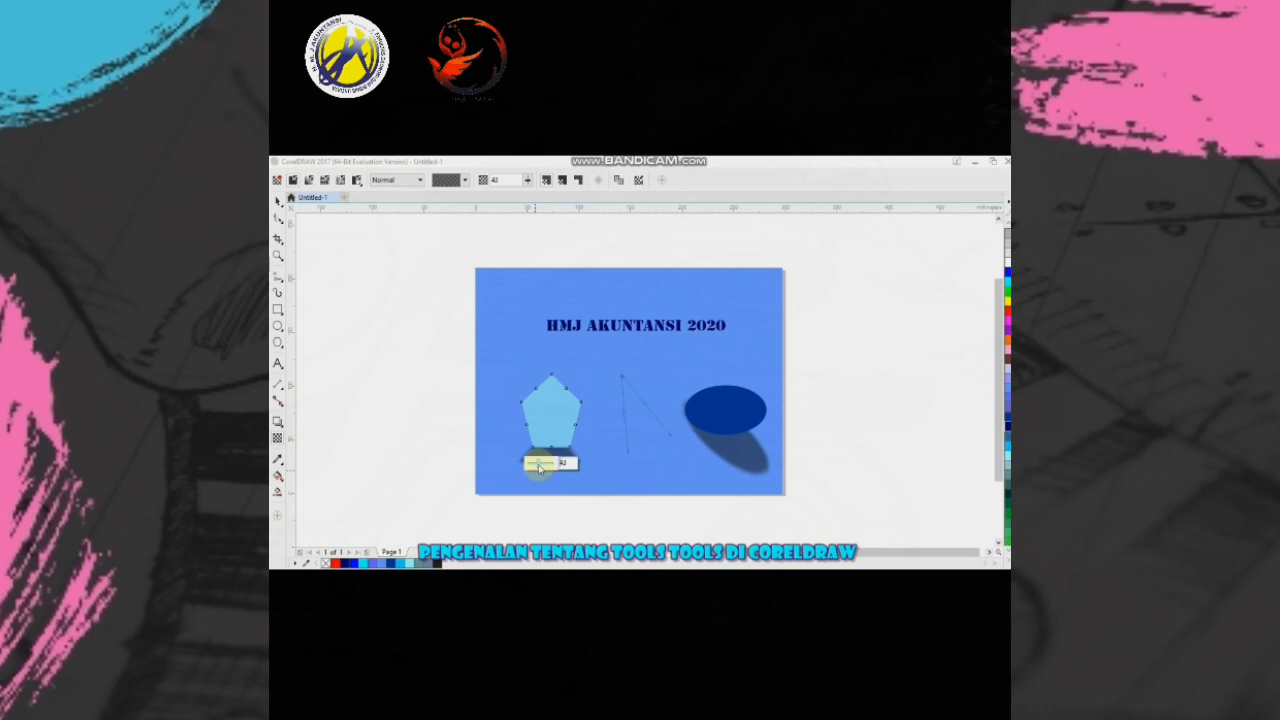
left_click_drag(539, 467, 527, 466)
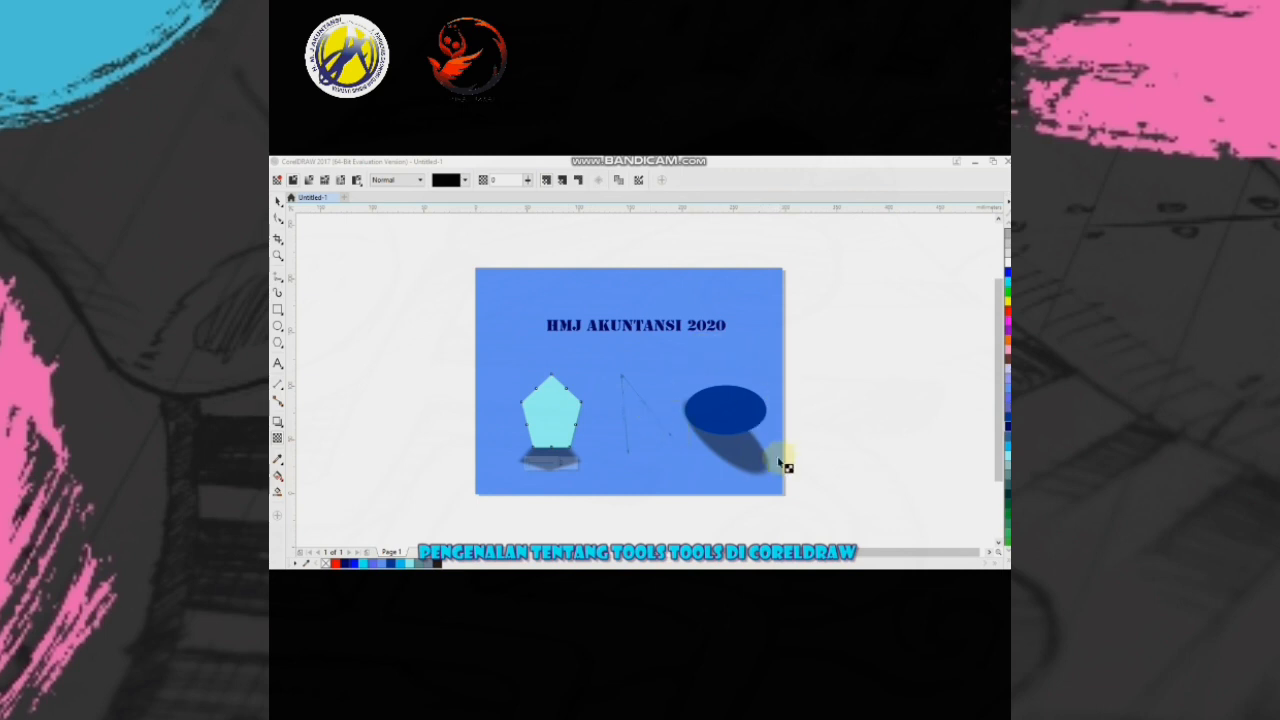
- Sample the ellipse's dark blue with the Color Eyedropper and apply it as the pentagon's fill
left_click(279, 459)
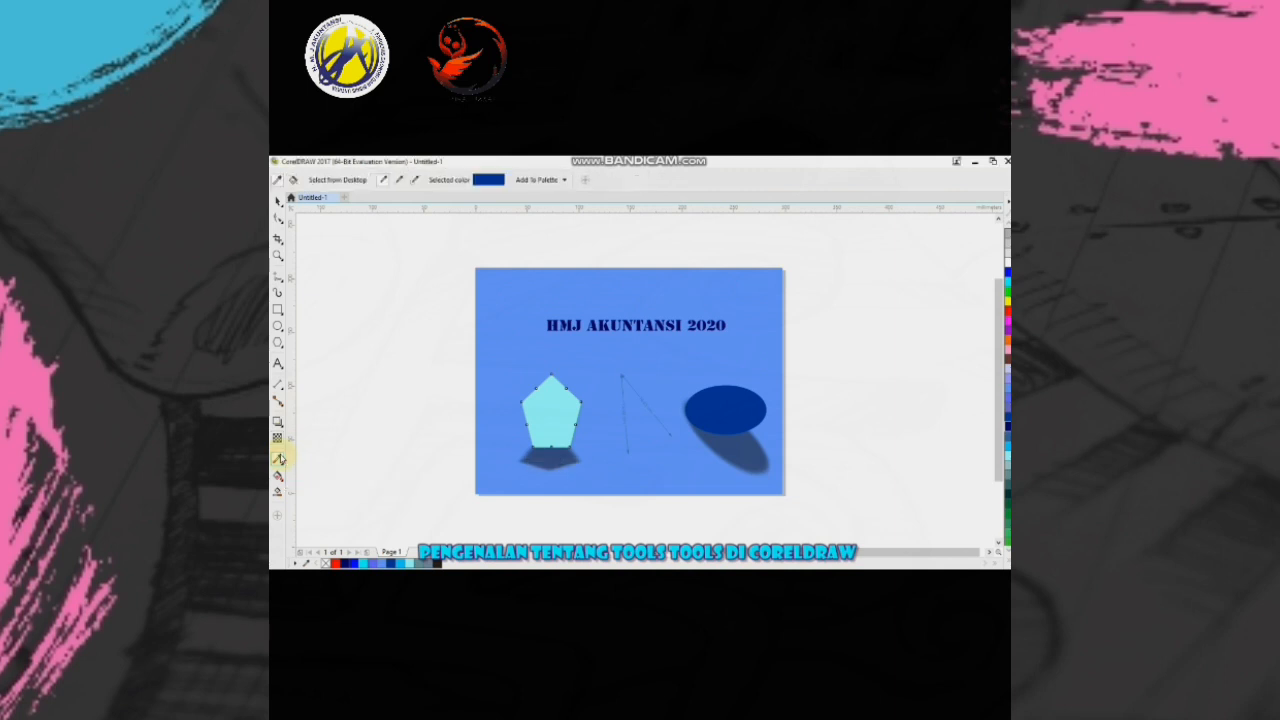
left_click(734, 402)
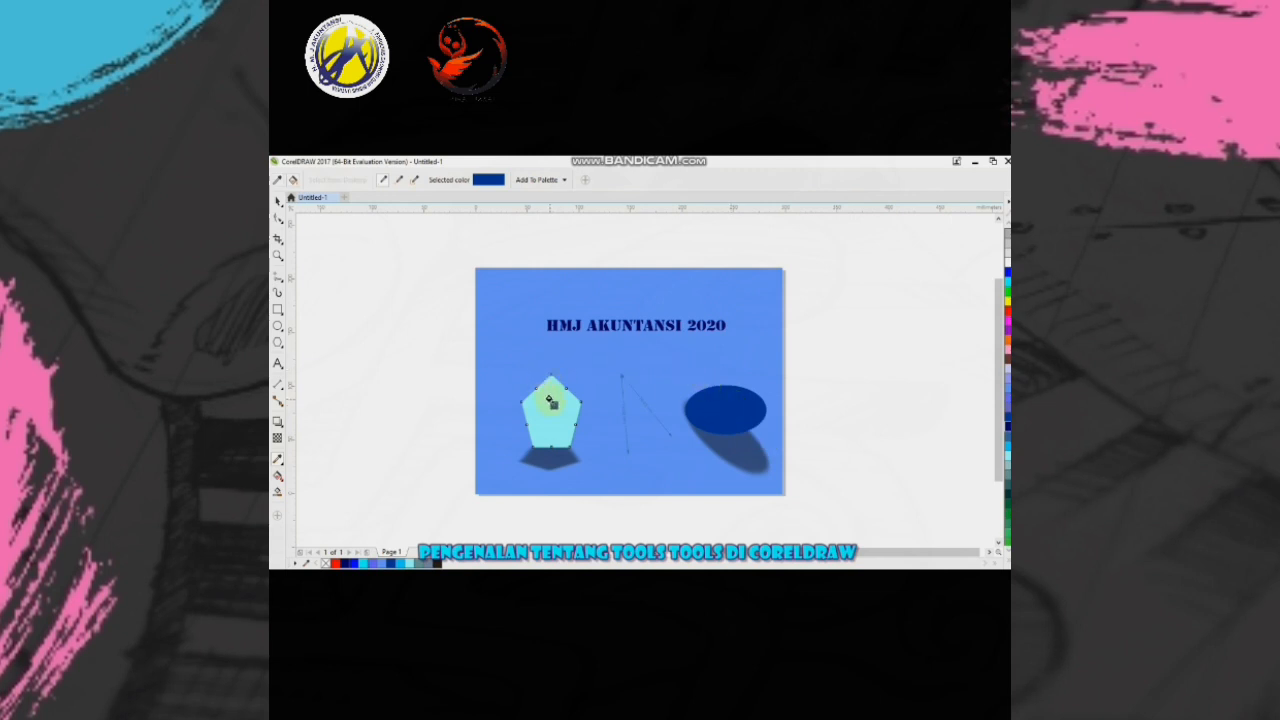
left_click(549, 400)
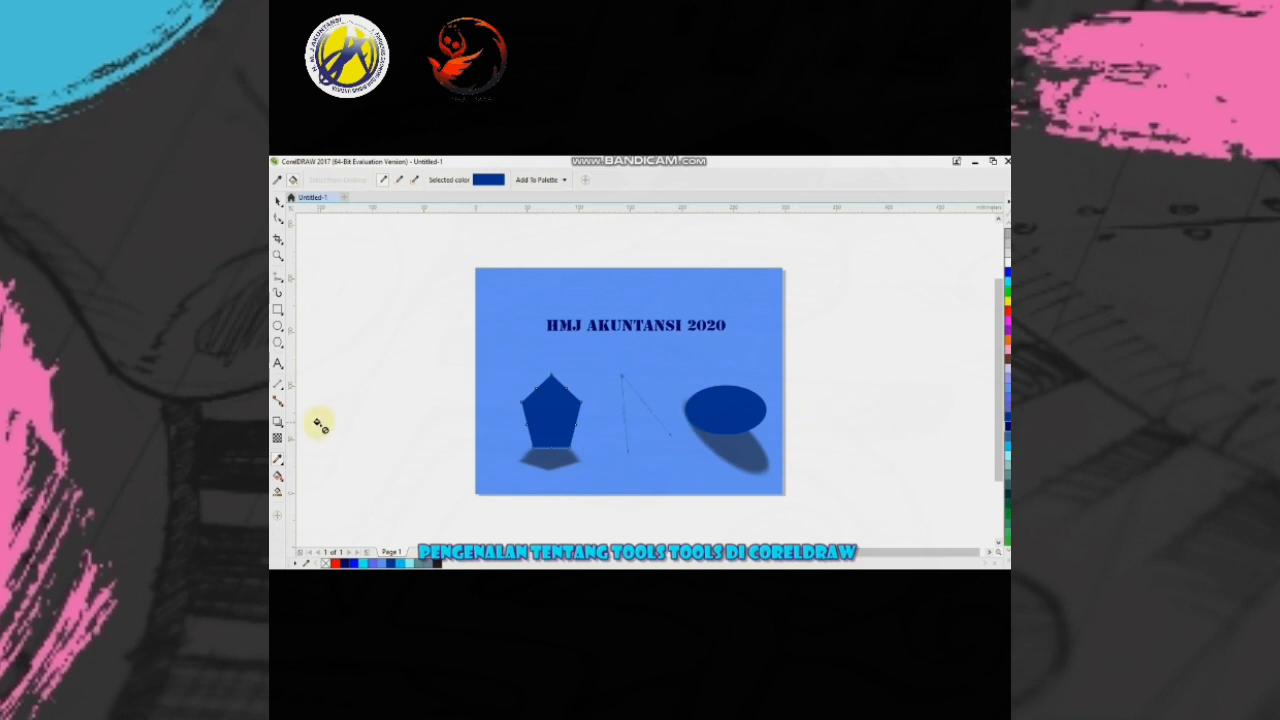
- Apply a diagonal linear gradient from dark blue to white across the pentagon, moving its start point closer to the centre
left_click(278, 479)
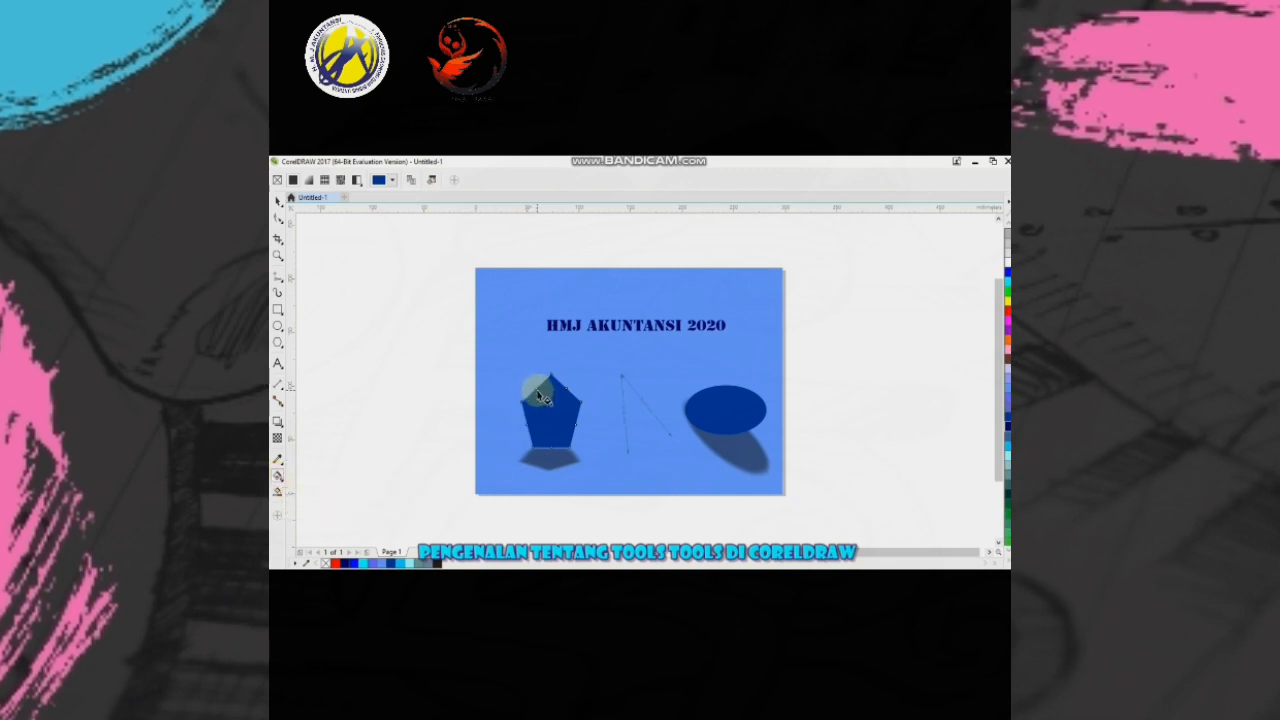
left_click_drag(539, 396, 566, 440)
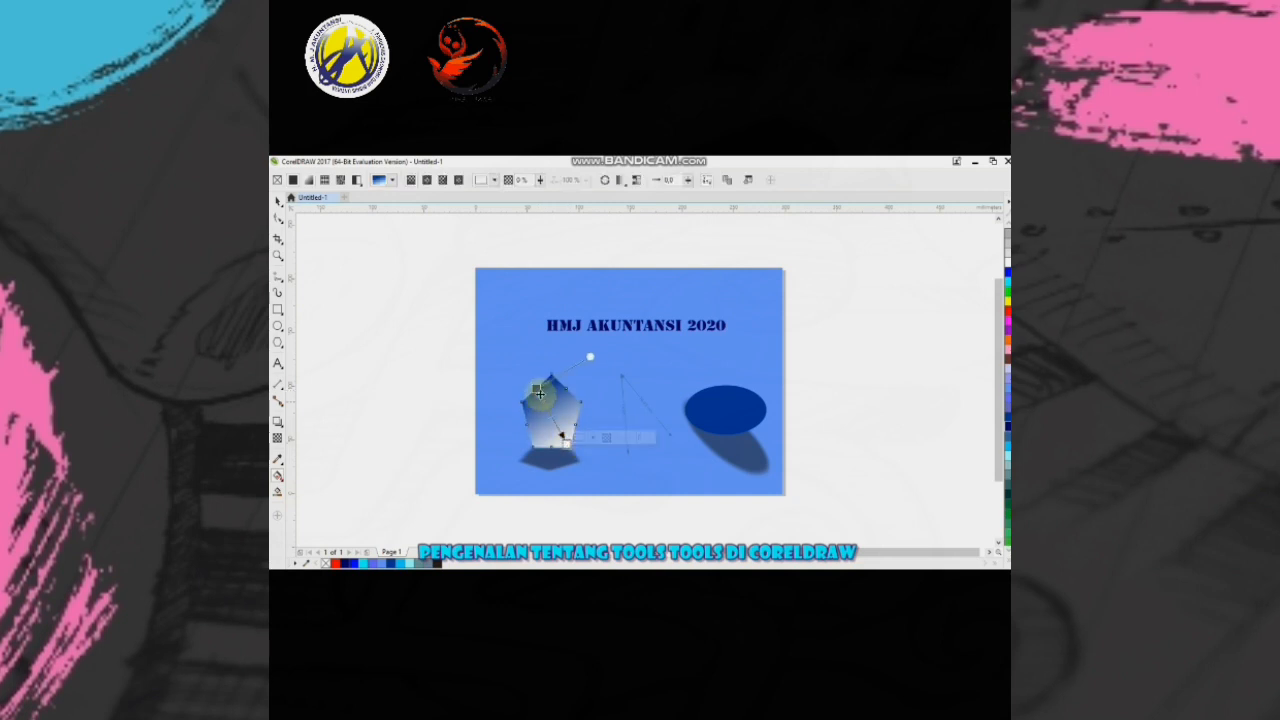
left_click_drag(536, 388, 545, 414)
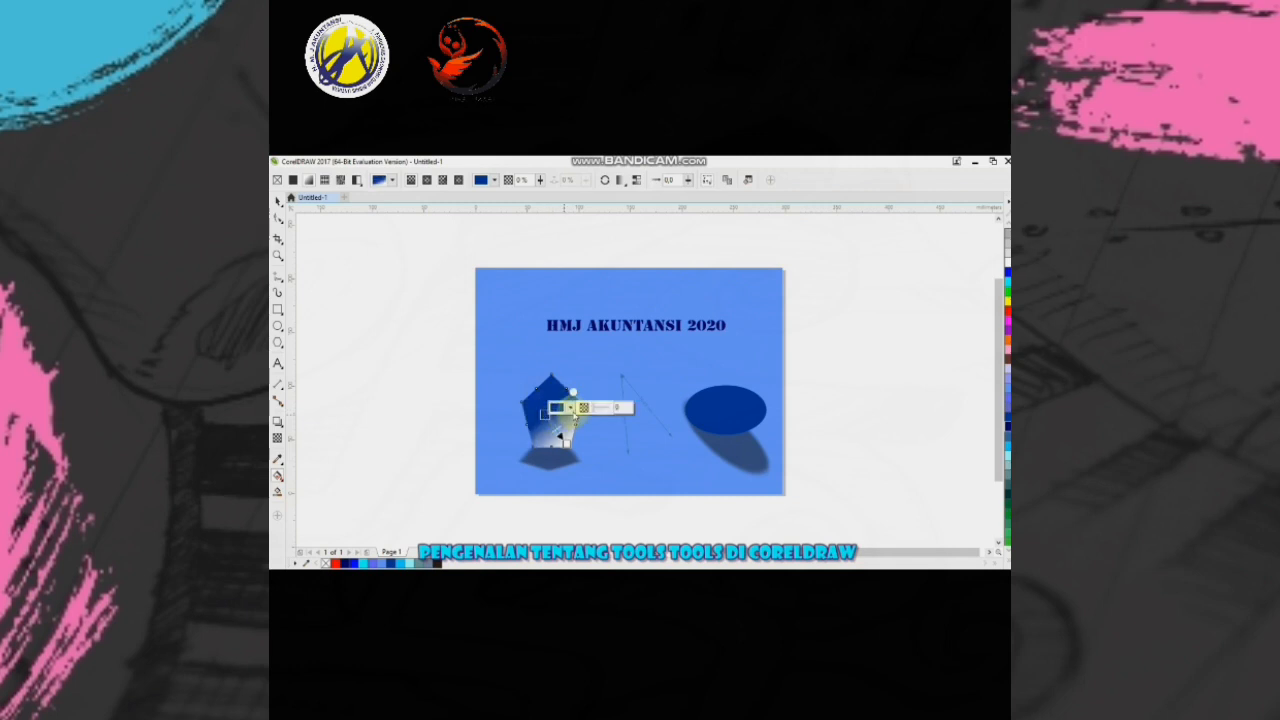
- Change the pentagon gradient's white end colour to purple and adjust the gradient's midpoint slightly
left_click(564, 440)
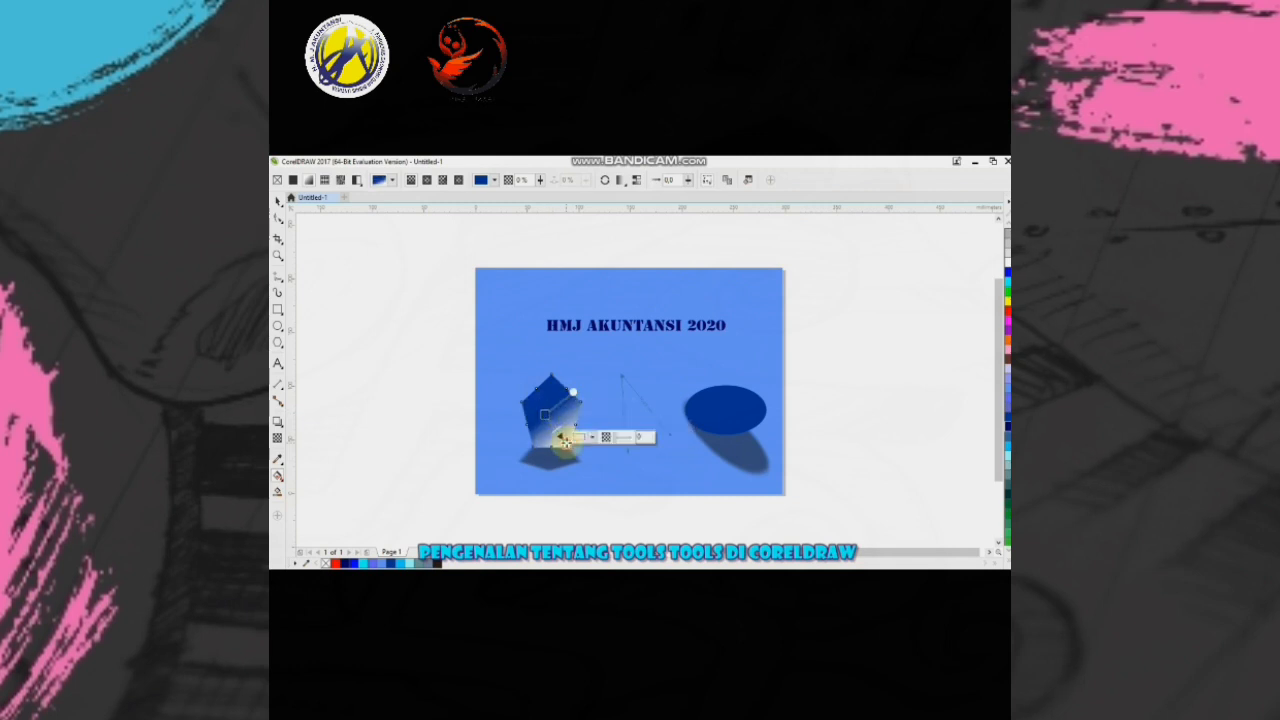
left_click(592, 438)
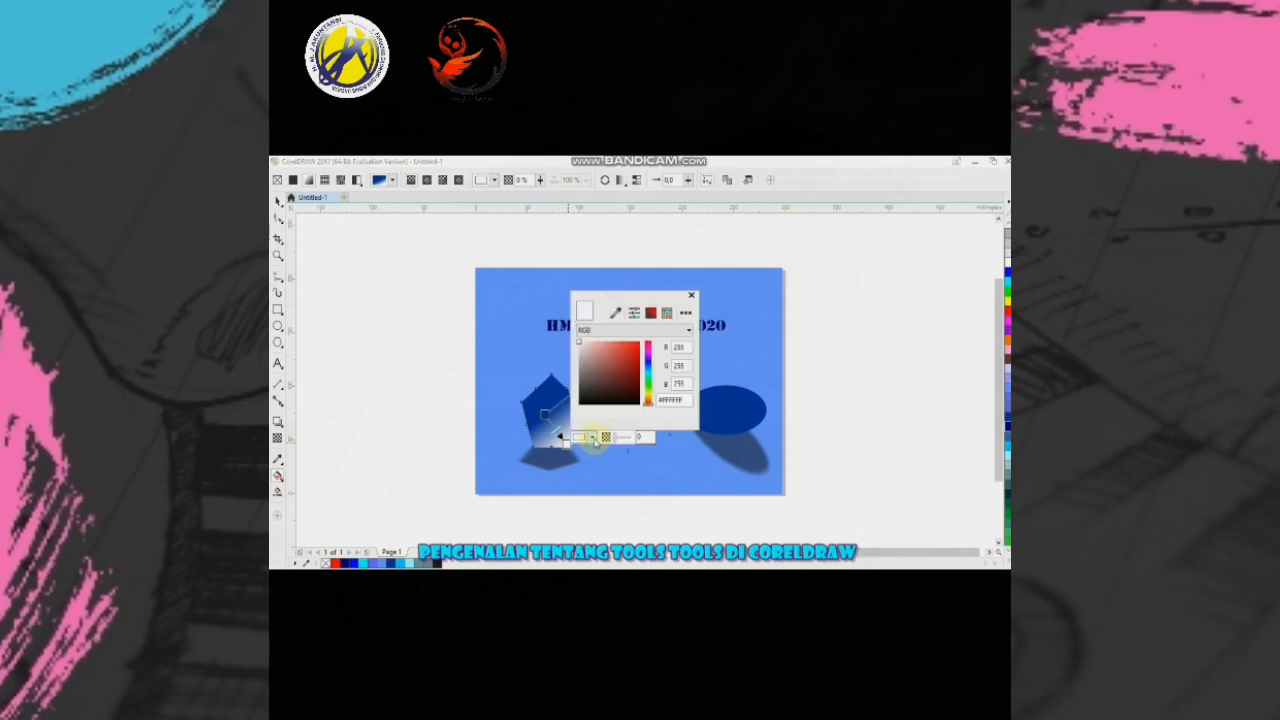
left_click(648, 355)
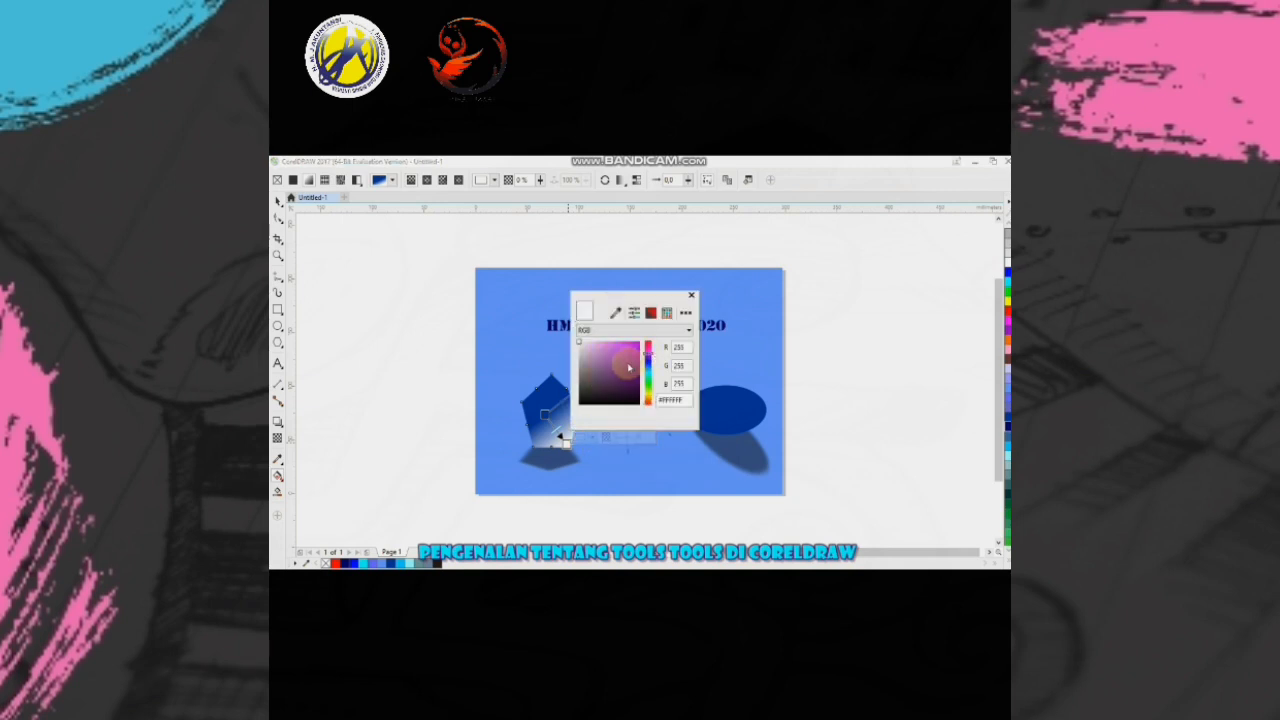
left_click(629, 368)
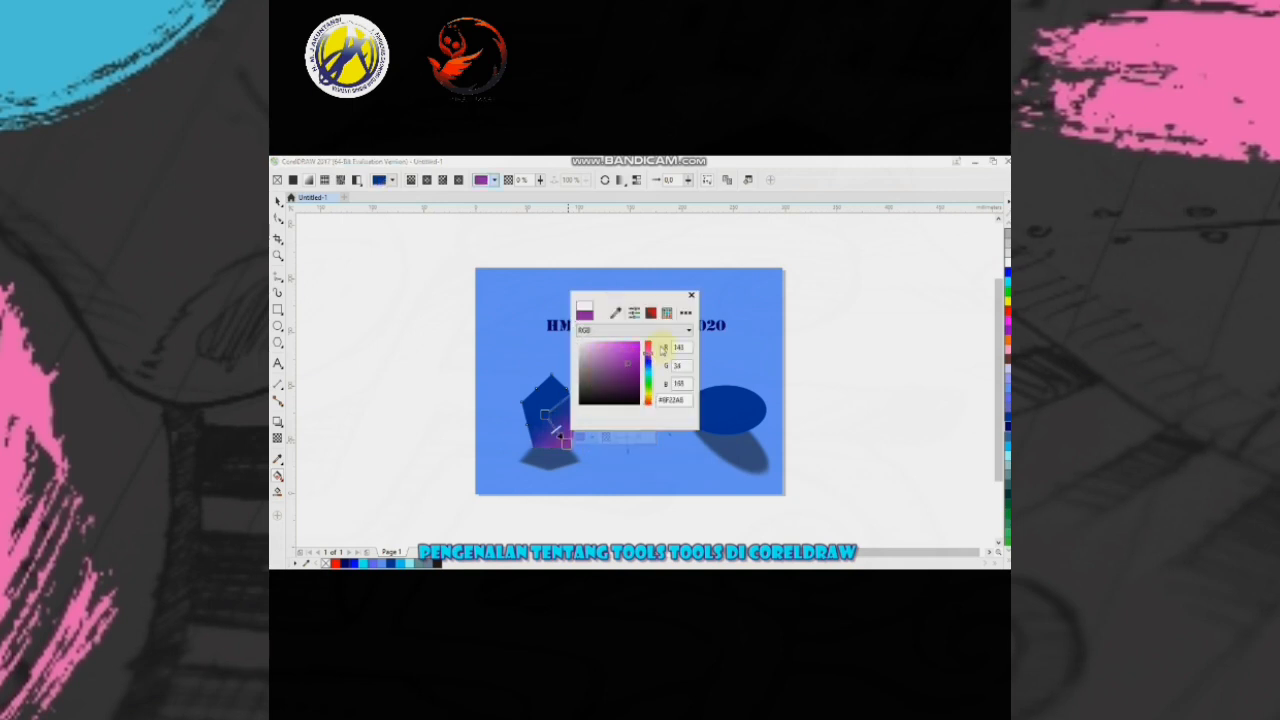
left_click(634, 473)
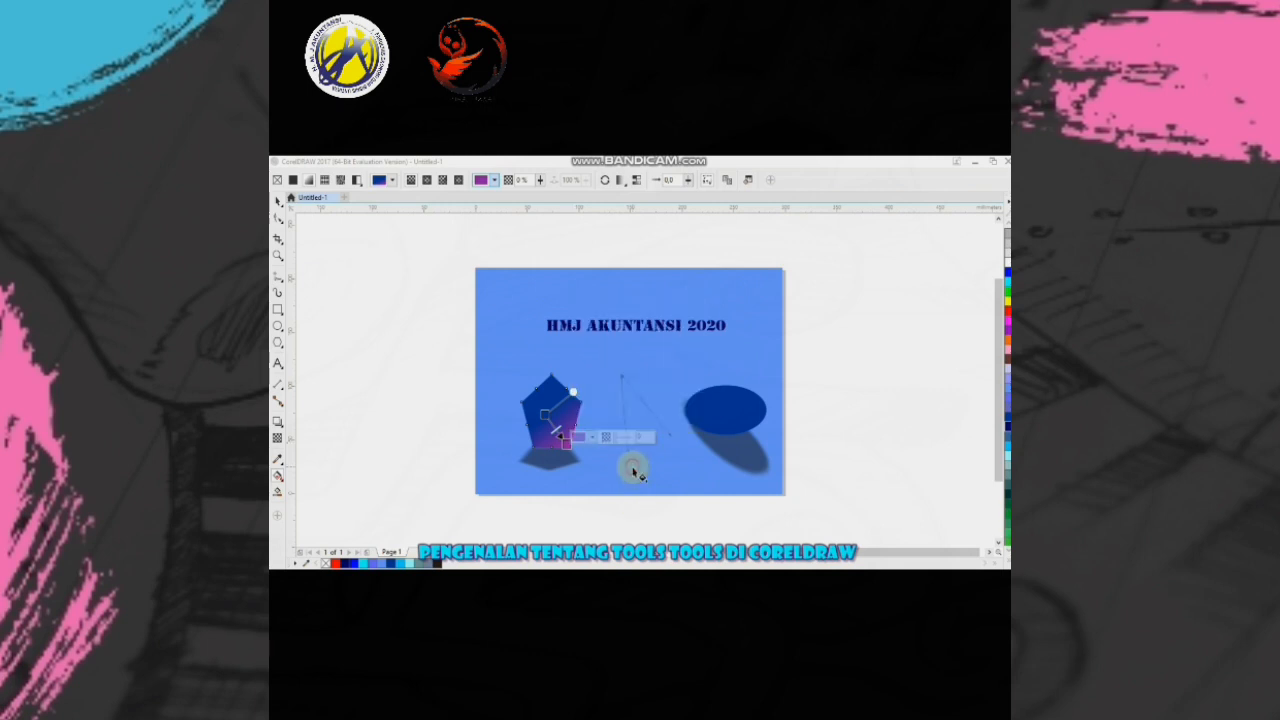
left_click_drag(557, 431, 557, 425)
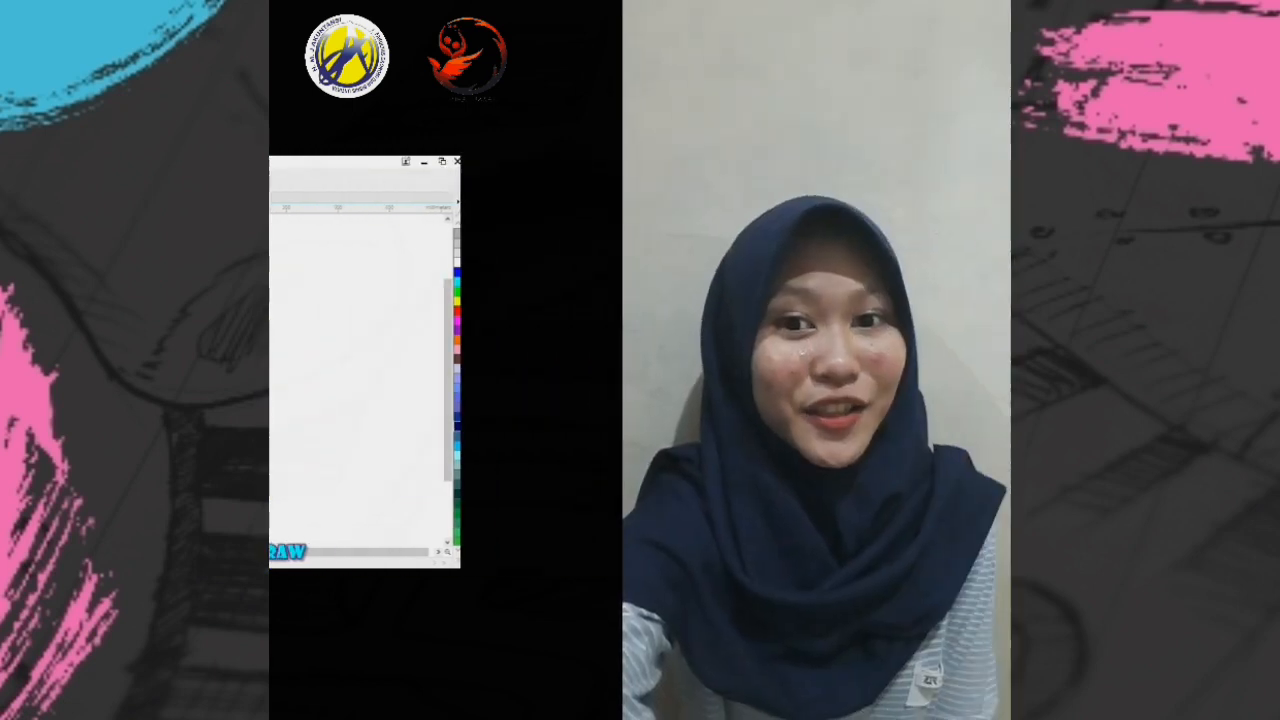